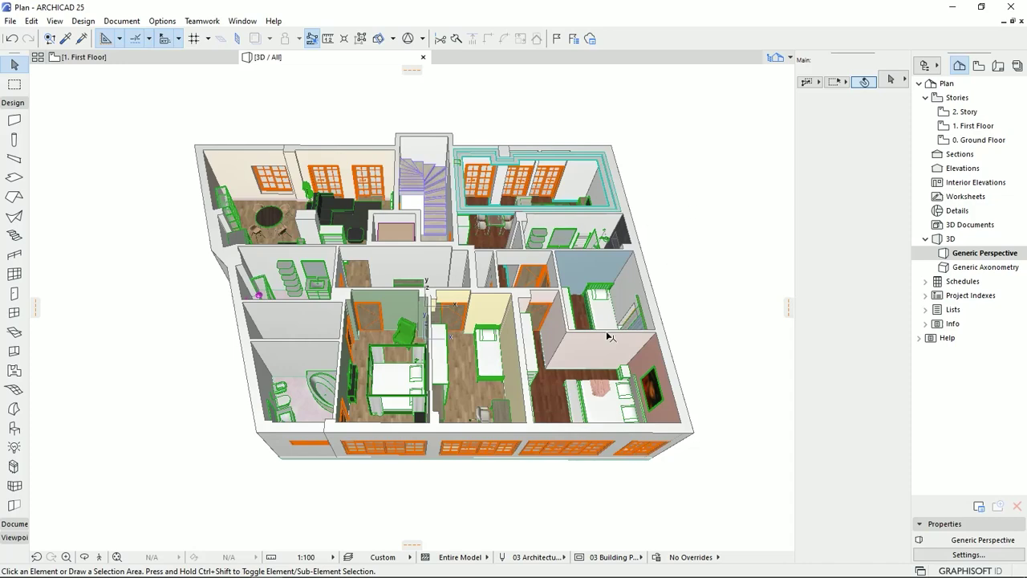
# Step: Examine the furnished apartment in 3D, from the living and dining area to the room with the patterned rug
pyautogui.moveTo(380, 330); pyautogui.dragTo(610, 307)
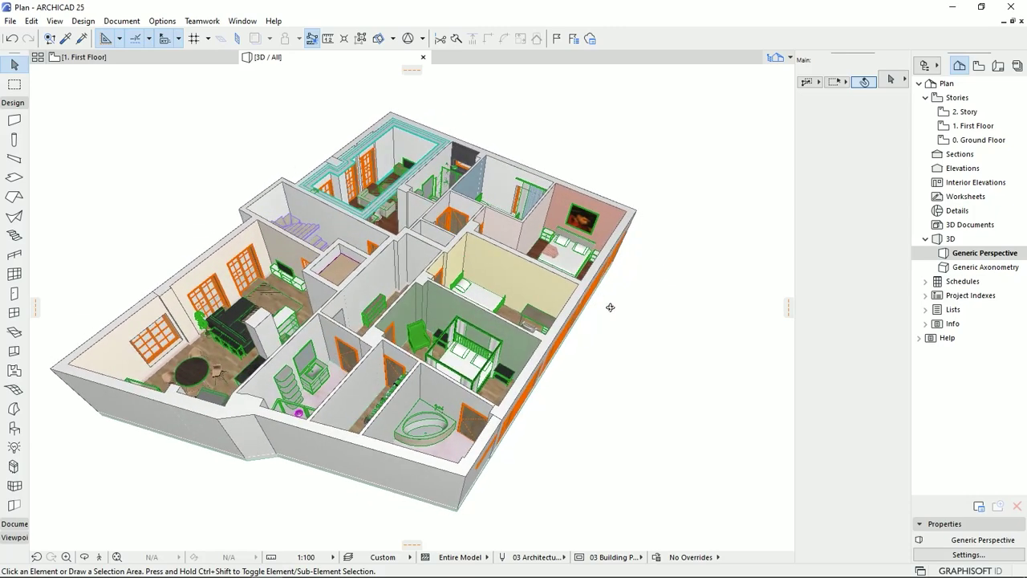
pyautogui.moveTo(447, 322); pyautogui.dragTo(542, 317)
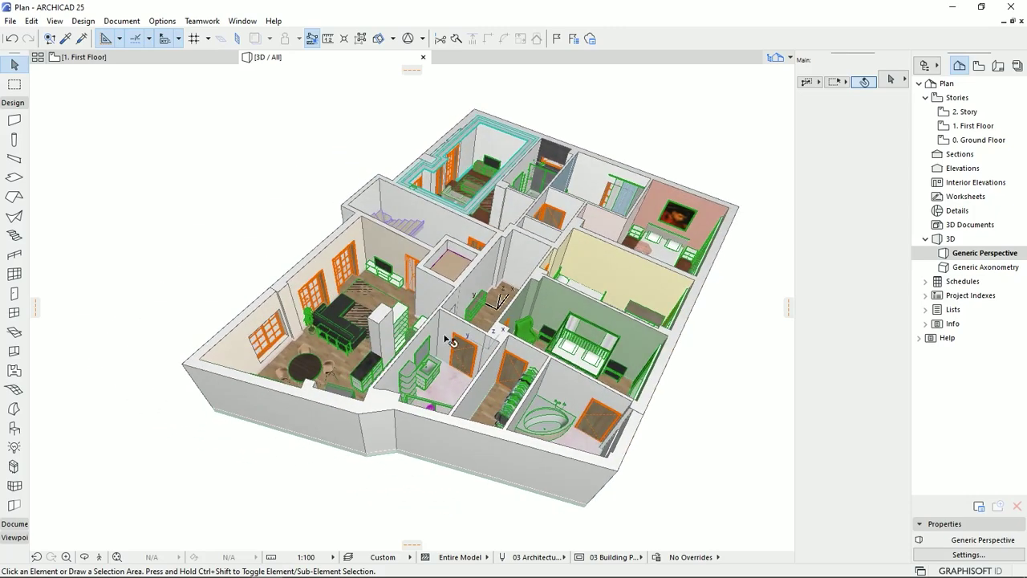
pyautogui.moveTo(343, 309); pyautogui.dragTo(498, 291)
pyautogui.scroll(8, 277, 365)
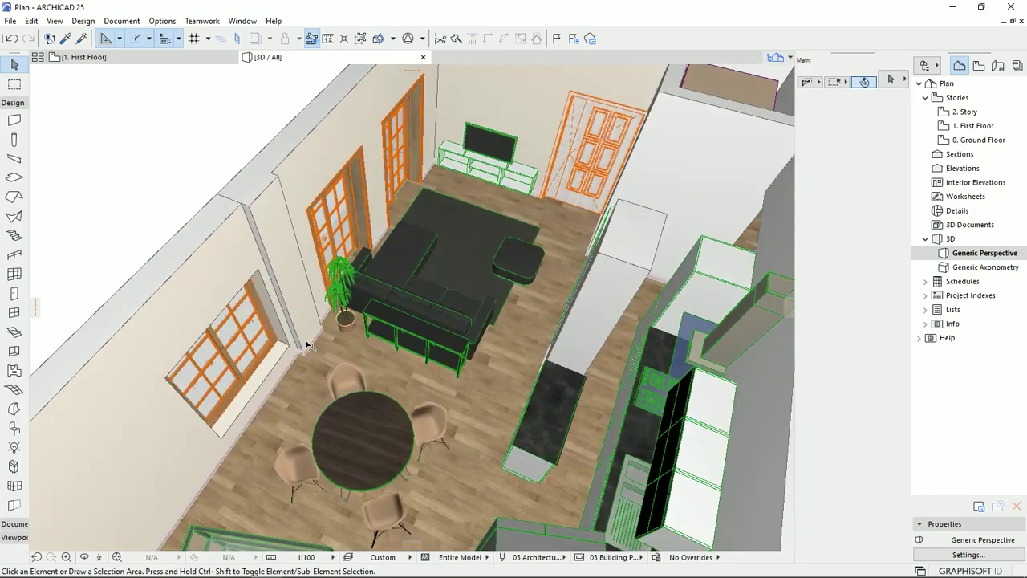
pyautogui.scroll(3, 290, 367)
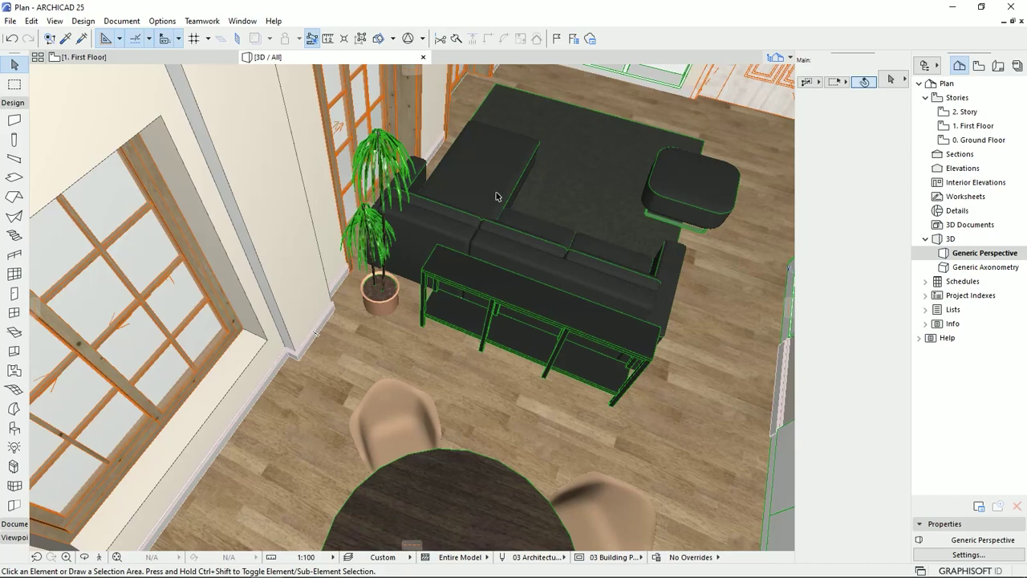
pyautogui.scroll(-10, 572, 156)
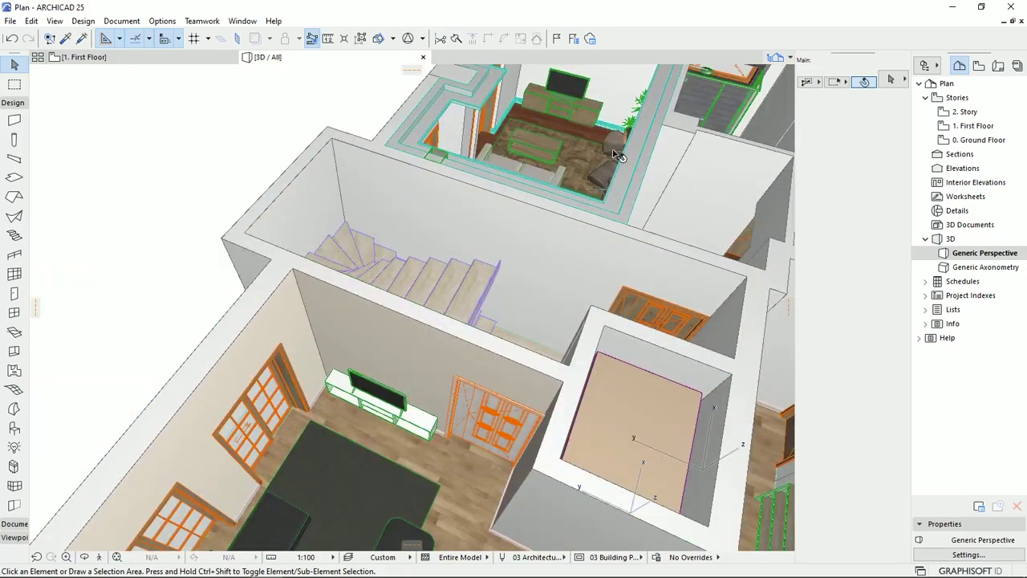
pyautogui.keyDown('shift'); pyautogui.moveTo(618, 155); pyautogui.dragTo(391, 219, button='middle'); pyautogui.keyUp('shift')
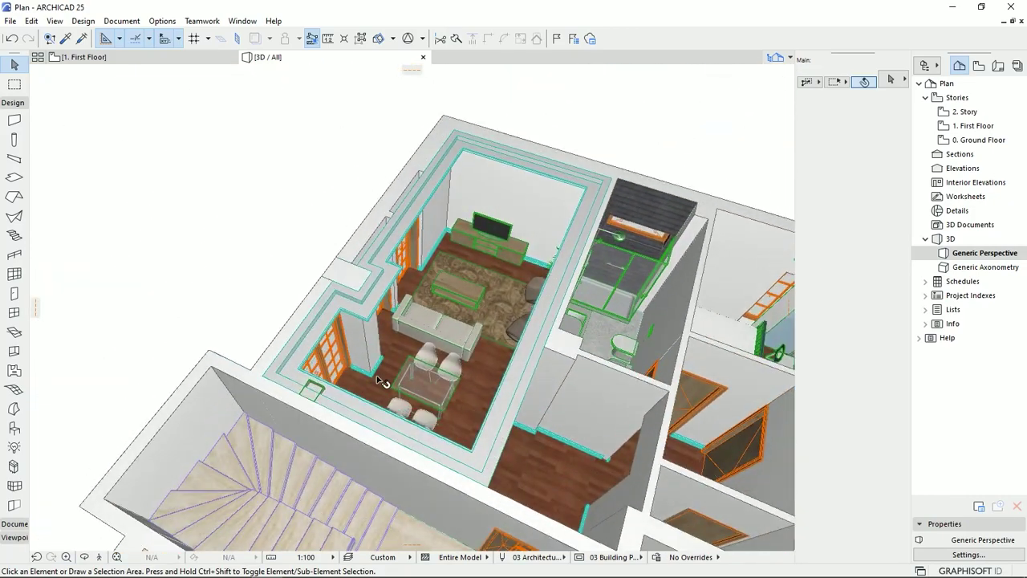
pyautogui.scroll(5, 498, 321)
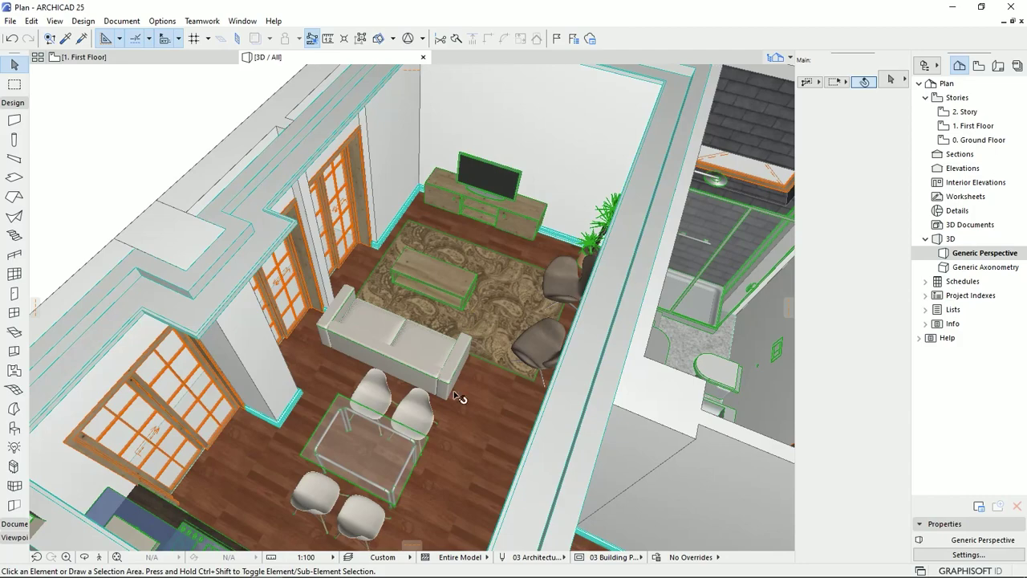
pyautogui.scroll(-6, 475, 431)
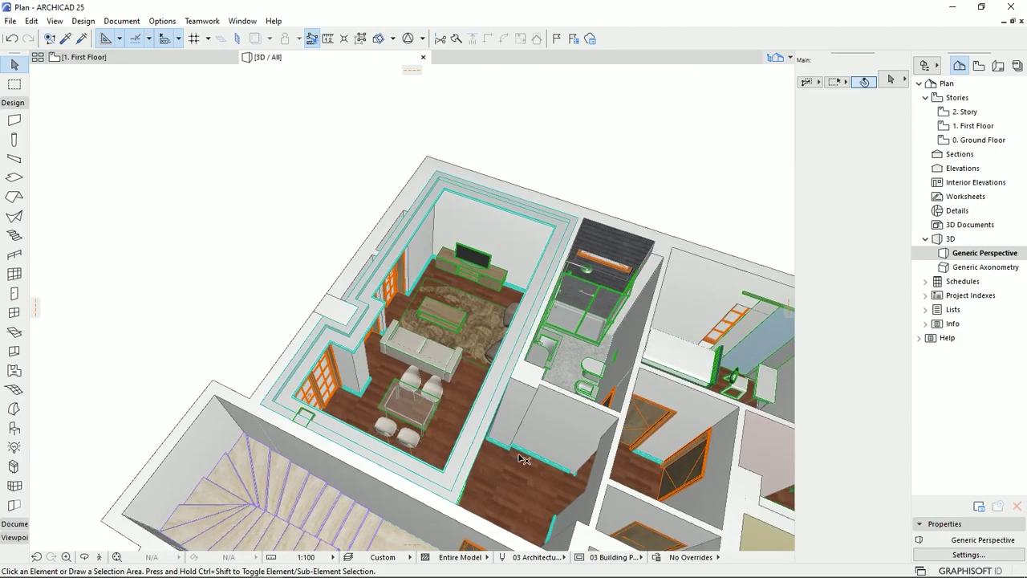
pyautogui.keyDown('shift'); pyautogui.moveTo(522, 458); pyautogui.dragTo(180, 393, button='middle'); pyautogui.keyUp('shift')
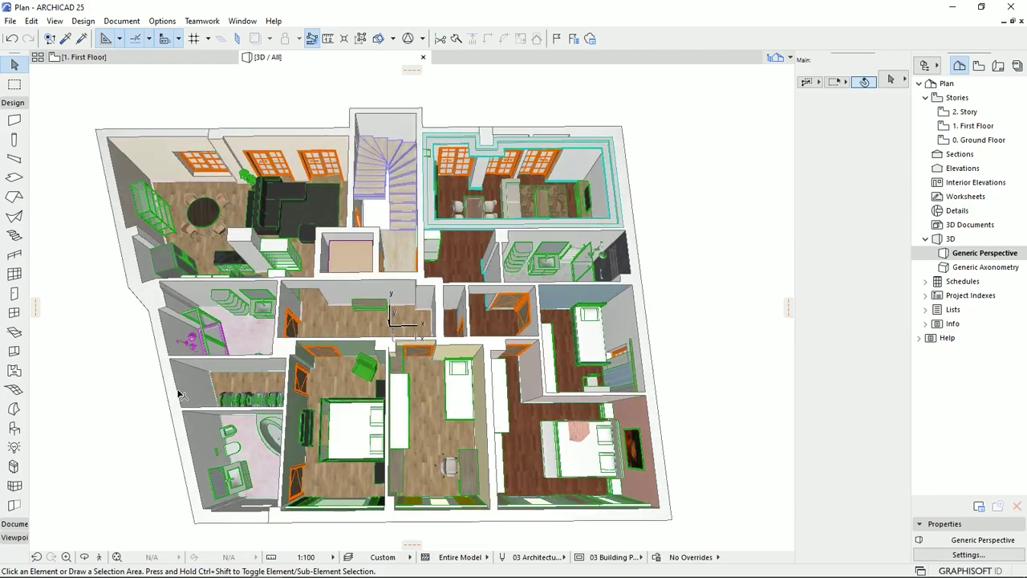
pyautogui.click(14, 139)
pyautogui.keyDown('shift'); pyautogui.moveTo(519, 205); pyautogui.dragTo(525, 247, button='middle'); pyautogui.keyUp('shift')
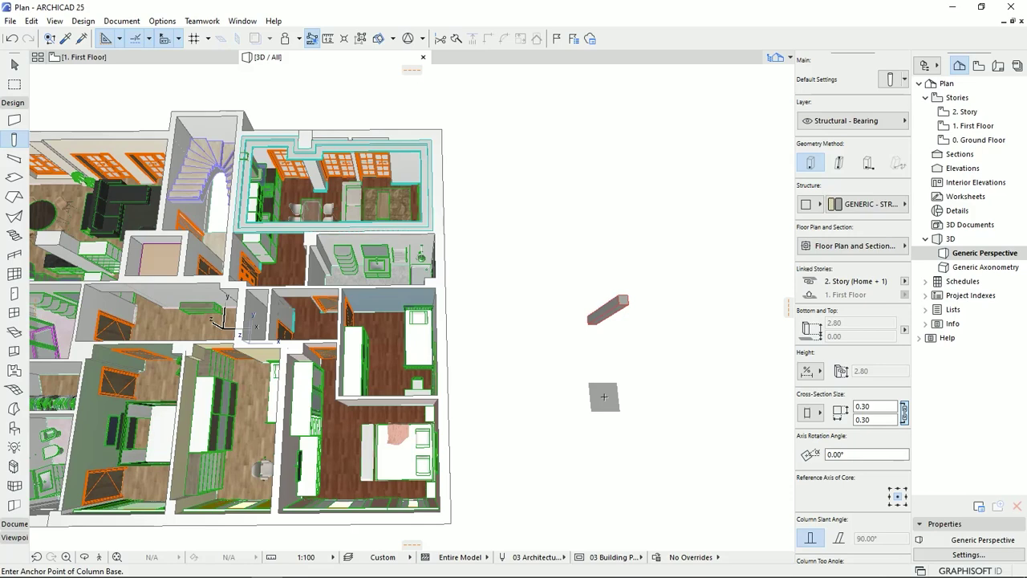
pyautogui.press('Escape')
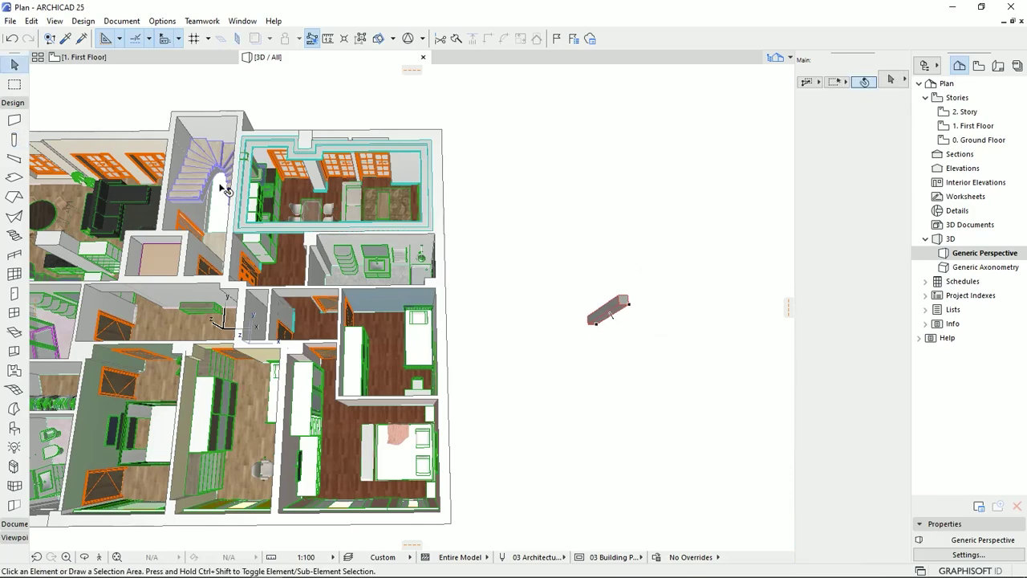
pyautogui.click(606, 316)
pyautogui.keyDown('shift'); pyautogui.moveTo(589, 314); pyautogui.dragTo(468, 347, button='middle'); pyautogui.keyUp('shift')
pyautogui.click(426, 366)
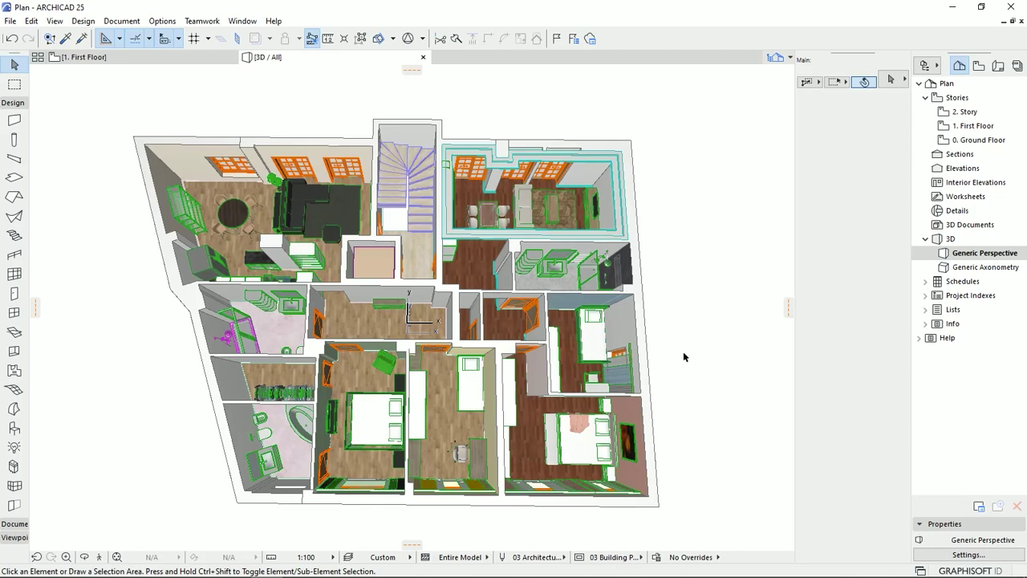
# Step: Search the object library for "cube" and place the Cube 25 object in the empty space beside the building
pyautogui.keyDown('shift'); pyautogui.moveTo(671, 393); pyautogui.dragTo(183, 366, button='middle'); pyautogui.keyUp('shift')
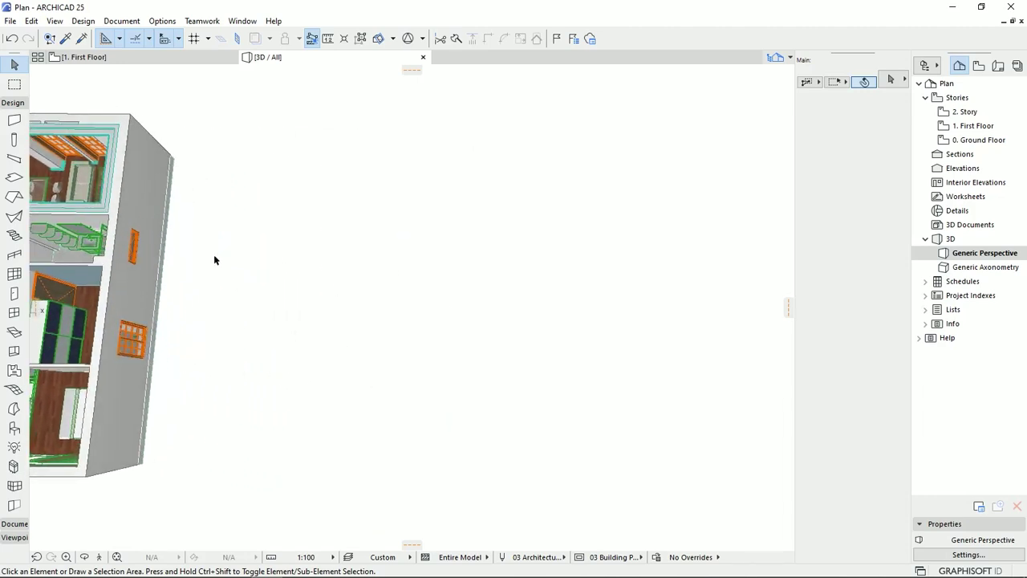
pyautogui.click(16, 432)
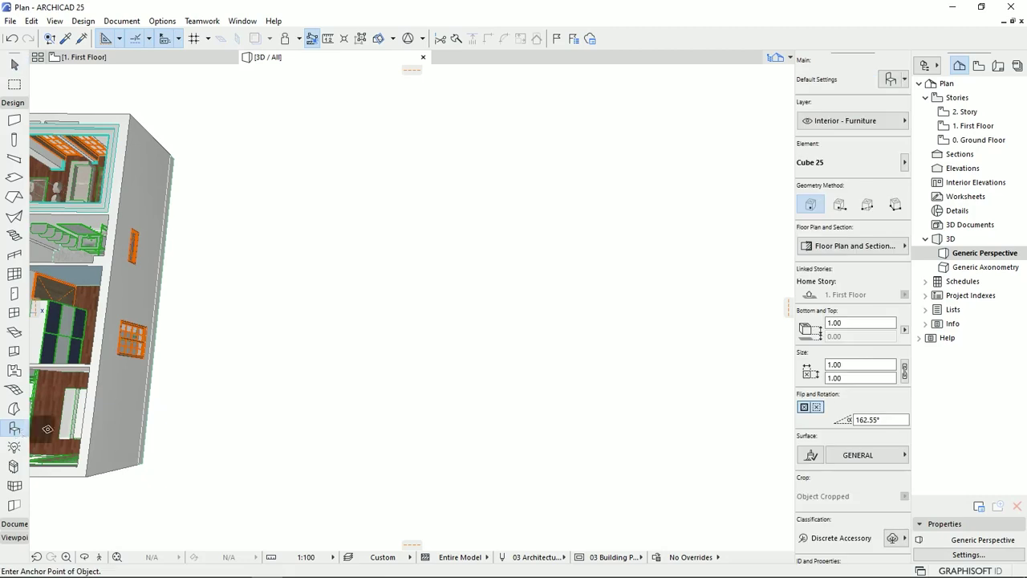
pyautogui.click(886, 81)
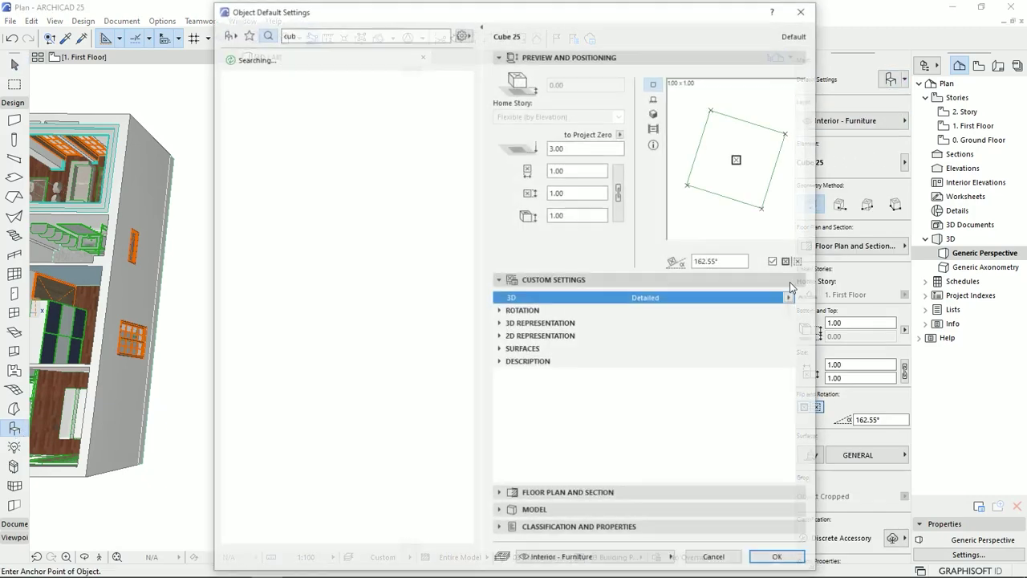
pyautogui.write('cub')
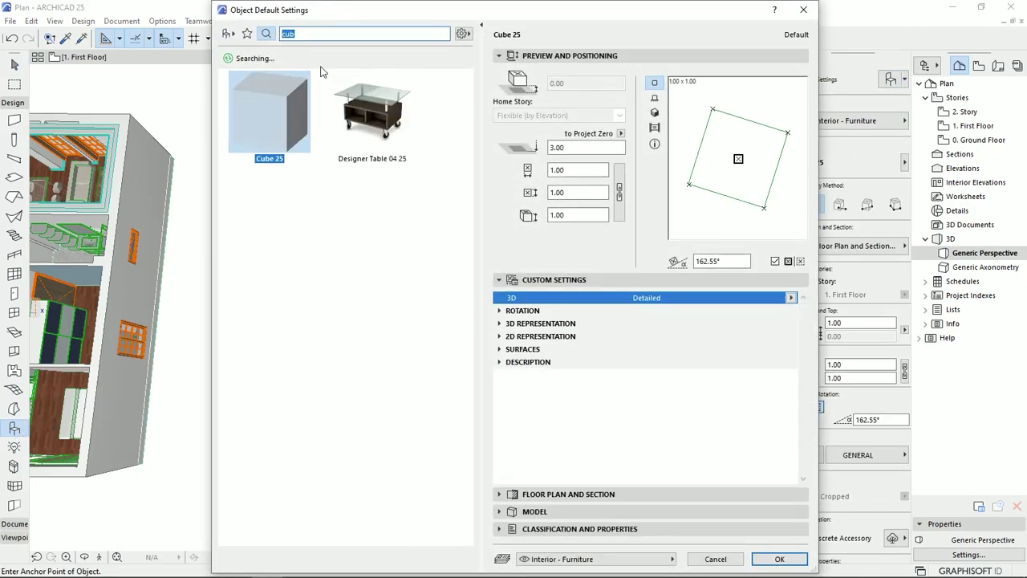
pyautogui.write('e')
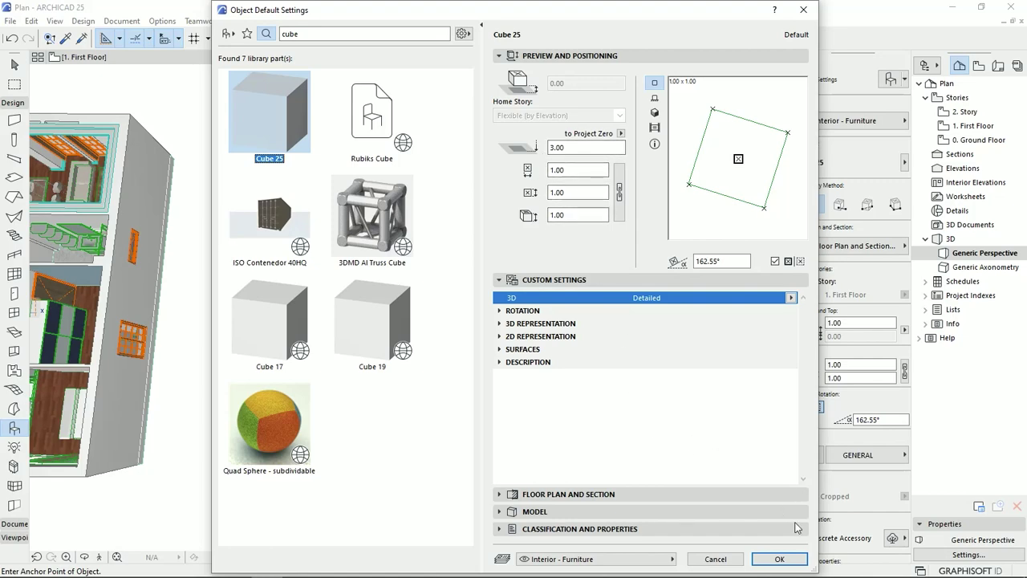
pyautogui.click(780, 559)
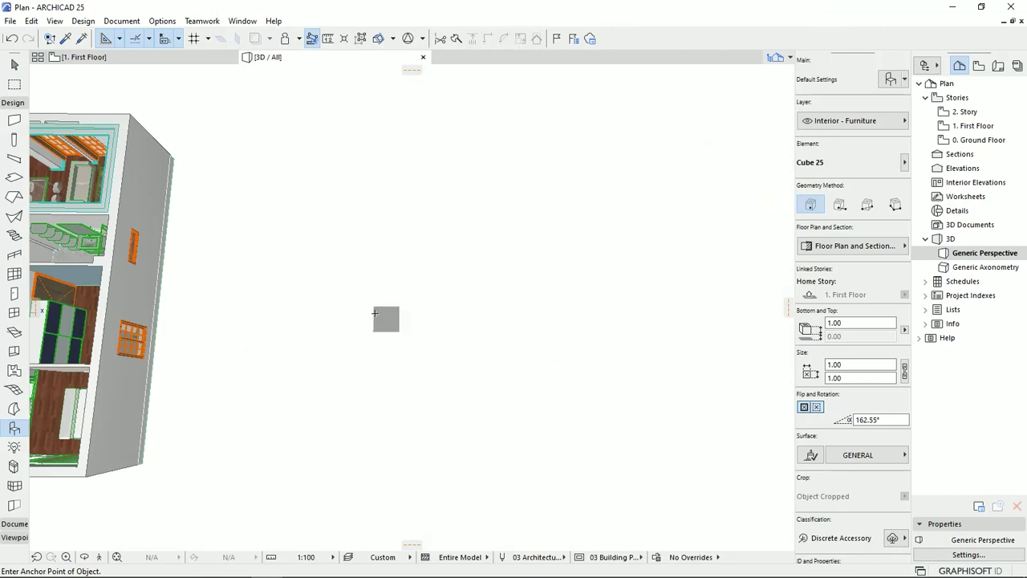
pyautogui.click(326, 289)
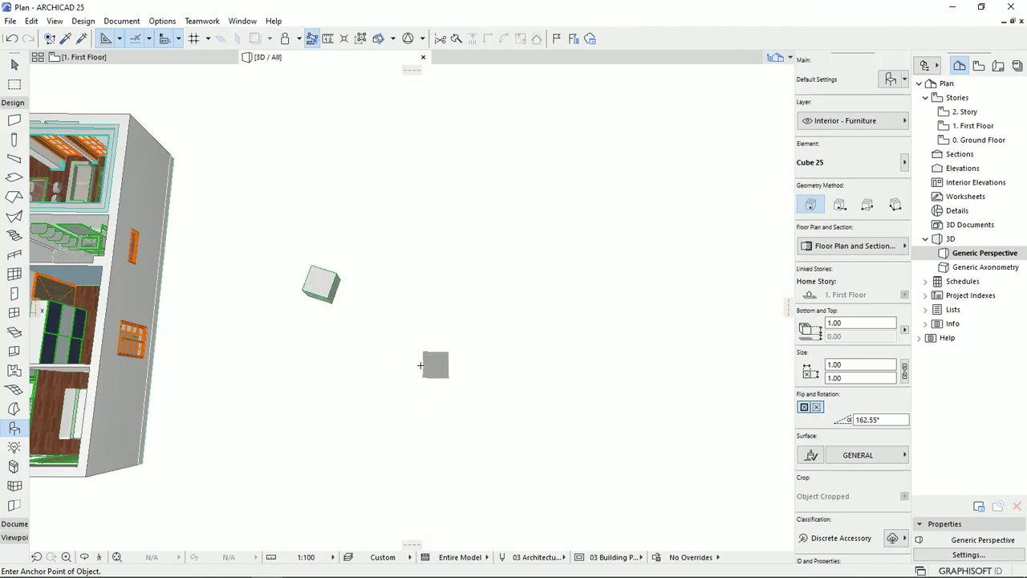
# Step: Select the placed cube and set its rotation angle to 0.00°
pyautogui.keyDown('shift'); pyautogui.moveTo(337, 343); pyautogui.dragTo(345, 313, button='middle'); pyautogui.keyUp('shift')
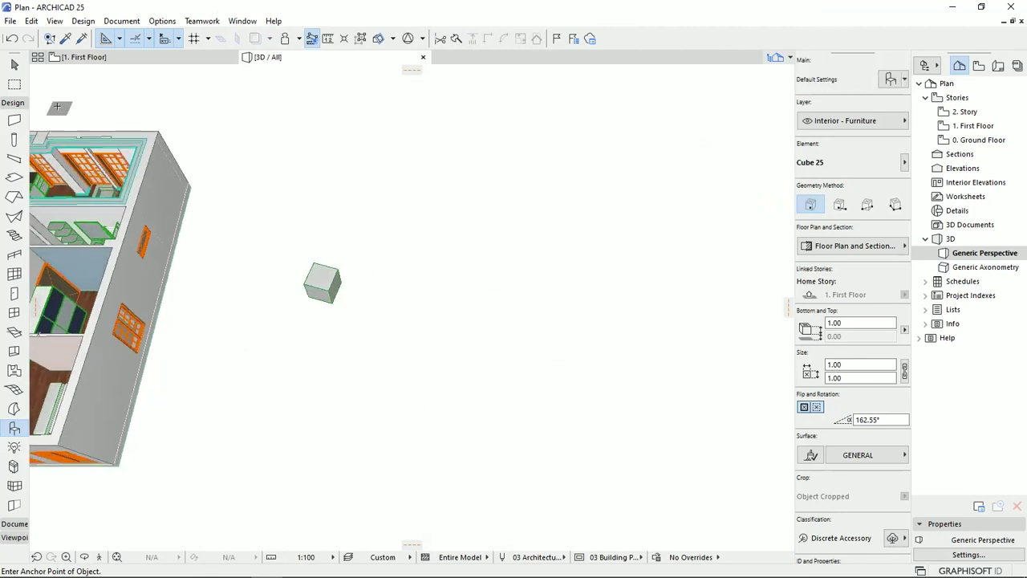
pyautogui.click(15, 64)
pyautogui.click(327, 284)
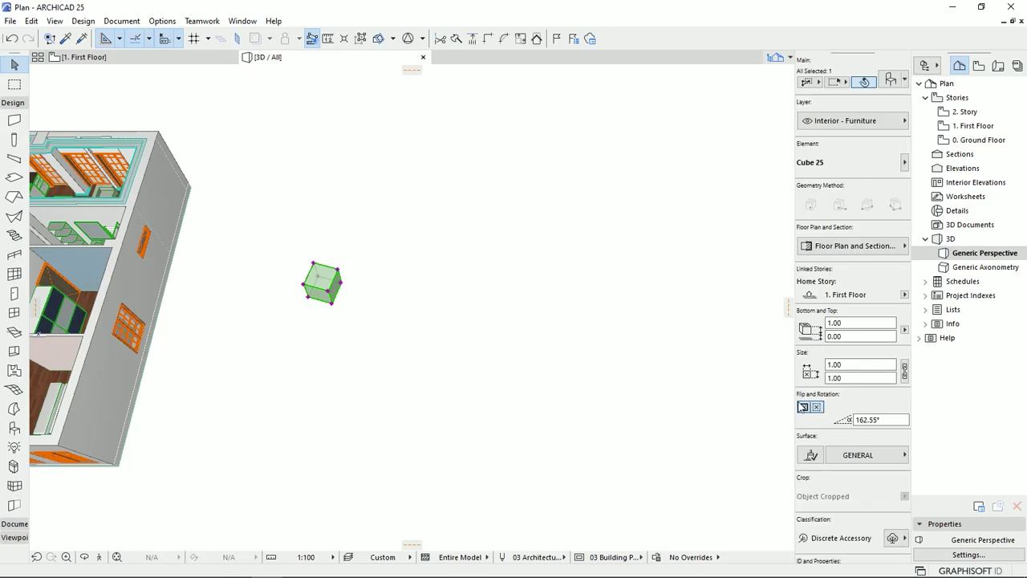
pyautogui.click(893, 420)
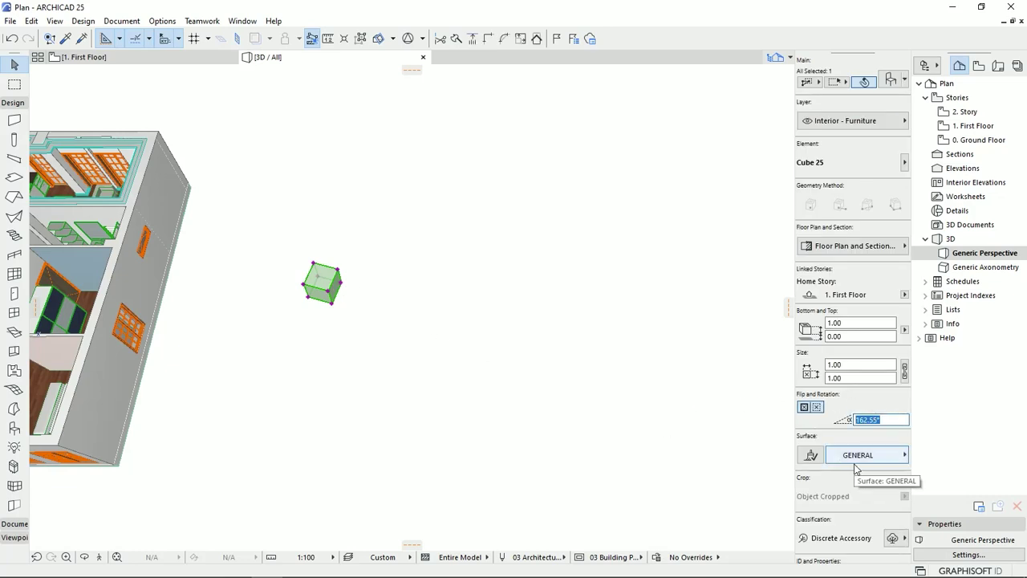
pyautogui.press('Return')
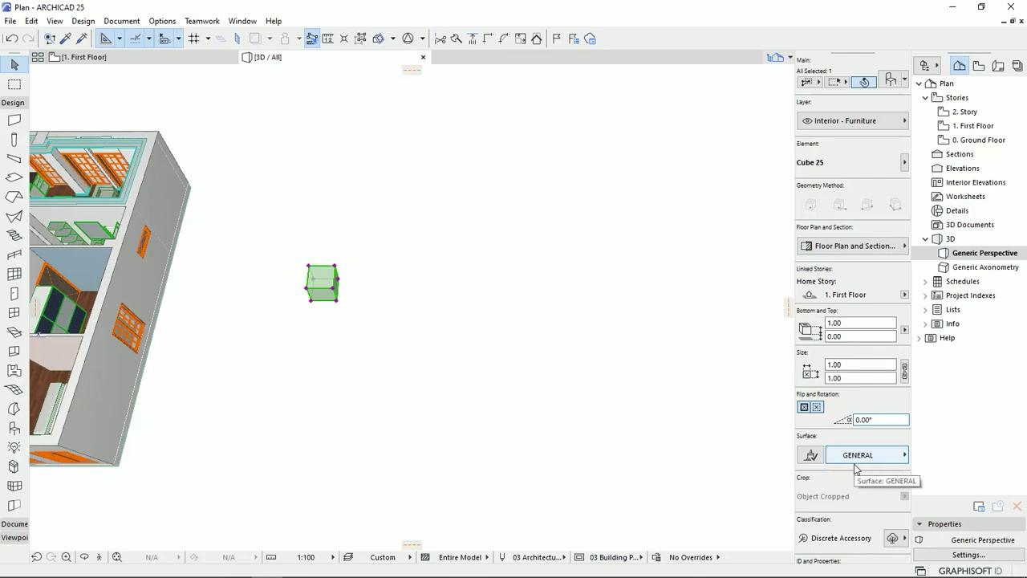
# Step: Start Multiply on the cube from its lower corner, using the Drag option with the Increment and Spread method
pyautogui.click(338, 302)
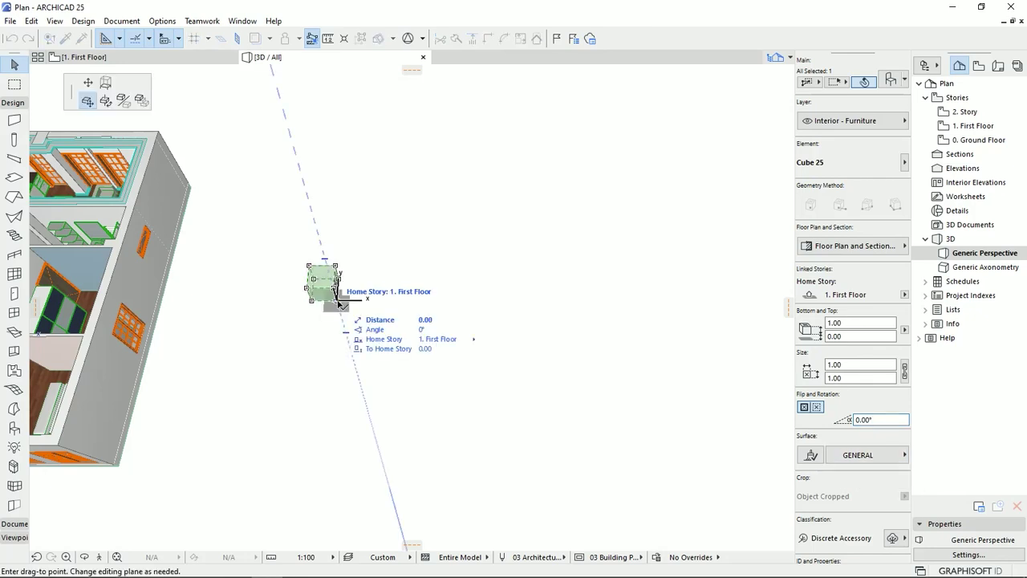
pyautogui.click(89, 89)
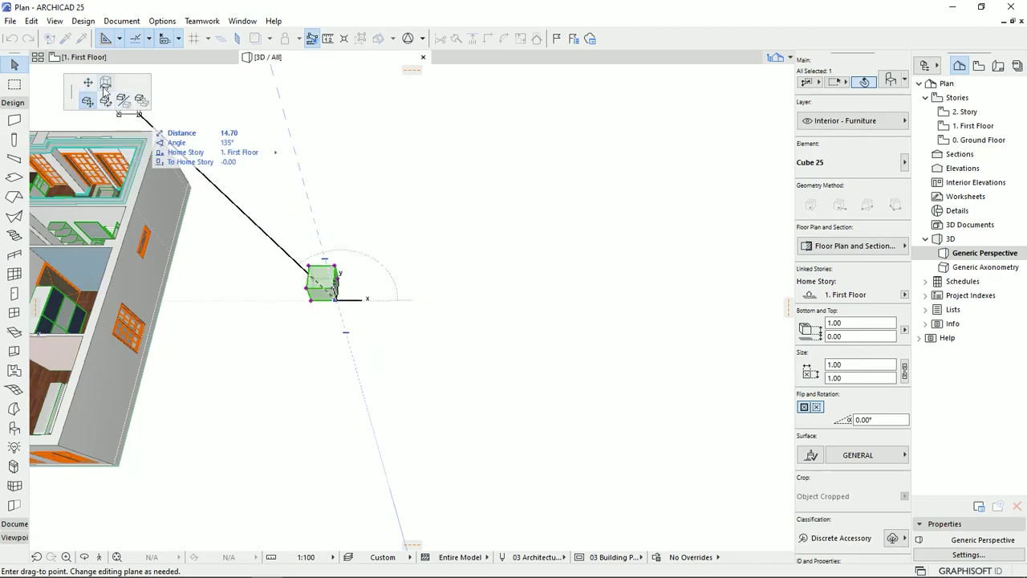
pyautogui.click(141, 100)
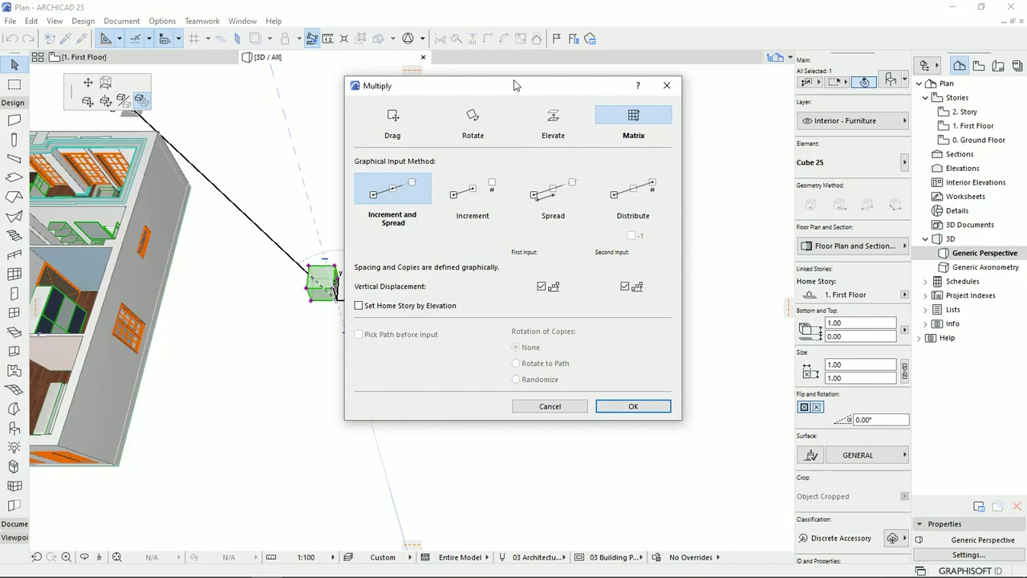
pyautogui.moveTo(514, 97); pyautogui.dragTo(584, 115)
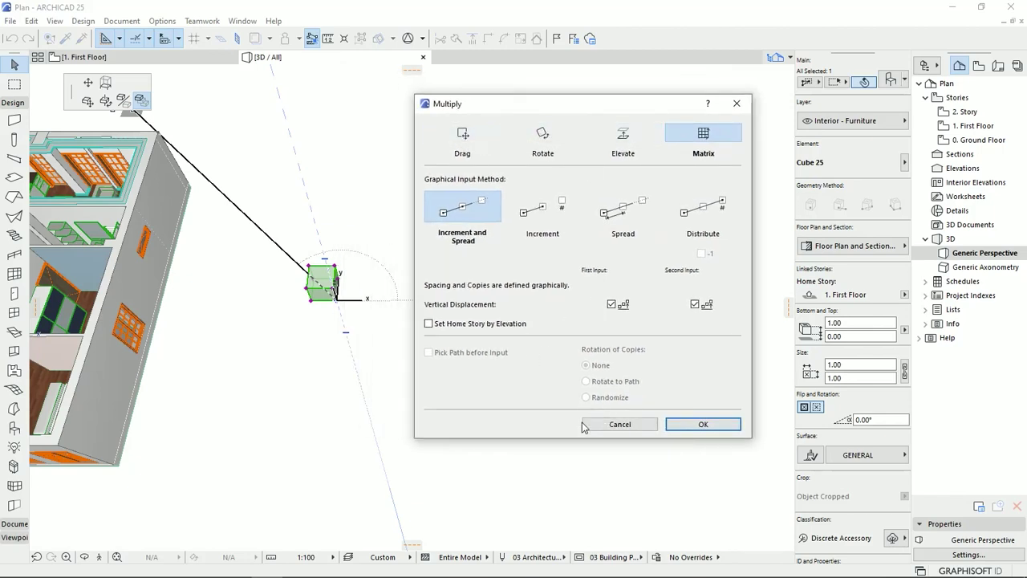
pyautogui.click(454, 137)
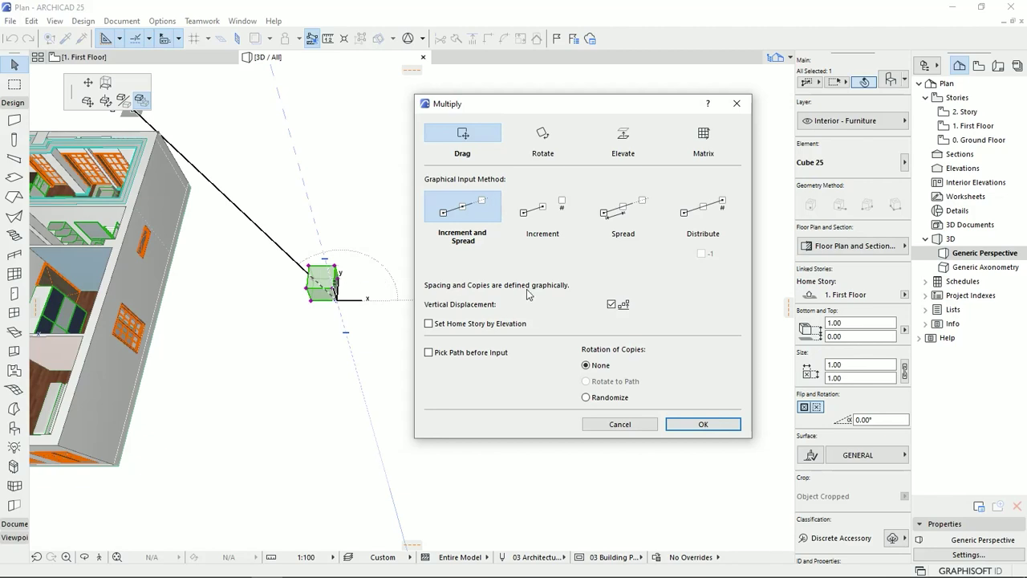
pyautogui.click(703, 424)
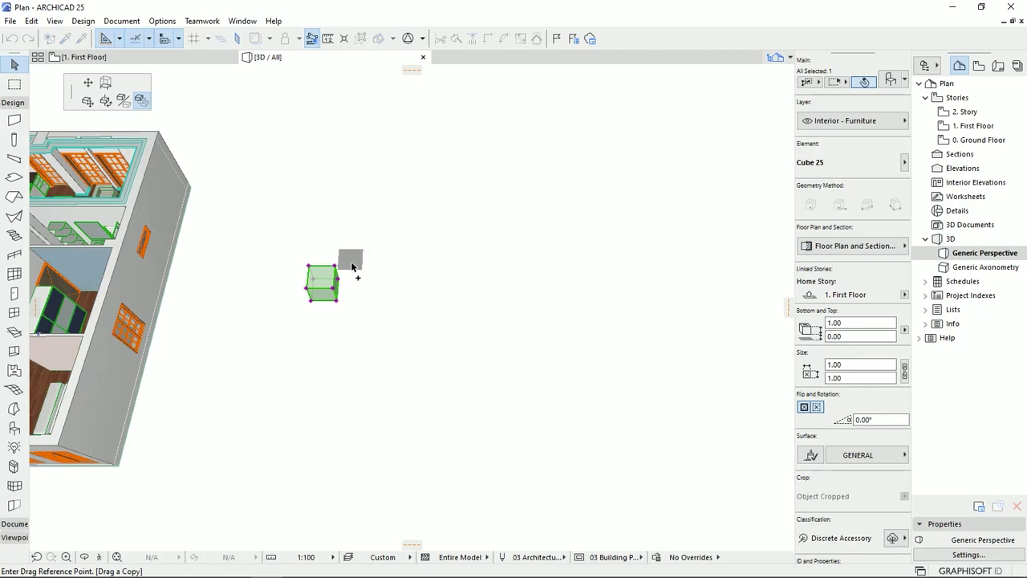
# Step: Set the spacing of the cube copies to 3 along the X axis from the cube's lower corner
pyautogui.click(337, 302)
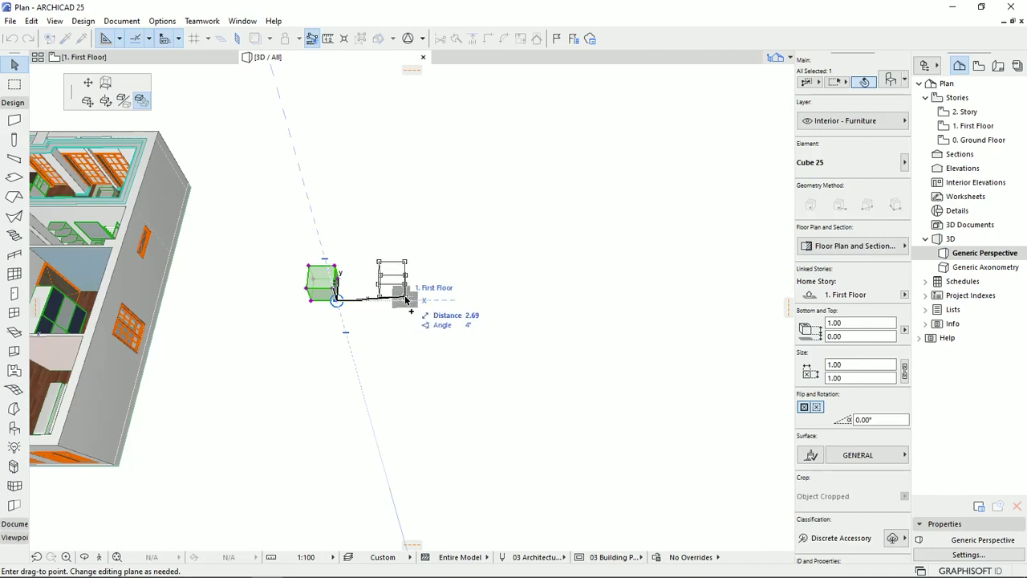
pyautogui.write('3')
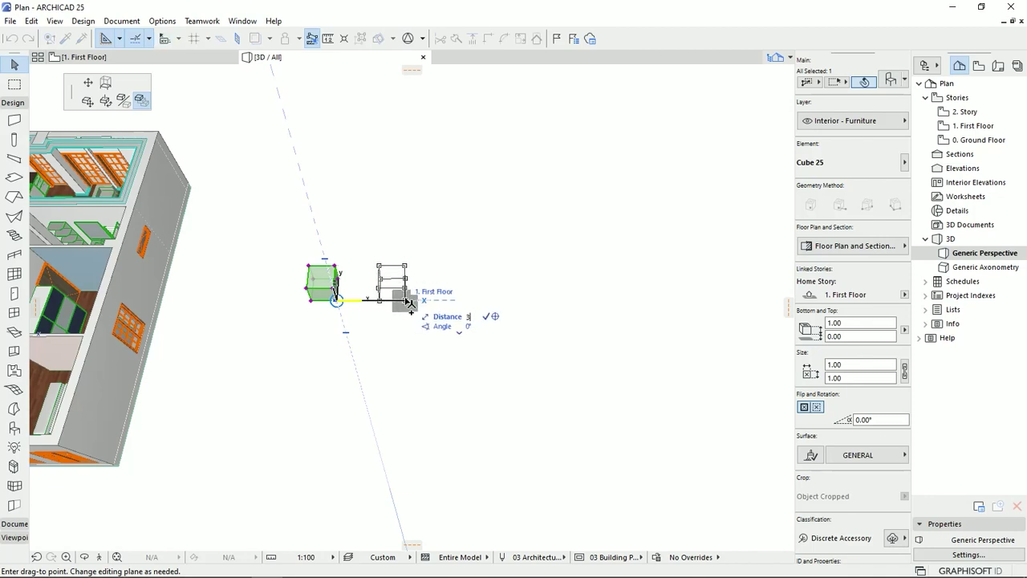
pyautogui.press('Return')
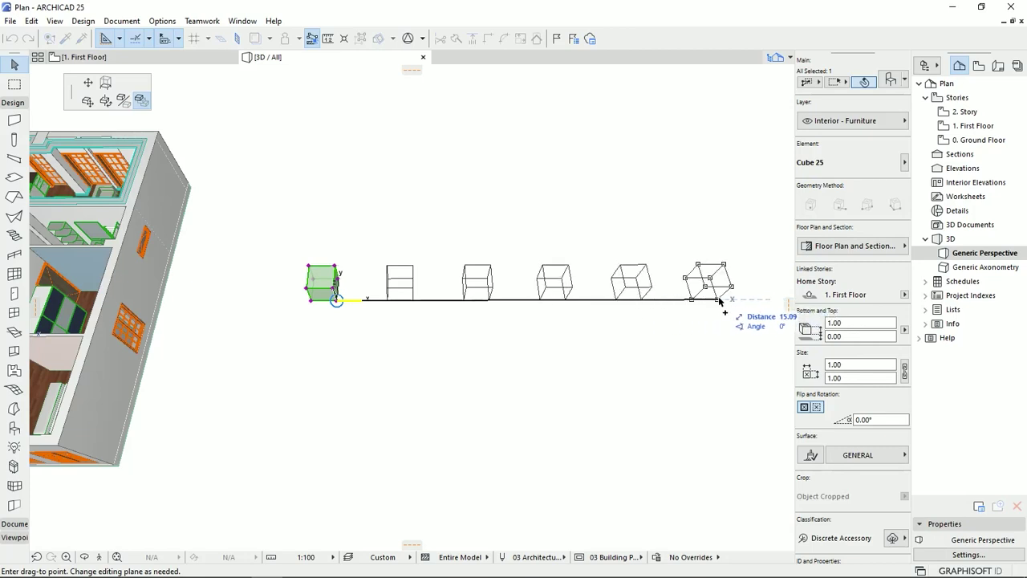
# Step: Spread the row to five cube copies along the X axis and end it at an elevation of 3
pyautogui.moveTo(745, 312); pyautogui.dragTo(578, 314, button='middle')
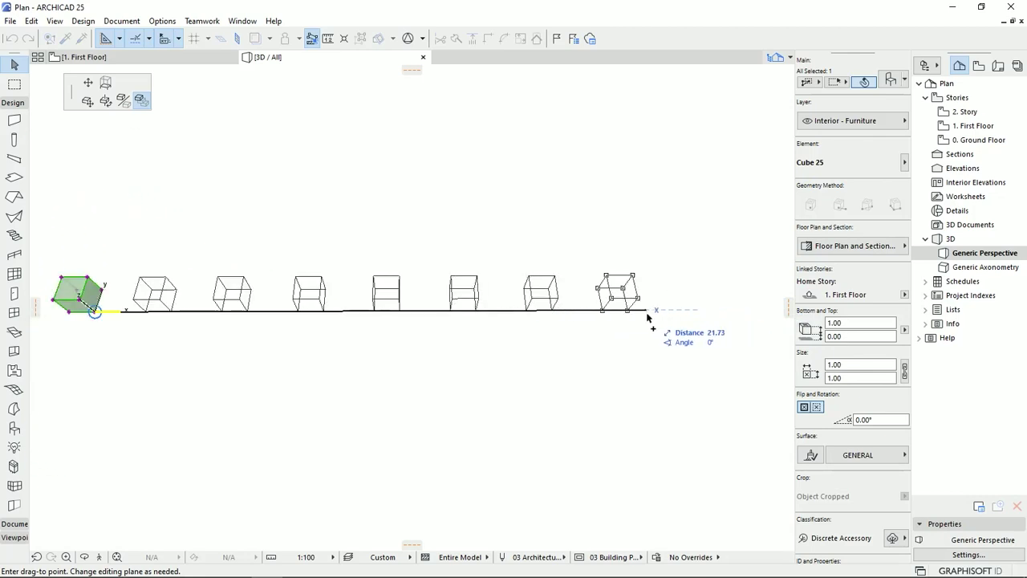
pyautogui.moveTo(648, 318); pyautogui.dragTo(750, 322, button='middle')
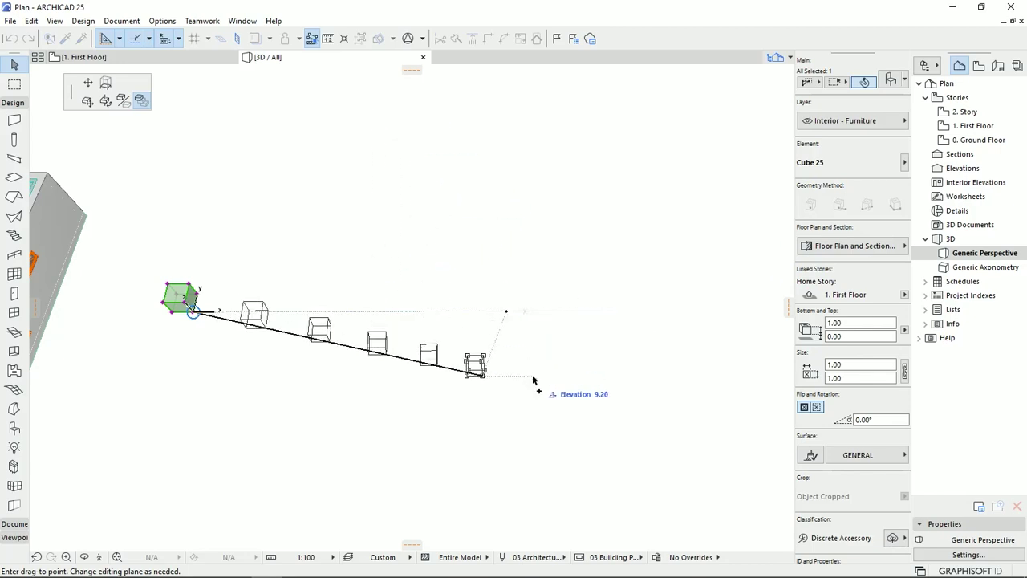
pyautogui.click(506, 314)
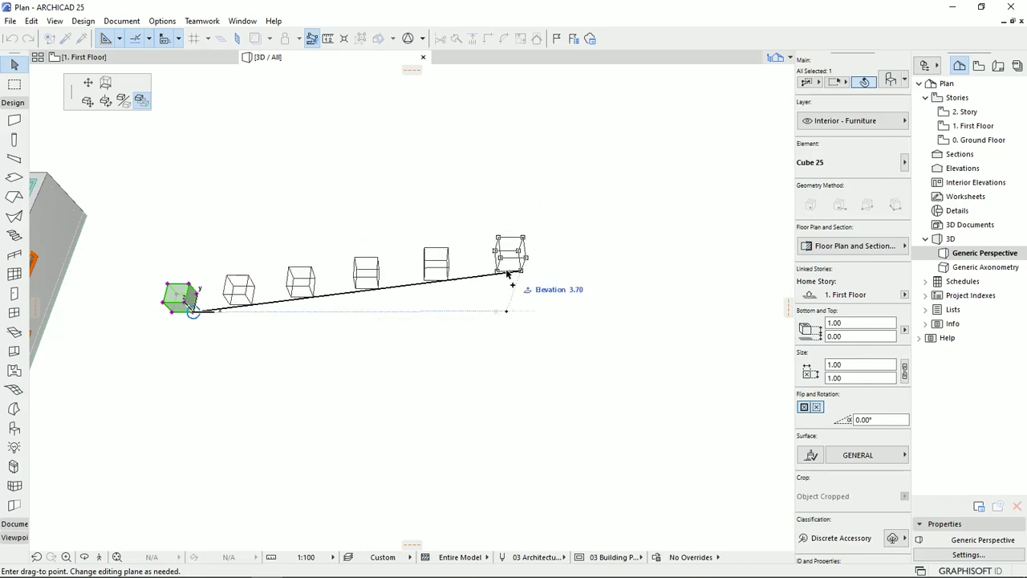
pyautogui.write('3')
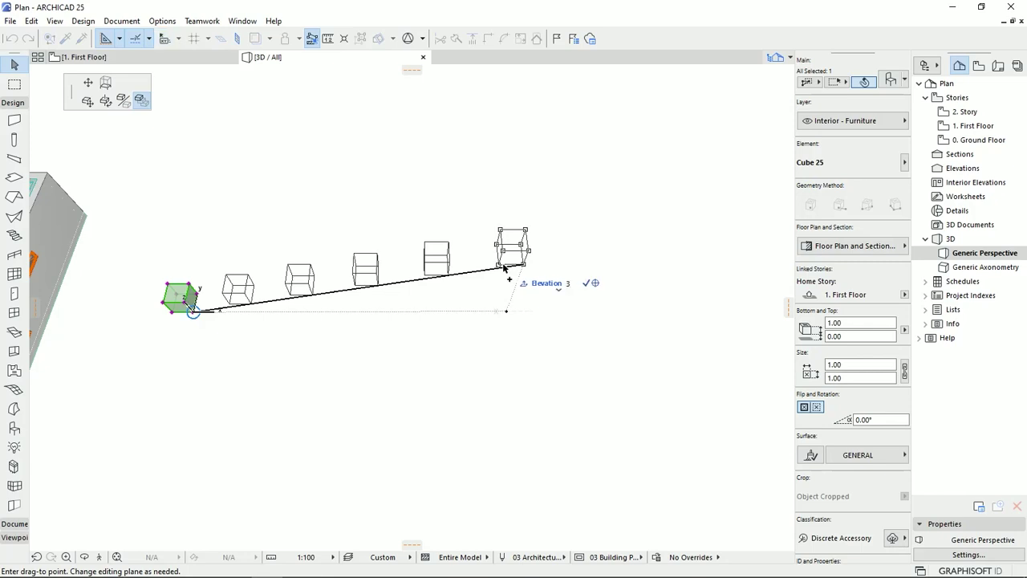
pyautogui.press('Return')
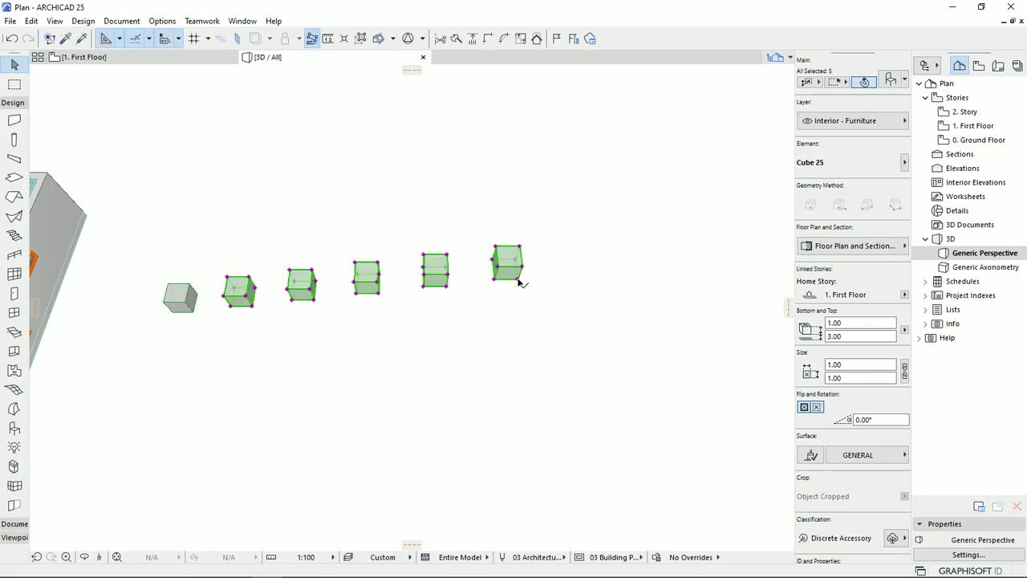
# Step: Delete the five rising cube copies, keeping the original cube
pyautogui.keyDown('shift'); pyautogui.moveTo(458, 347); pyautogui.dragTo(398, 279, button='middle'); pyautogui.keyUp('shift')
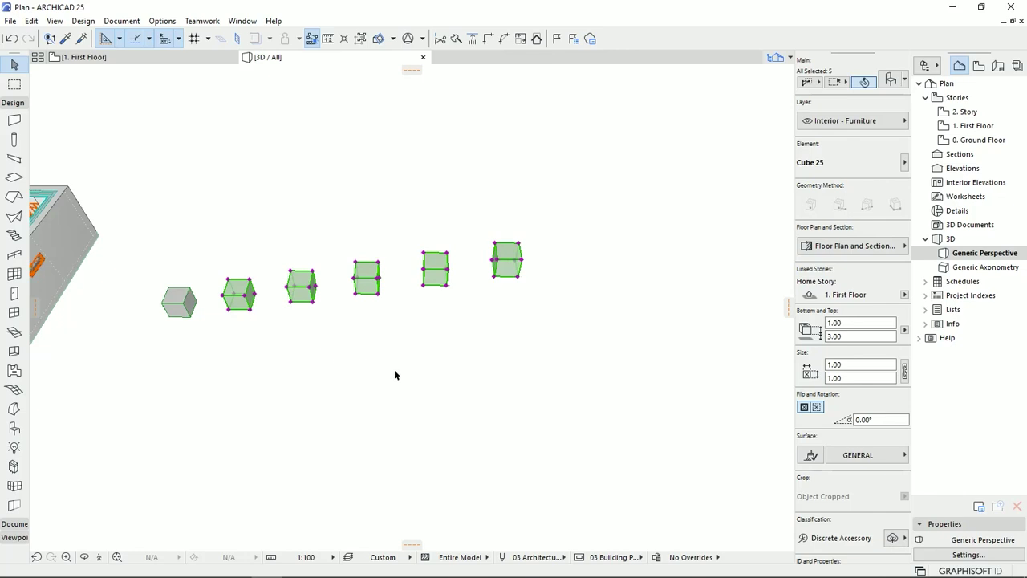
pyautogui.press('Delete')
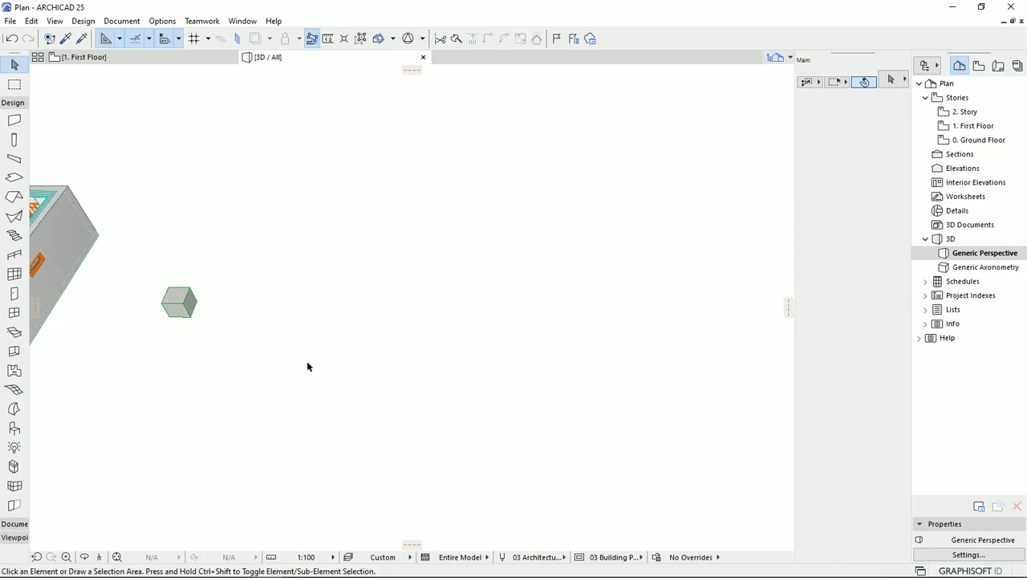
pyautogui.click(185, 303)
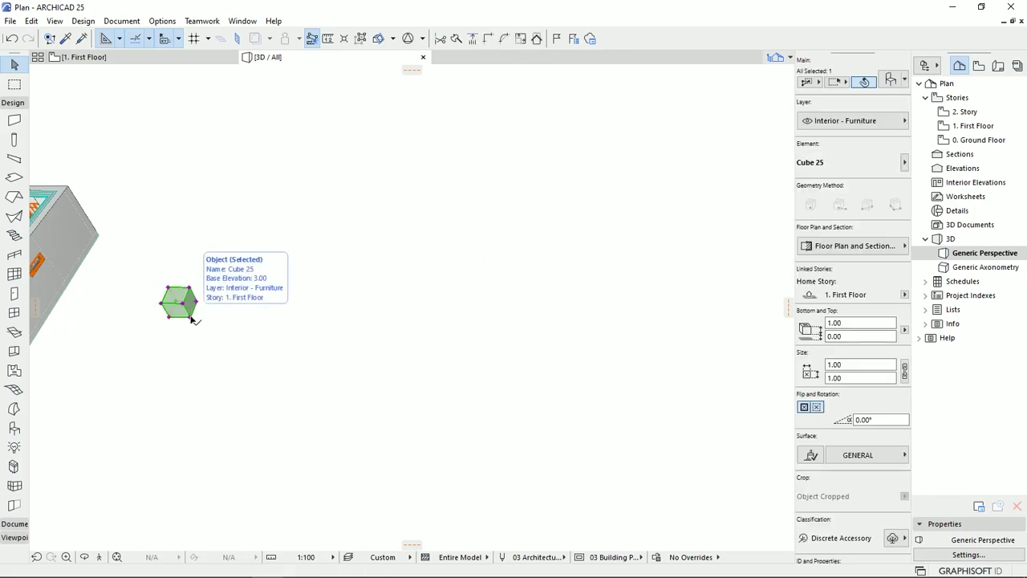
pyautogui.click(189, 316)
pyautogui.click(142, 101)
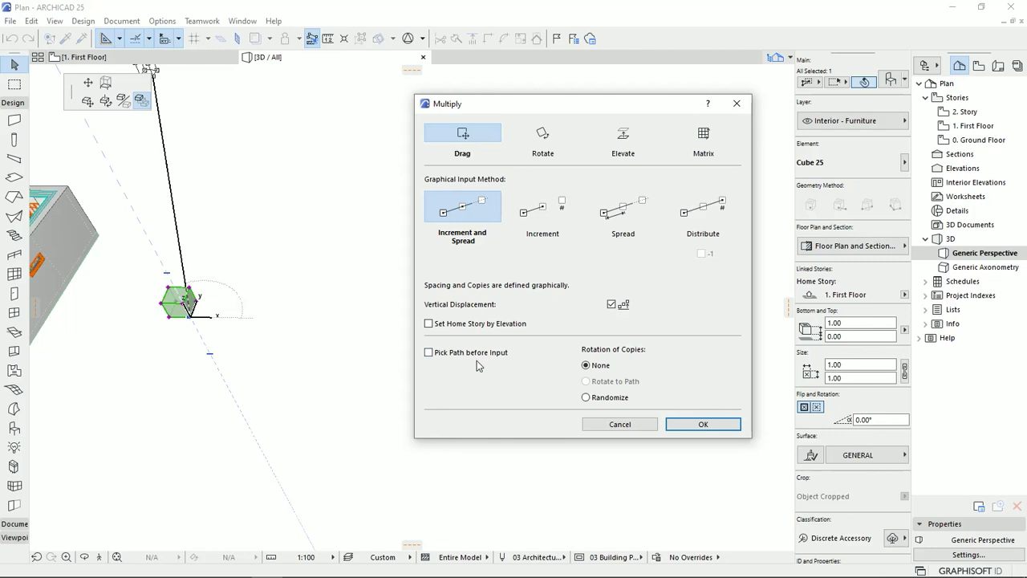
pyautogui.click(619, 424)
pyautogui.press('Escape')
pyautogui.press('Escape')
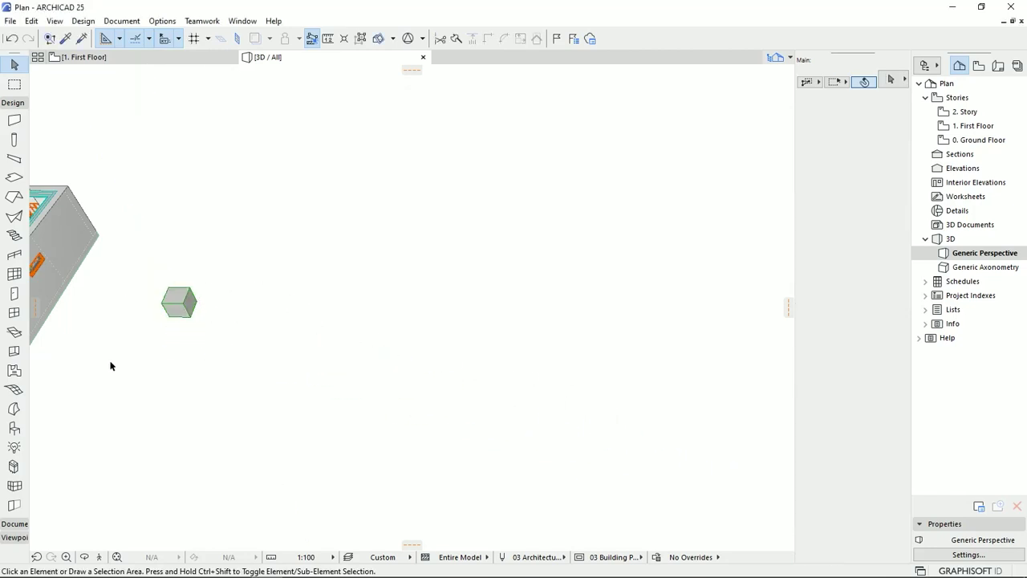
# Step: Open the First Floor plan at the empty area around the cube beside the building
pyautogui.click(13, 105)
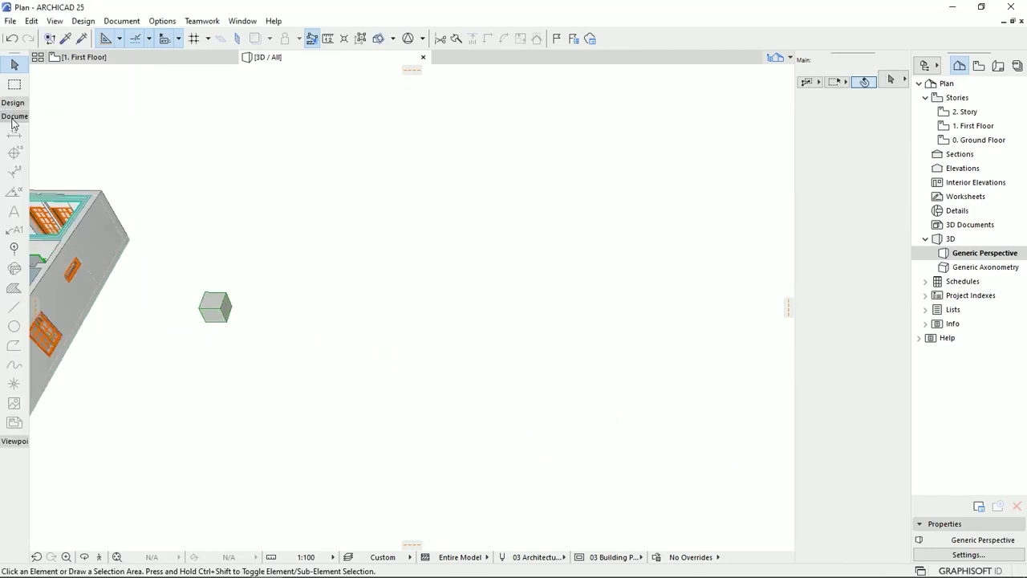
pyautogui.click(125, 58)
pyautogui.scroll(-3, 566, 287)
pyautogui.moveTo(566, 286); pyautogui.dragTo(321, 290, button='middle')
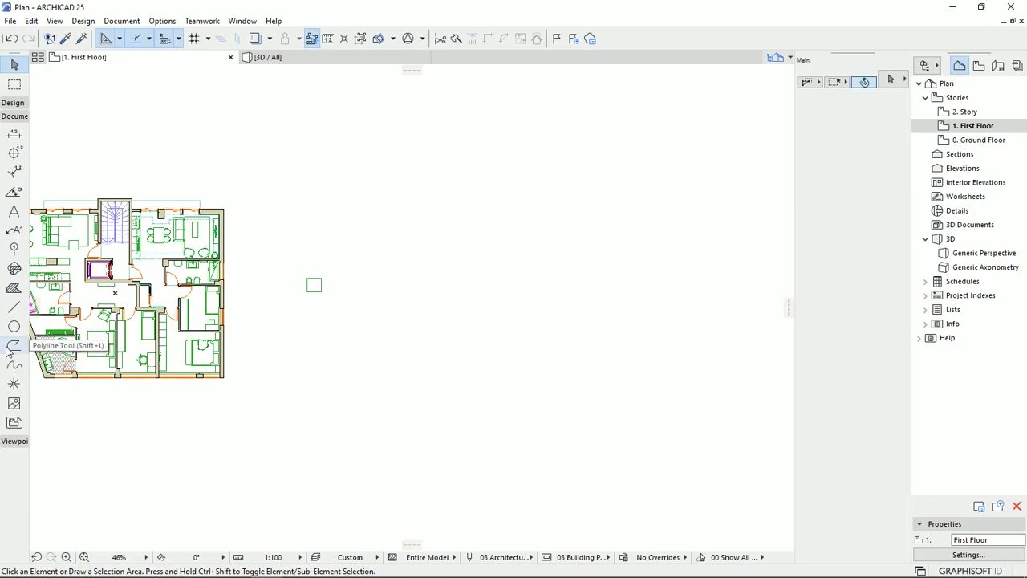
# Step: Draw an open curved polyline of three arcs in the empty space, starting just below the cube and running away from the building
pyautogui.click(12, 347)
pyautogui.scroll(2, 264, 318)
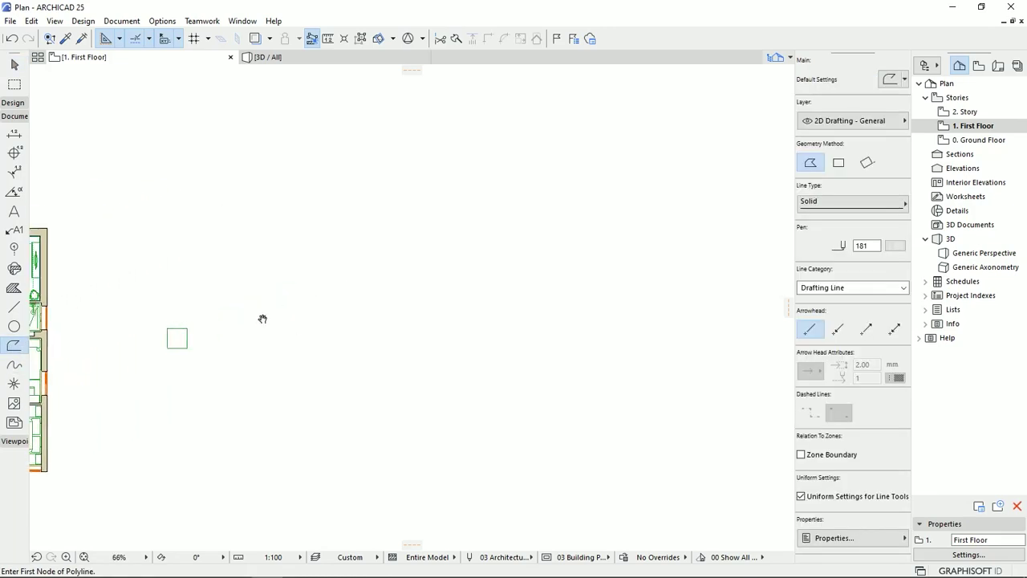
pyautogui.click(211, 378)
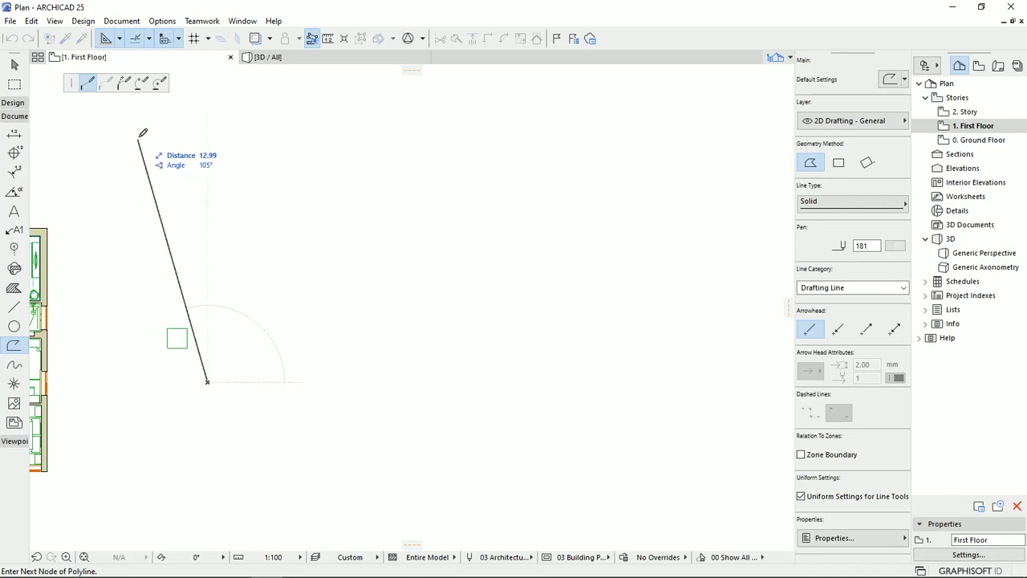
pyautogui.click(124, 82)
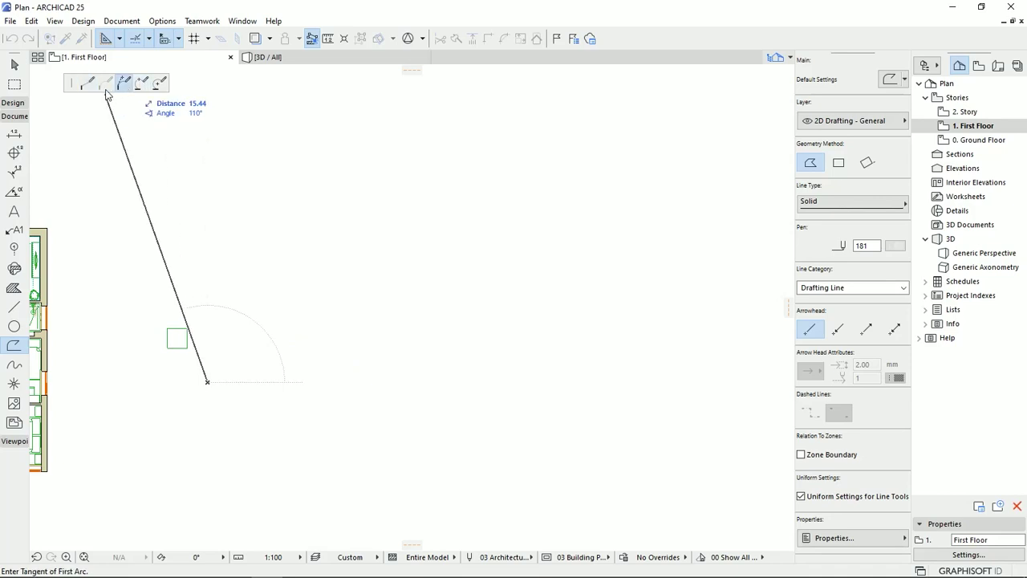
pyautogui.click(341, 411)
pyautogui.click(373, 323)
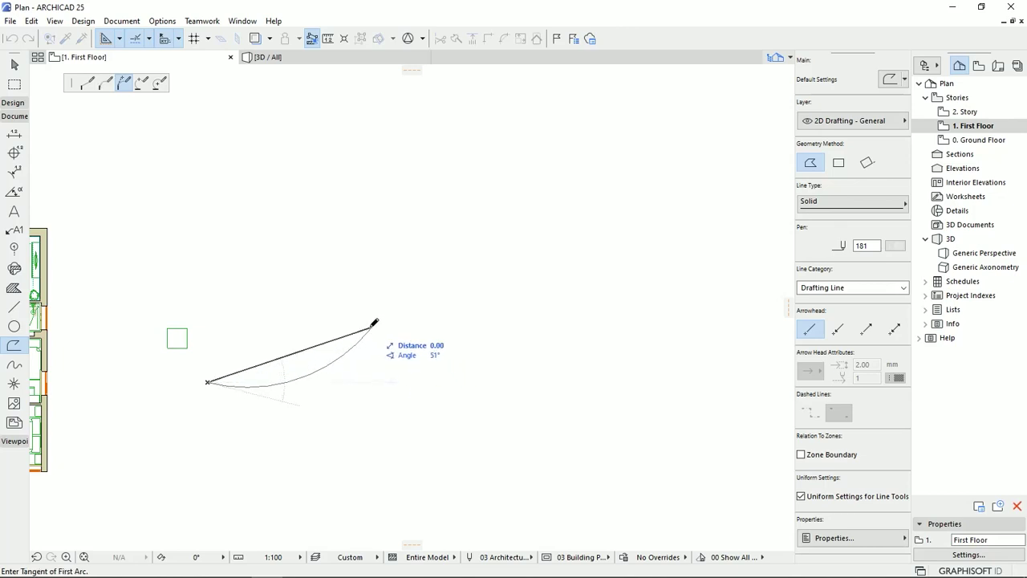
pyautogui.click(536, 147)
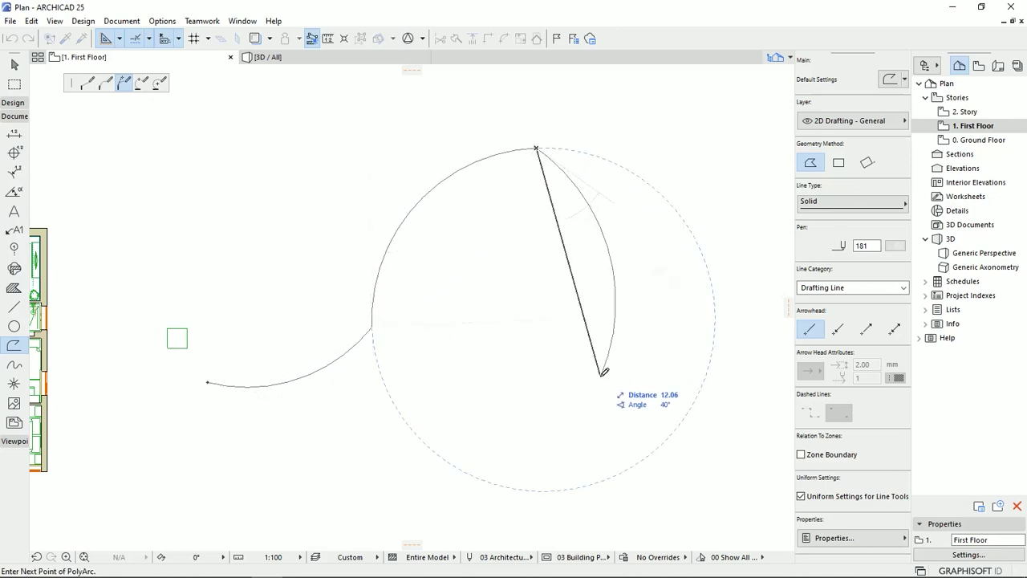
pyautogui.click(520, 415)
pyautogui.click(521, 414)
pyautogui.moveTo(356, 420); pyautogui.dragTo(389, 396, button='middle')
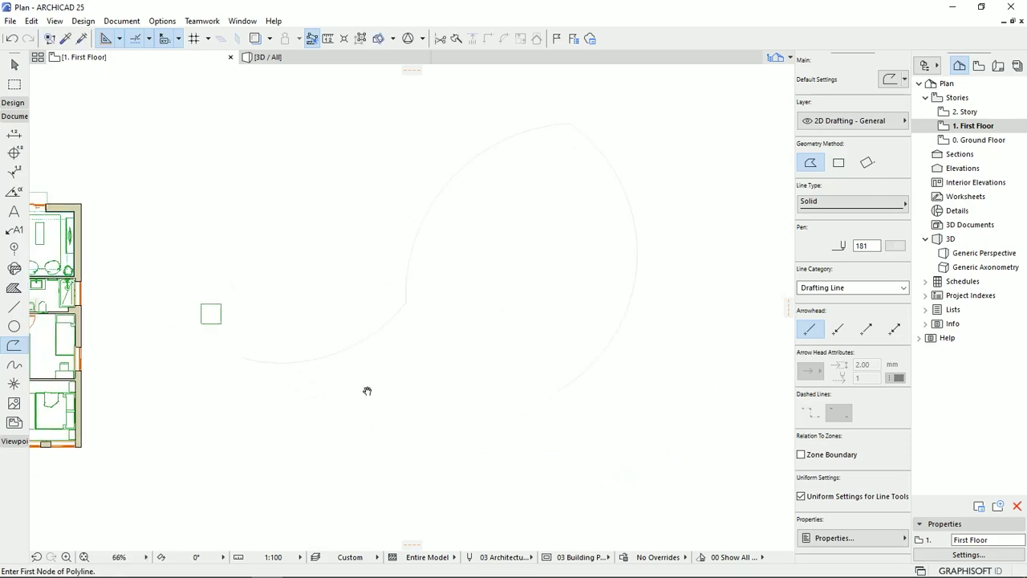
# Step: Change the pen color of the curved polyline to red and deselect it
pyautogui.click(13, 64)
pyautogui.click(313, 167)
pyautogui.click(620, 473)
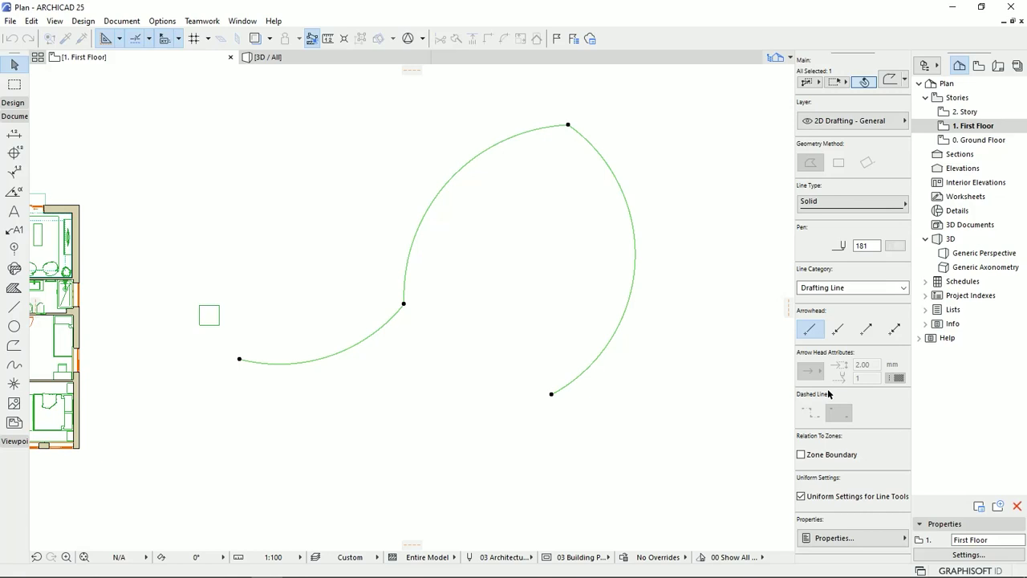
pyautogui.click(895, 247)
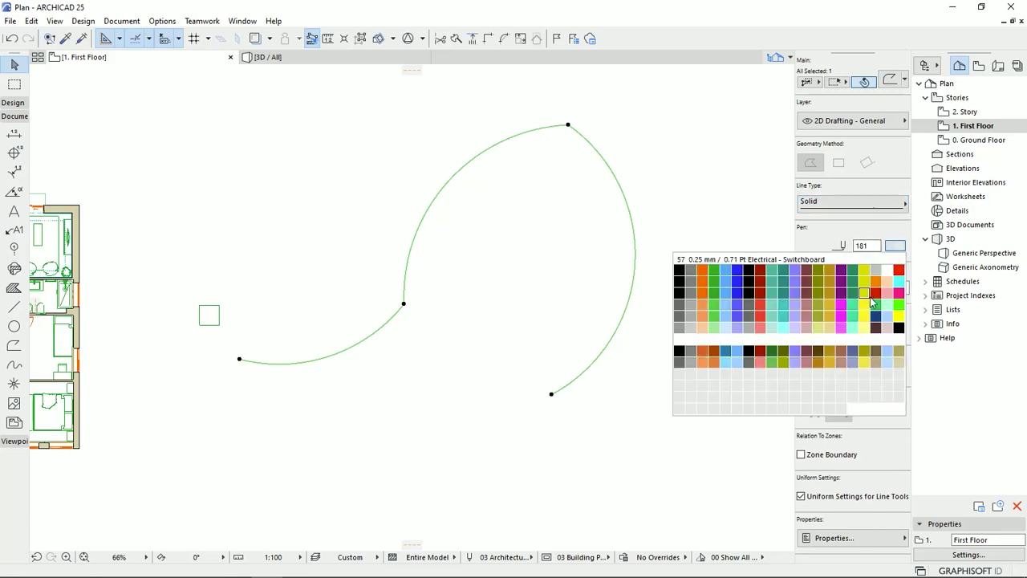
pyautogui.click(900, 273)
pyautogui.click(373, 444)
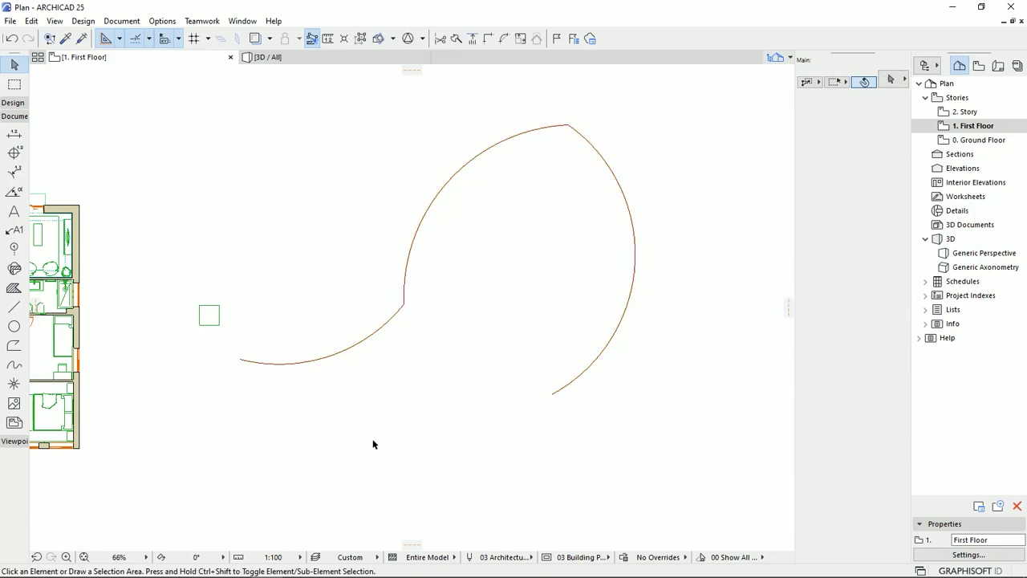
# Step: Start Multiply on the cube with Drag, Increment and Spread, Pick Path before Input, Rotate to Path and a vertical displacement of 0
pyautogui.click(220, 310)
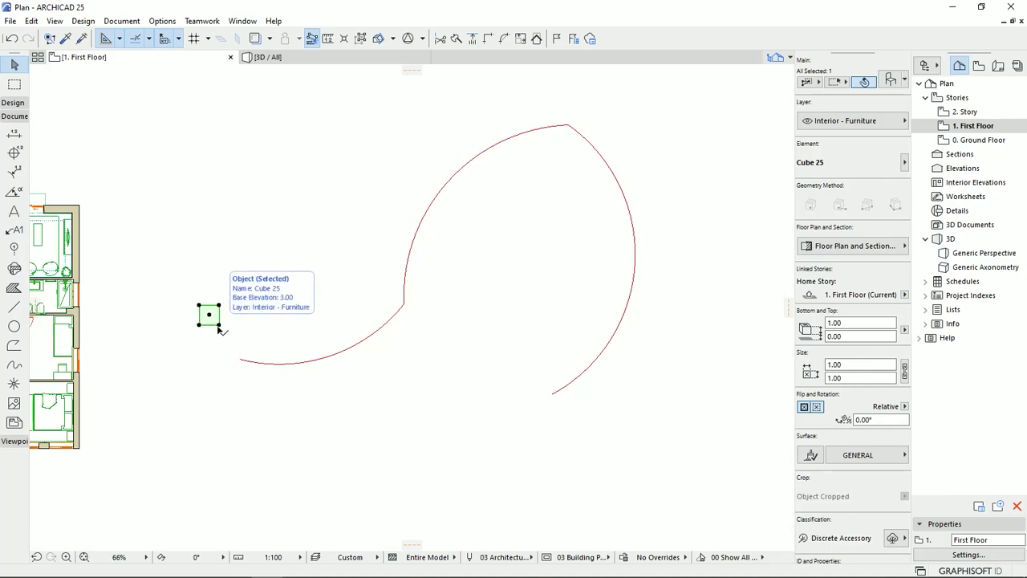
pyautogui.click(219, 325)
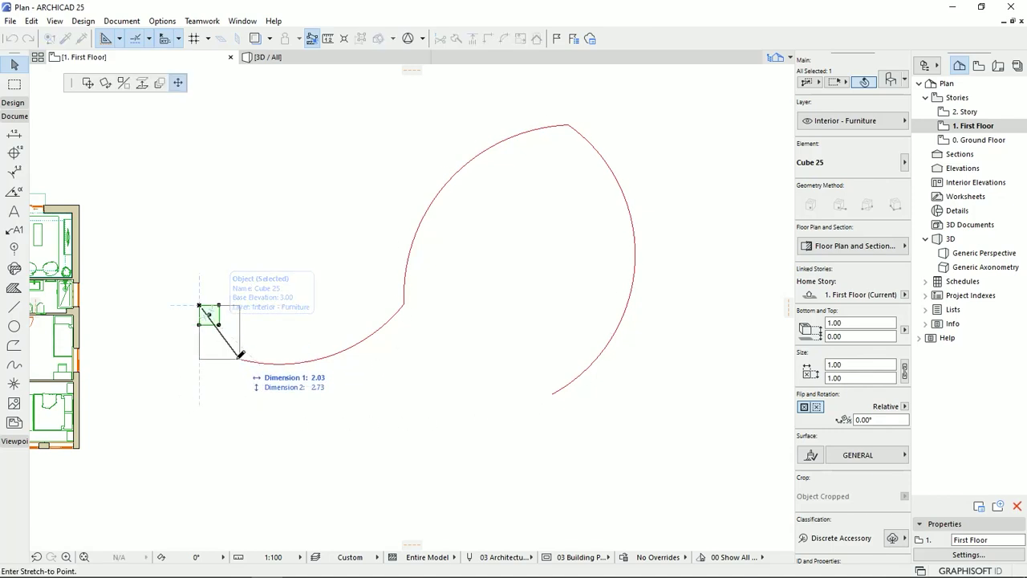
pyautogui.click(160, 84)
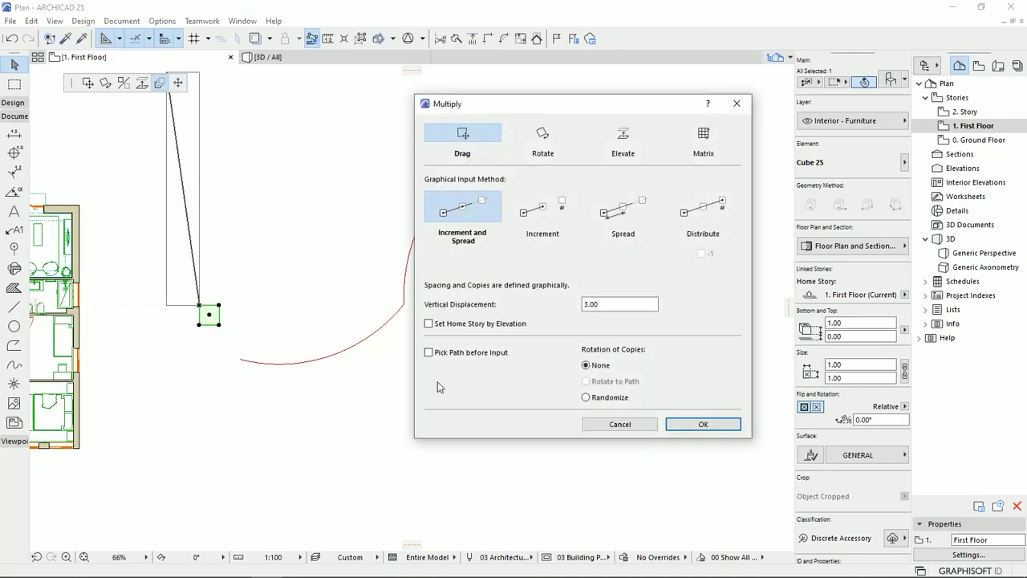
pyautogui.click(429, 354)
pyautogui.moveTo(539, 106); pyautogui.dragTo(707, 118)
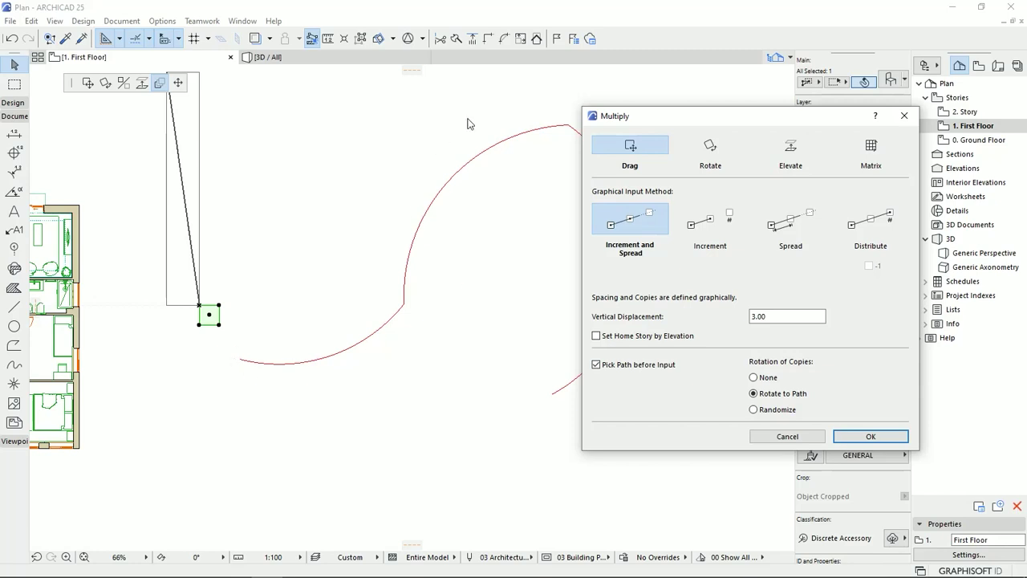
pyautogui.moveTo(794, 120); pyautogui.dragTo(578, 149)
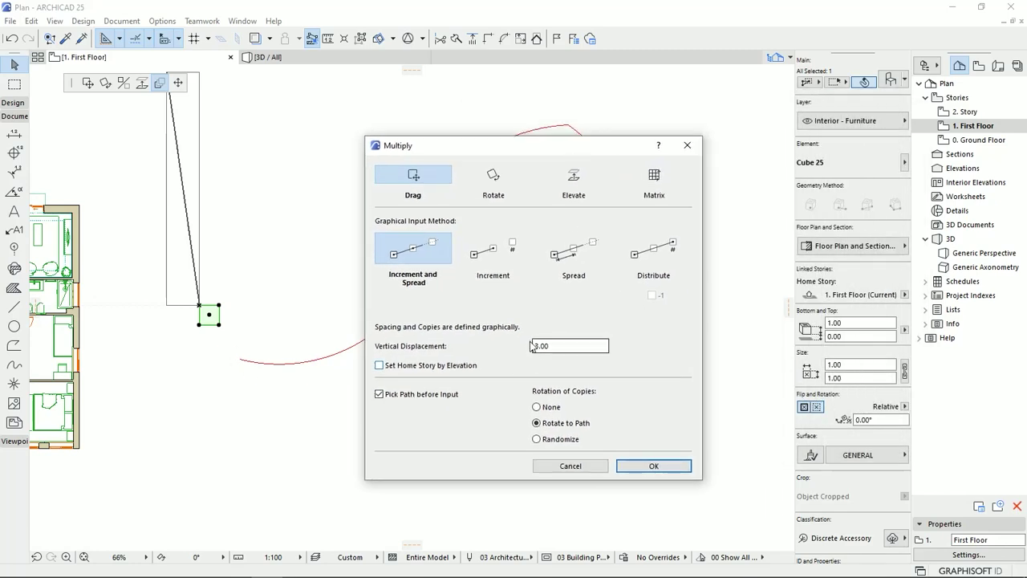
pyautogui.doubleClick(560, 346)
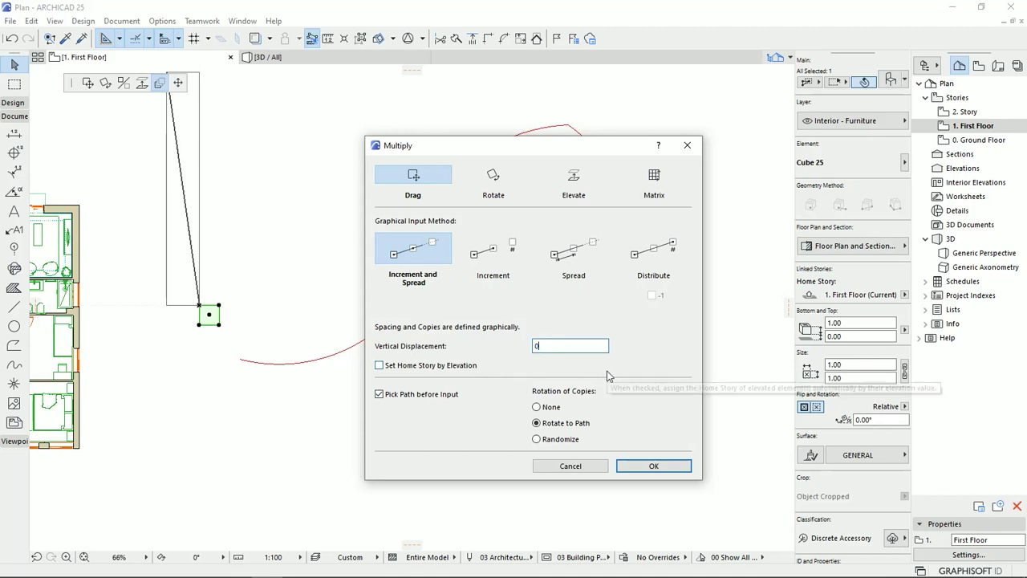
pyautogui.write('0')
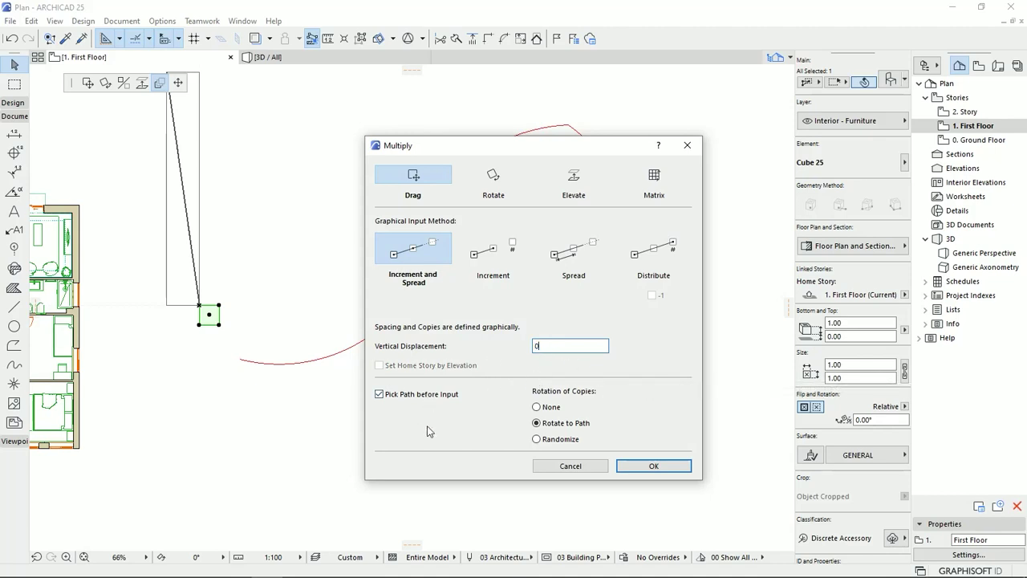
pyautogui.click(625, 468)
# Step: Move the cube by its center point onto the start point of the red polyline
pyautogui.scroll(5, 368, 382)
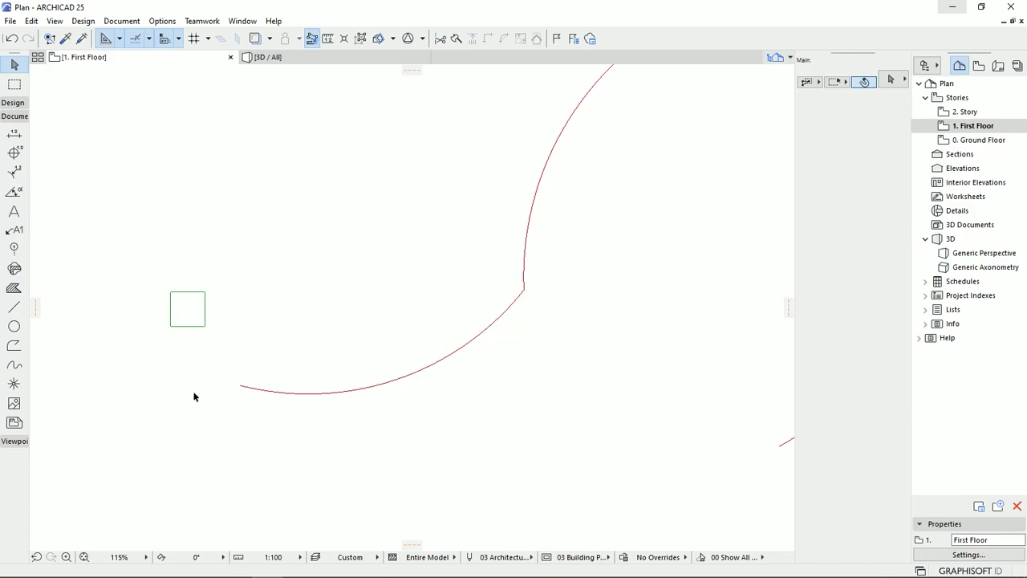
pyautogui.click(197, 327)
pyautogui.scroll(6, 199, 353)
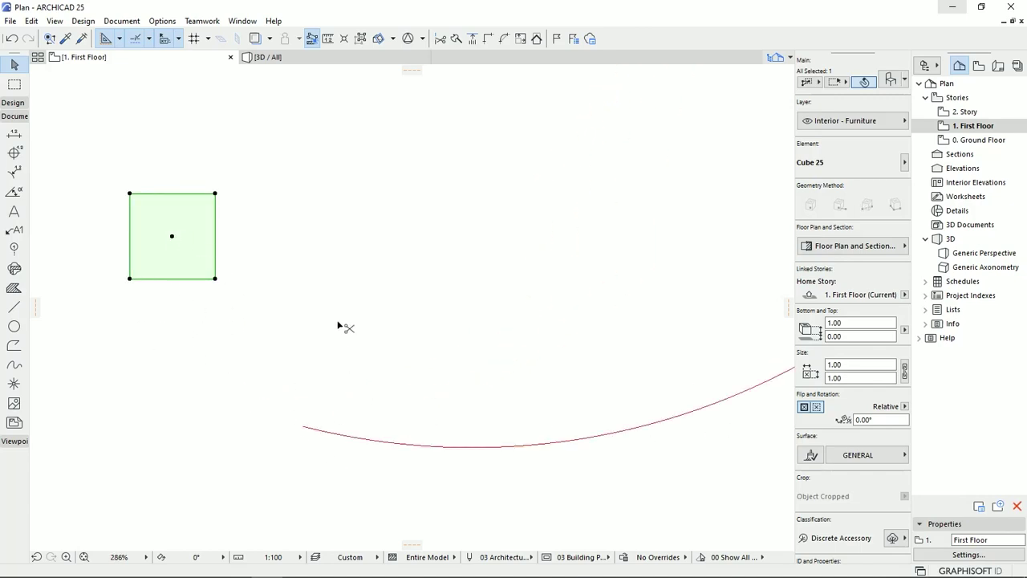
pyautogui.hotkey('ctrl', 'd')
pyautogui.click(172, 237)
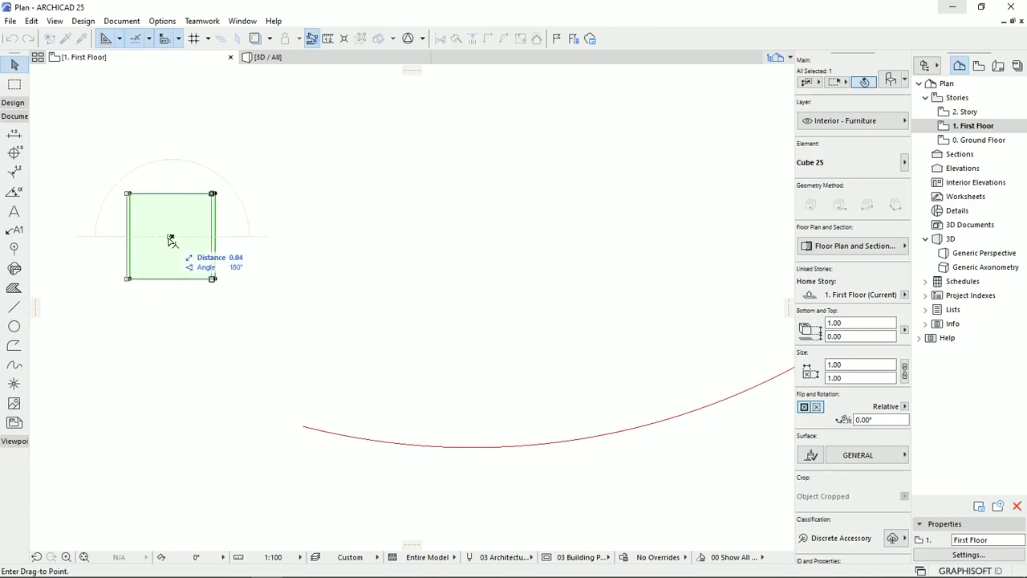
pyautogui.click(302, 426)
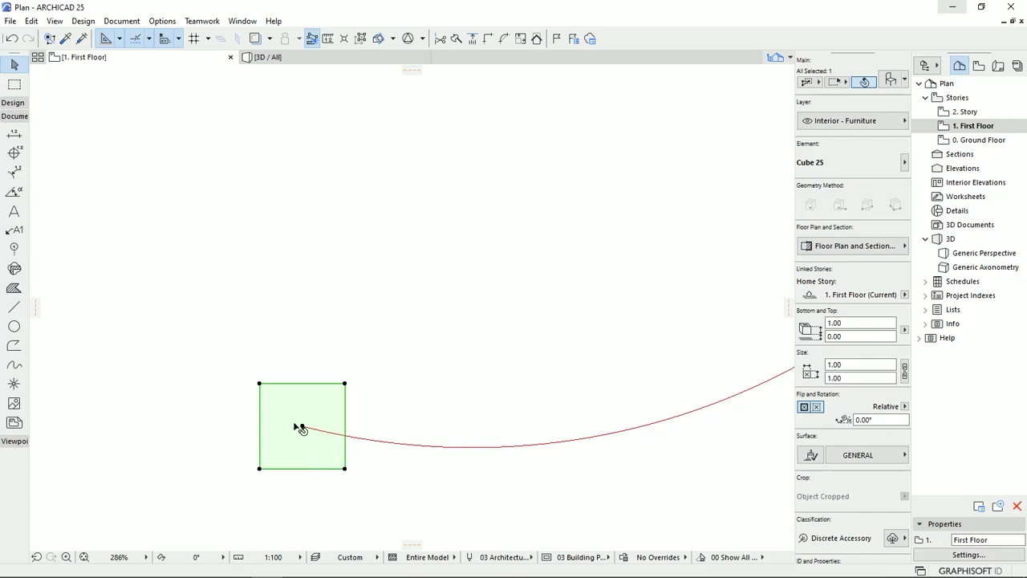
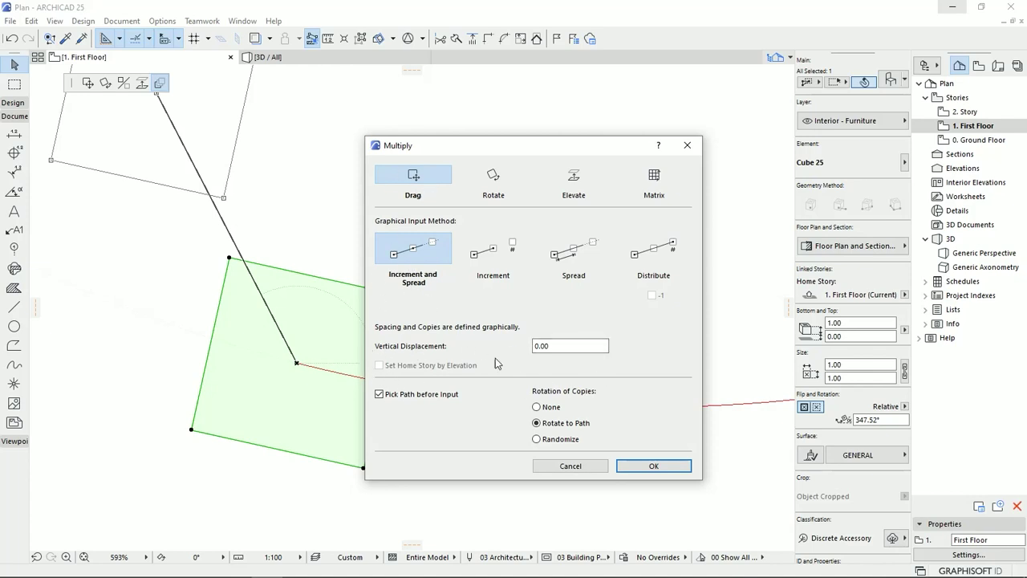
# Step: Confirm the Multiply settings, choose the red polyline as the path and take the cube's center point as the drag and rotation reference
pyautogui.click(556, 345)
pyautogui.click(652, 466)
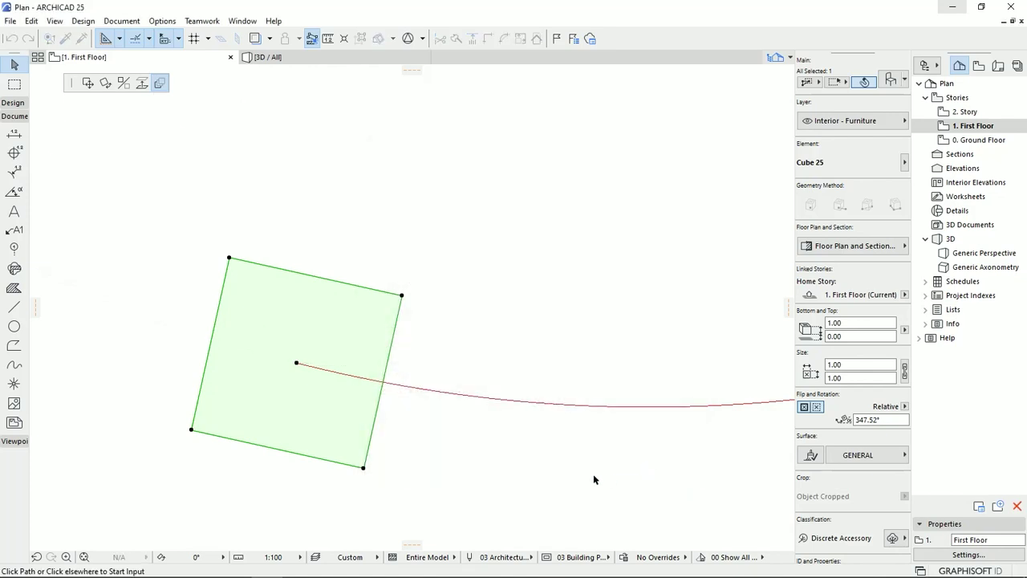
pyautogui.scroll(-2, 626, 389)
pyautogui.moveTo(624, 385); pyautogui.dragTo(413, 364, button='middle')
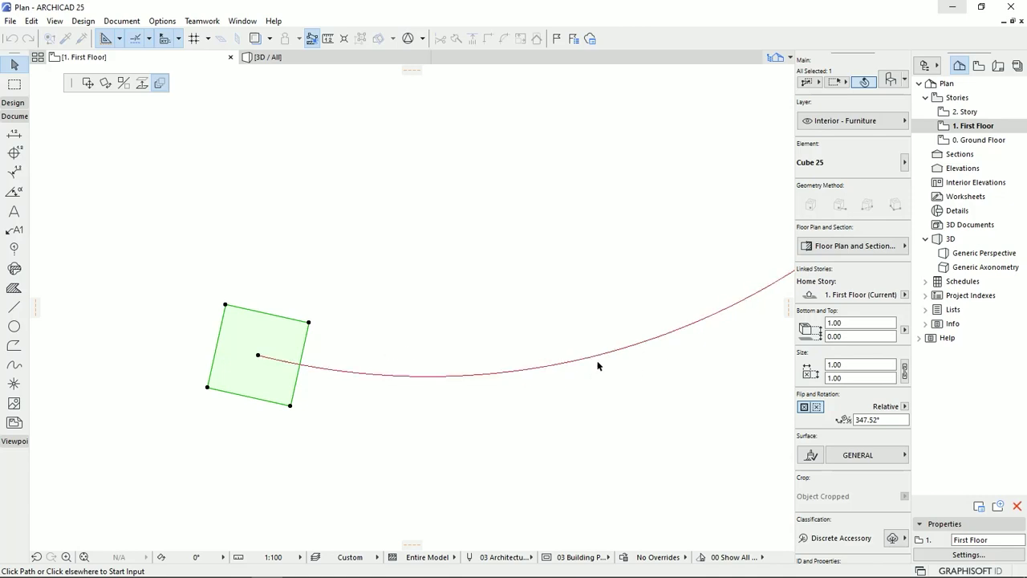
pyautogui.click(566, 358)
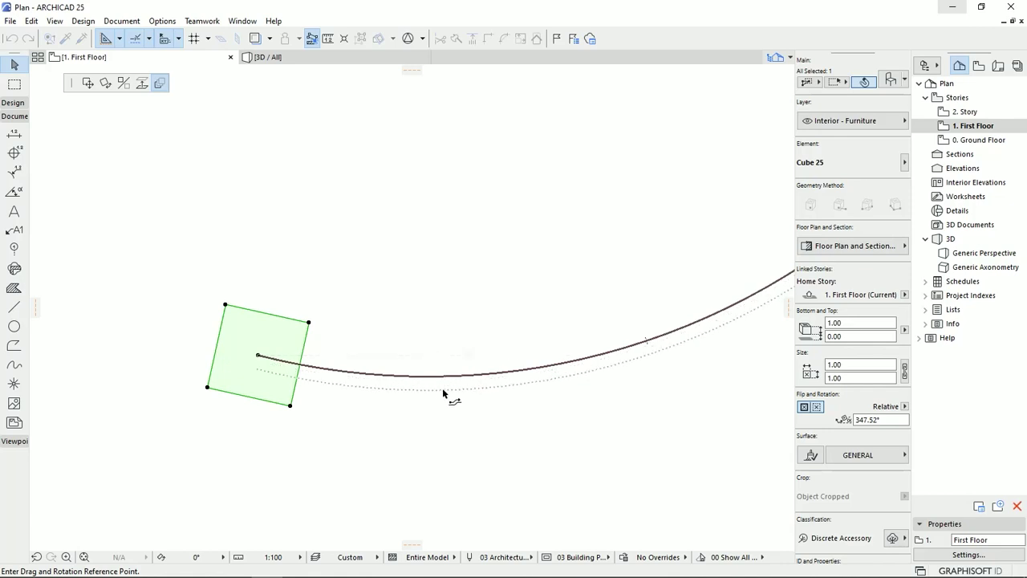
pyautogui.click(259, 358)
pyautogui.click(259, 358)
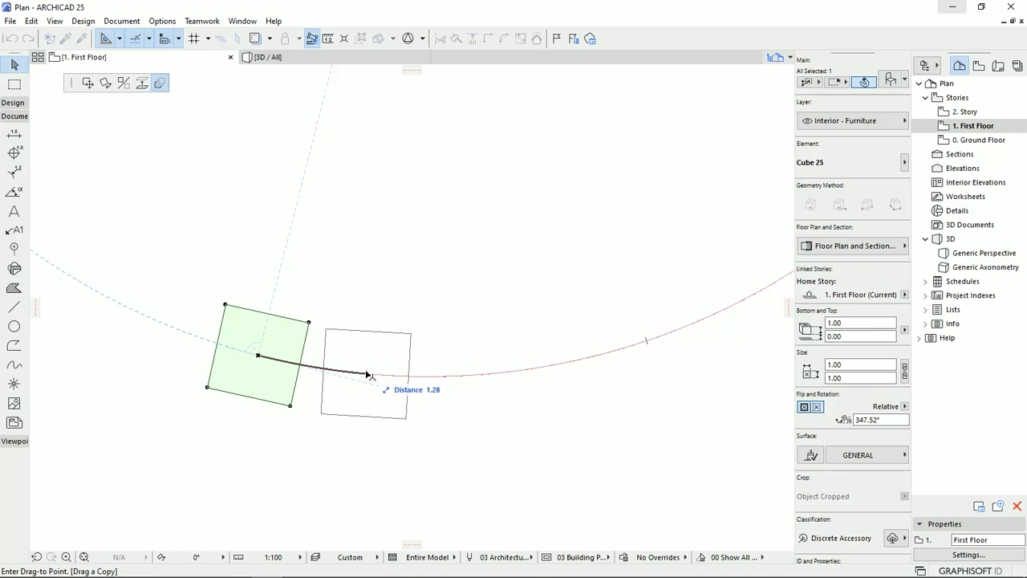
# Step: Set the copy spacing to 1.5 and spread the cube copies along the whole path to the end point of the polyline
pyautogui.write('1')
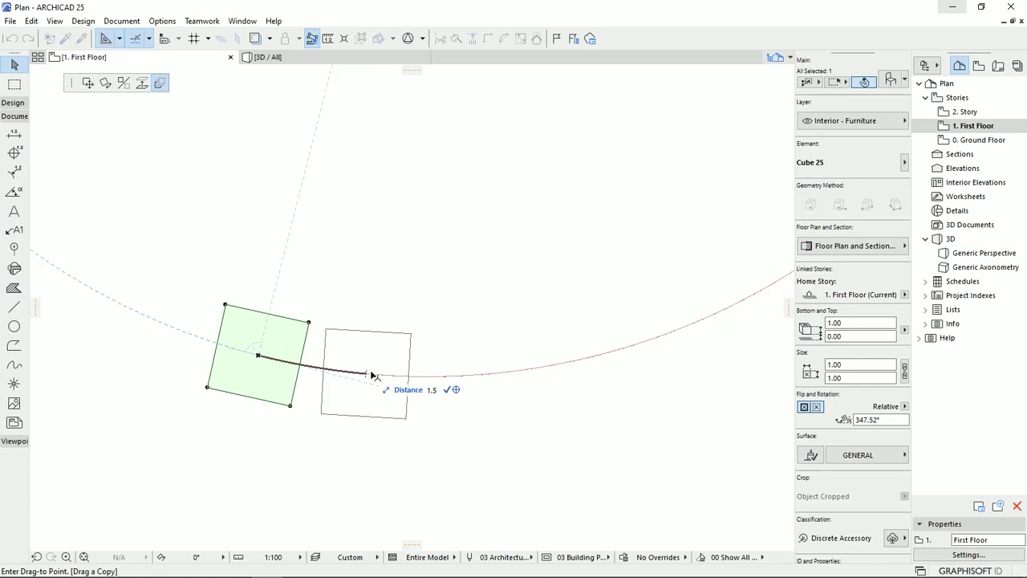
pyautogui.write('.5')
pyautogui.press('Return')
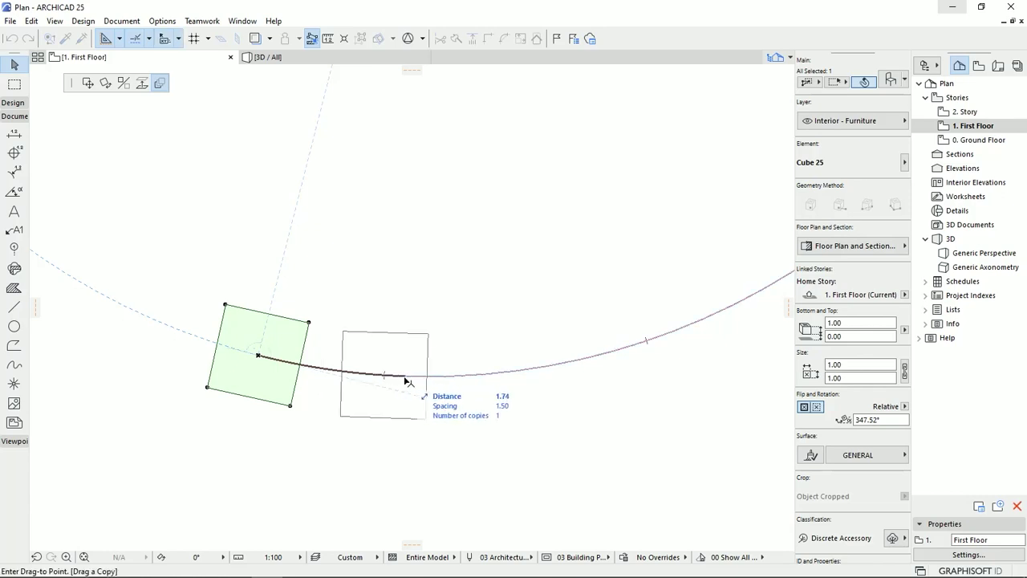
pyautogui.scroll(-3, 376, 385)
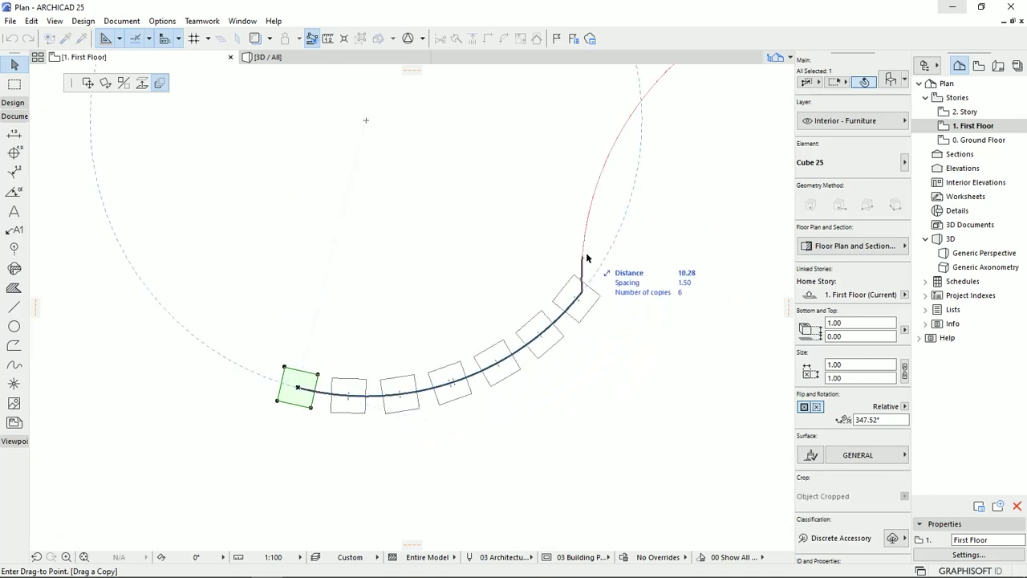
pyautogui.moveTo(651, 98); pyautogui.dragTo(432, 205, button='middle')
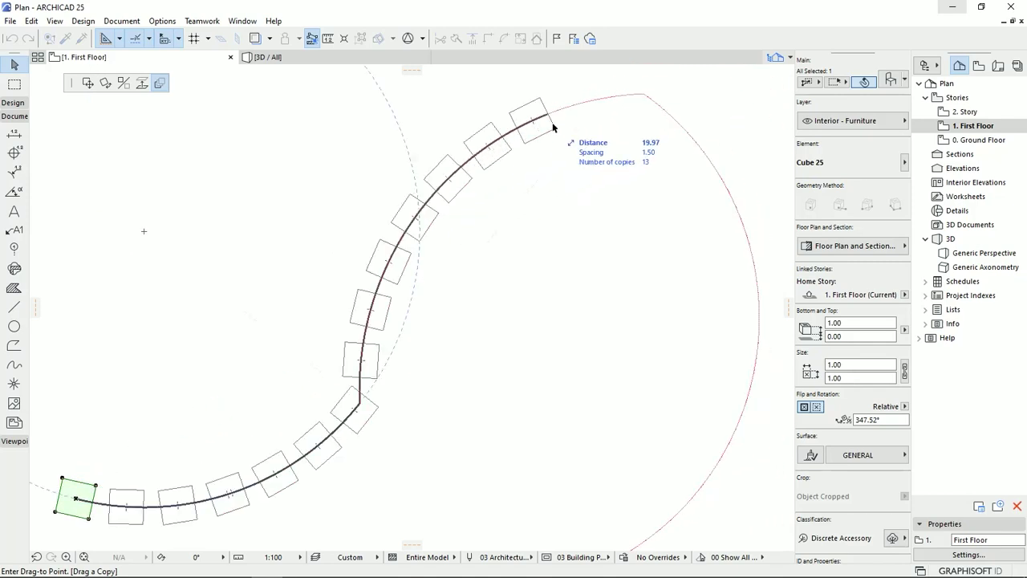
pyautogui.scroll(-2, 712, 233)
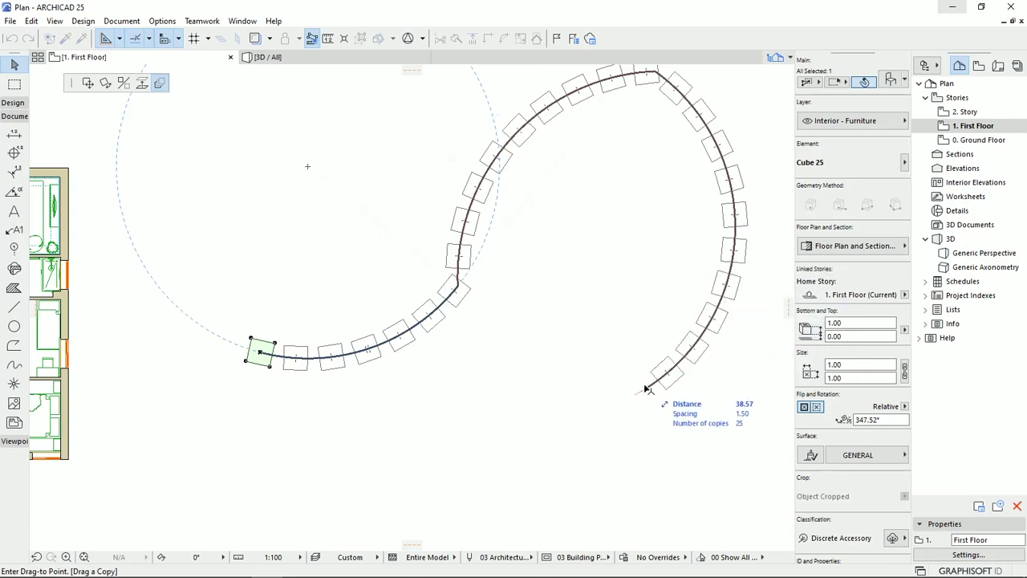
pyautogui.click(637, 398)
pyautogui.moveTo(641, 425); pyautogui.dragTo(581, 480, button='middle')
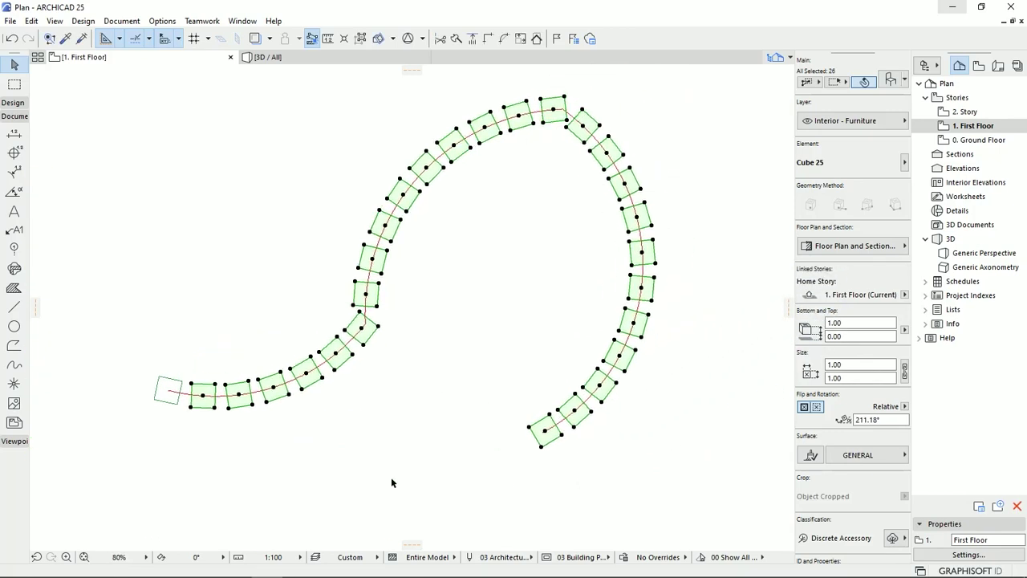
# Step: Add the original cube to the selection and examine the row of cubes along the curve in the 3D view
pyautogui.keyDown('shift'); pyautogui.click(172, 400); pyautogui.keyUp('shift')
pyautogui.click(309, 57)
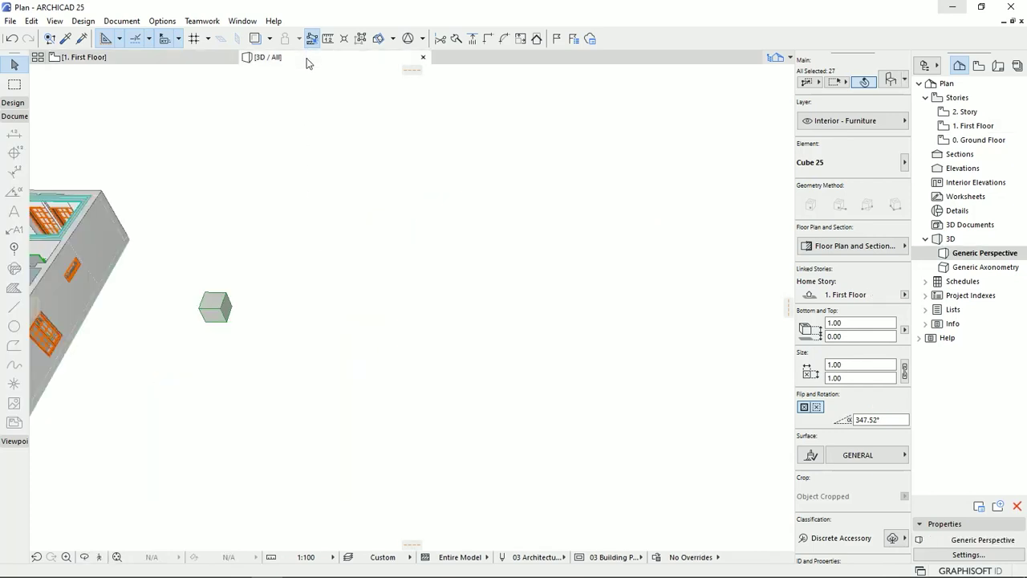
pyautogui.keyDown('shift'); pyautogui.moveTo(436, 358); pyautogui.dragTo(493, 369, button='middle'); pyautogui.keyUp('shift')
pyautogui.keyDown('shift'); pyautogui.moveTo(521, 219); pyautogui.dragTo(455, 227, button='middle'); pyautogui.keyUp('shift')
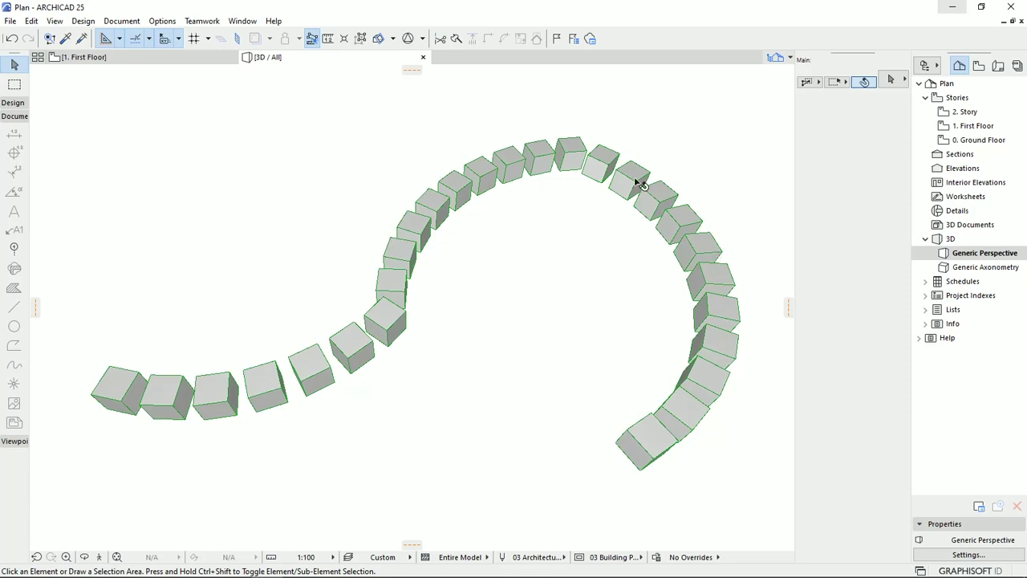
pyautogui.keyDown('shift'); pyautogui.moveTo(374, 353); pyautogui.dragTo(183, 385, button='middle'); pyautogui.keyUp('shift')
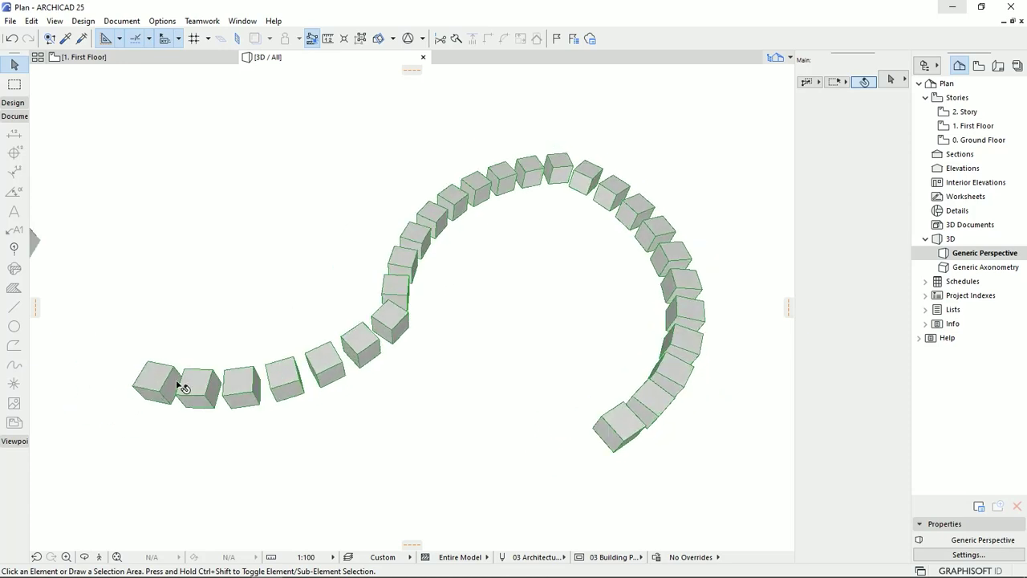
pyautogui.keyDown('shift'); pyautogui.moveTo(389, 318); pyautogui.dragTo(378, 300, button='middle'); pyautogui.keyUp('shift')
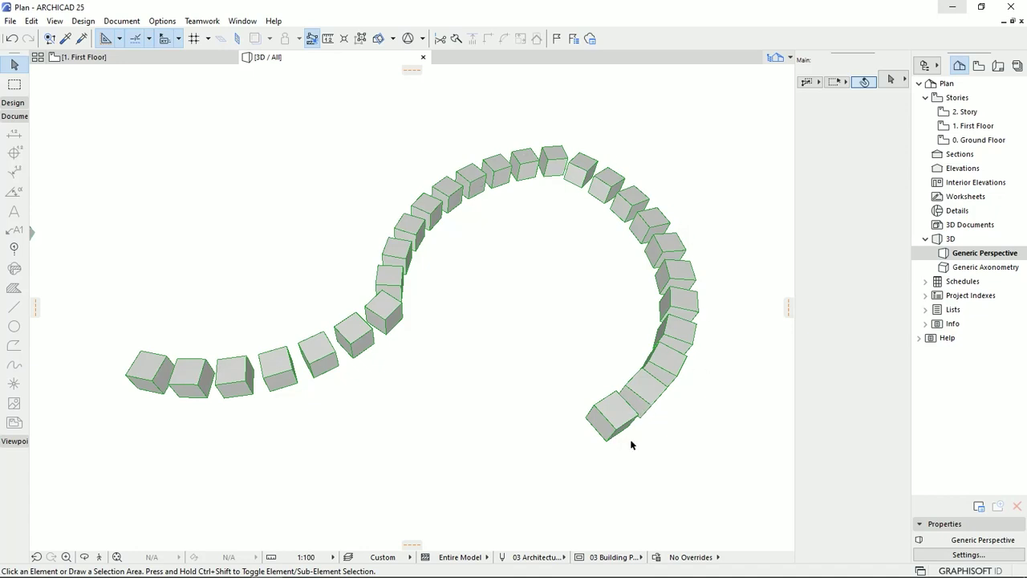
# Step: Delete the cube copies in 3D, keeping the first cube, and delete the red polyline on the First Floor plan
pyautogui.moveTo(744, 474); pyautogui.dragTo(200, 158)
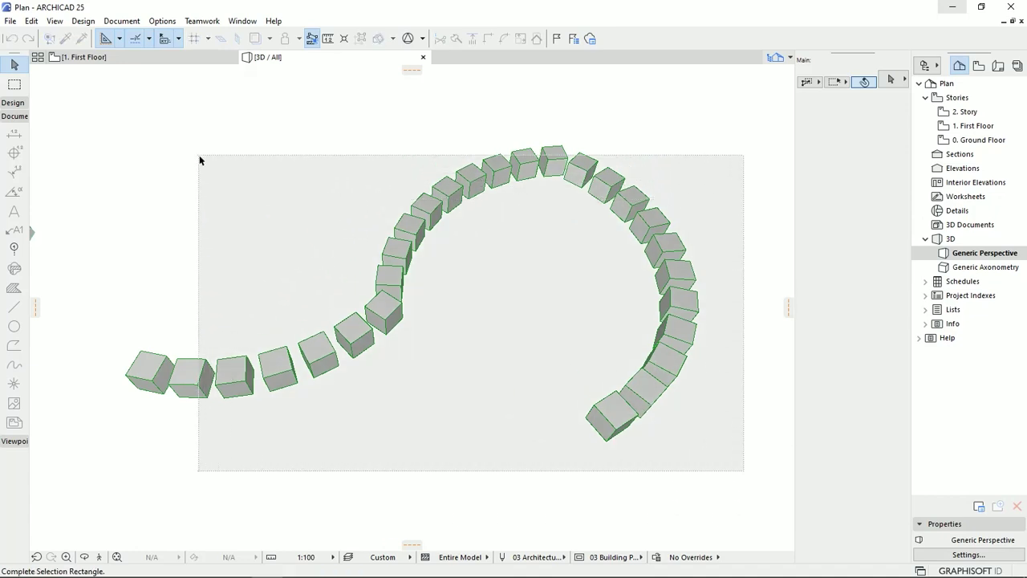
pyautogui.press('Delete')
pyautogui.click(184, 58)
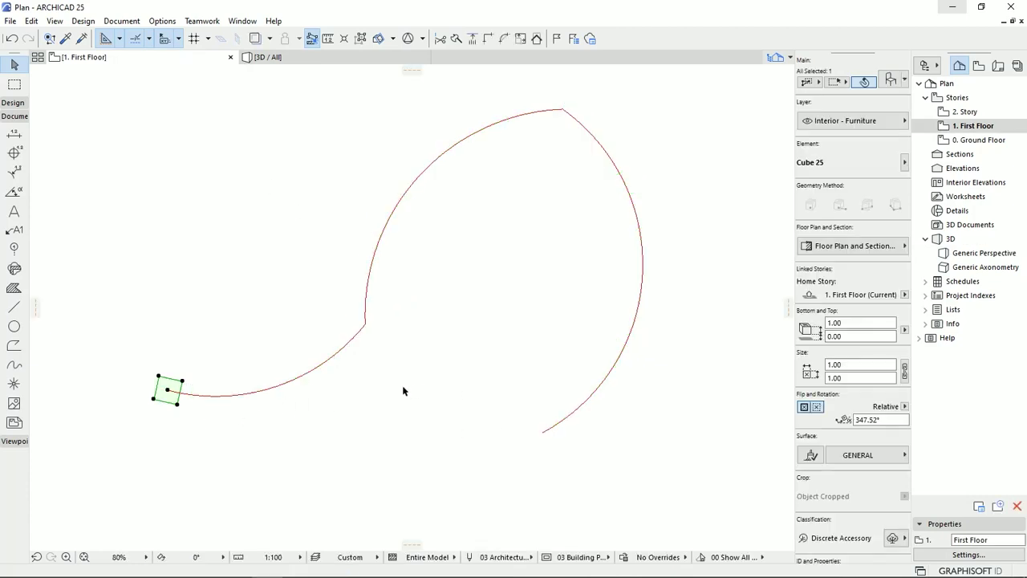
pyautogui.moveTo(313, 282); pyautogui.dragTo(406, 389)
pyautogui.press('Delete')
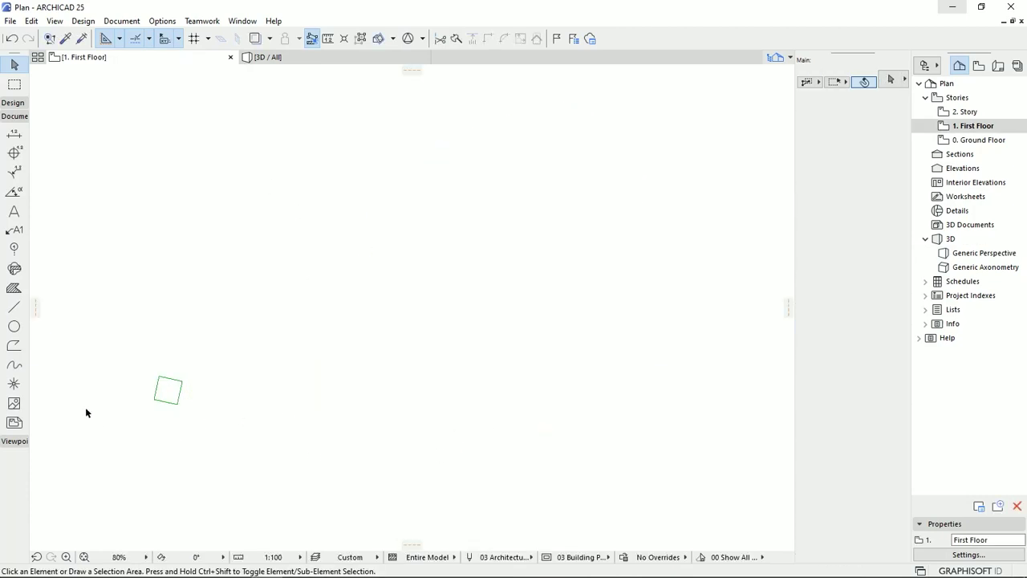
# Step: Set the rotation angle of the remaining cube to 0° on the First Floor plan
pyautogui.click(181, 390)
pyautogui.click(870, 419)
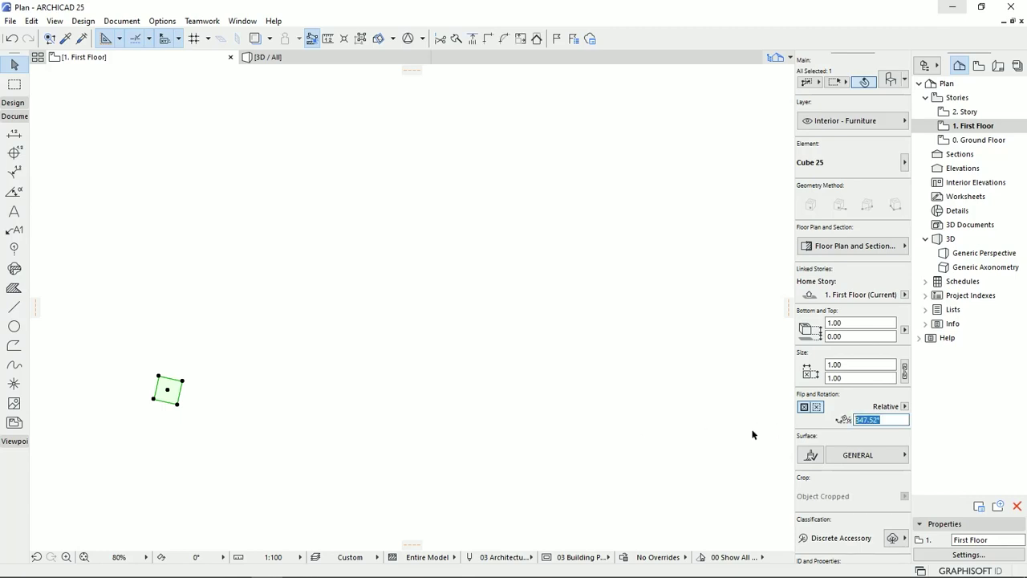
pyautogui.write('0')
pyautogui.press('Return')
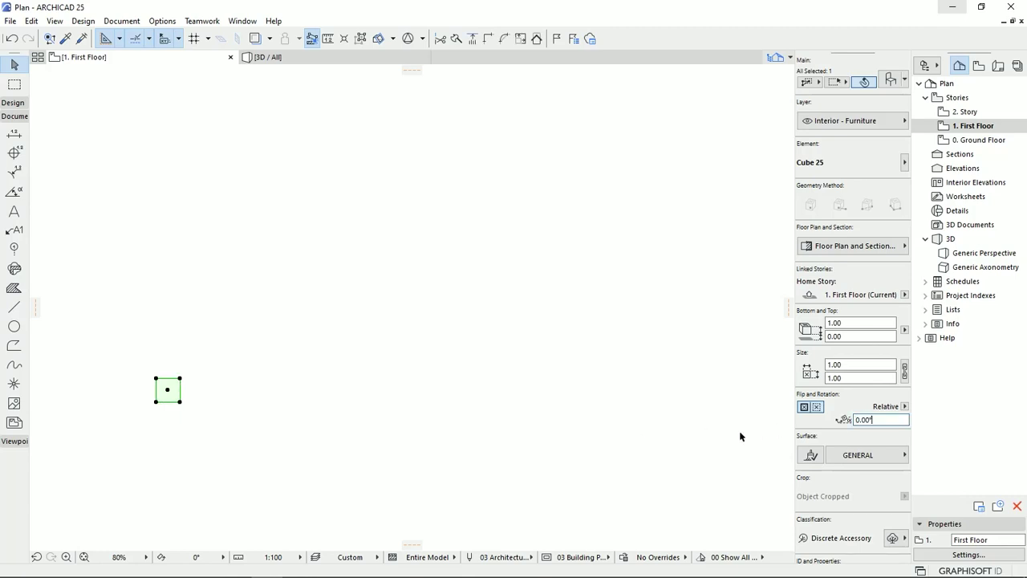
# Step: Start Multiply on the cube in 3D with Drag, Increment and 5 copies, with Pick Path before Input and vertical displacement off
pyautogui.click(298, 57)
pyautogui.click(157, 384)
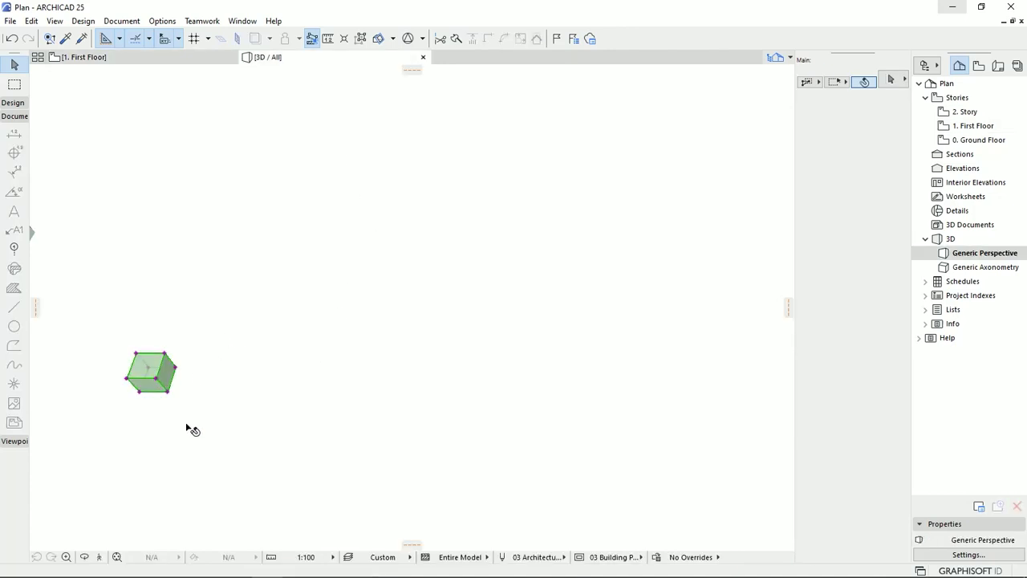
pyautogui.click(168, 392)
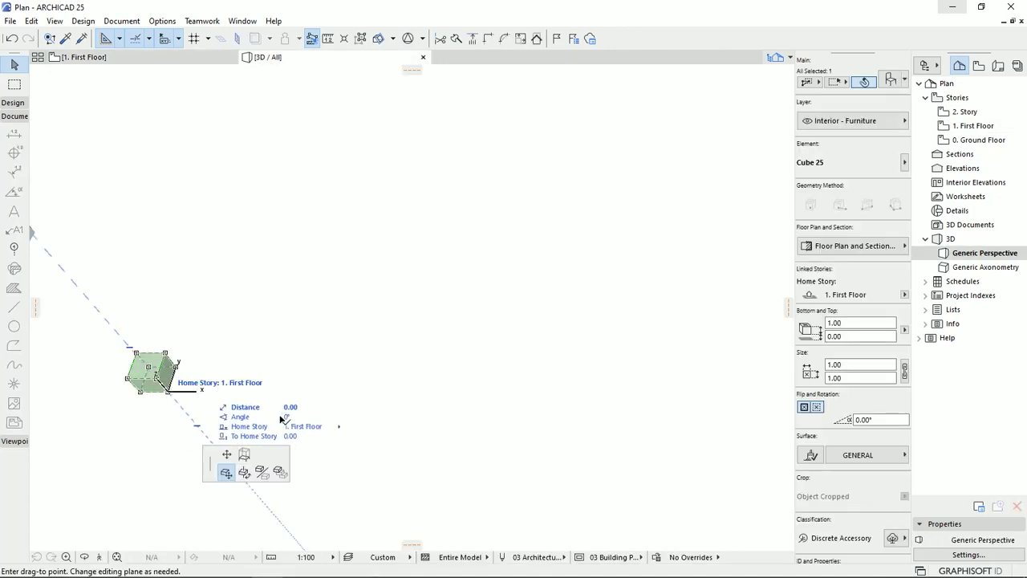
pyautogui.click(141, 100)
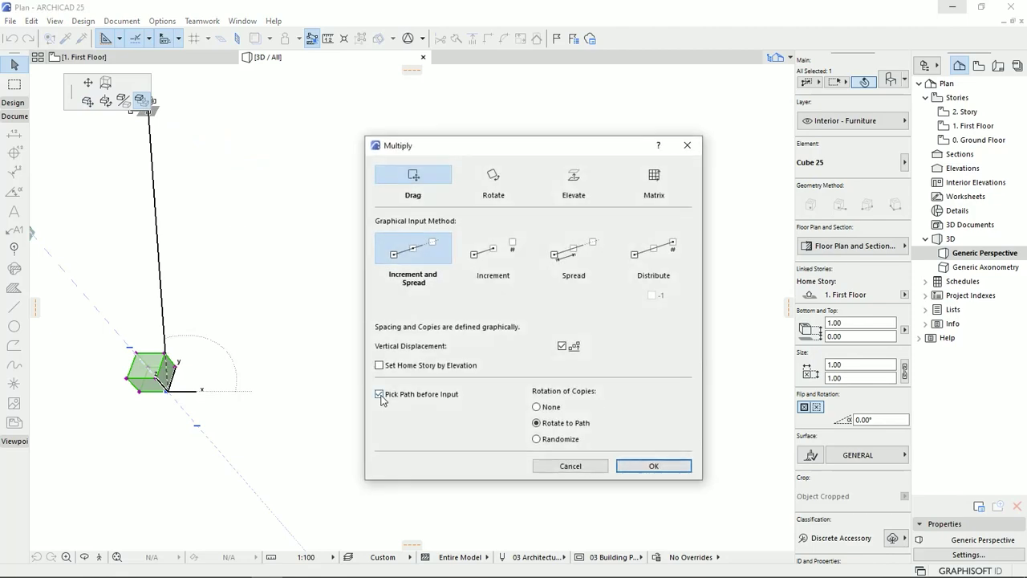
pyautogui.click(379, 395)
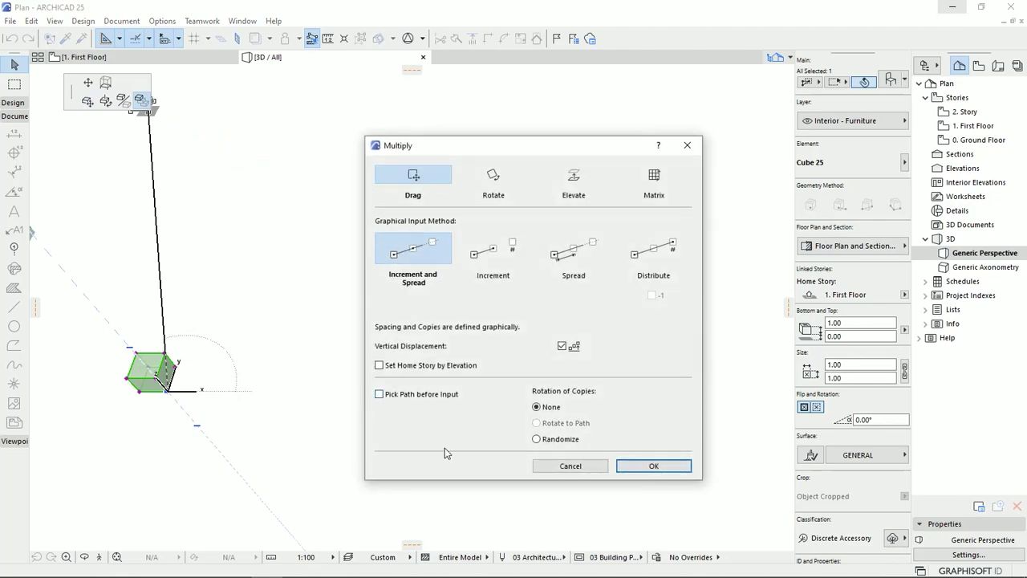
pyautogui.click(562, 347)
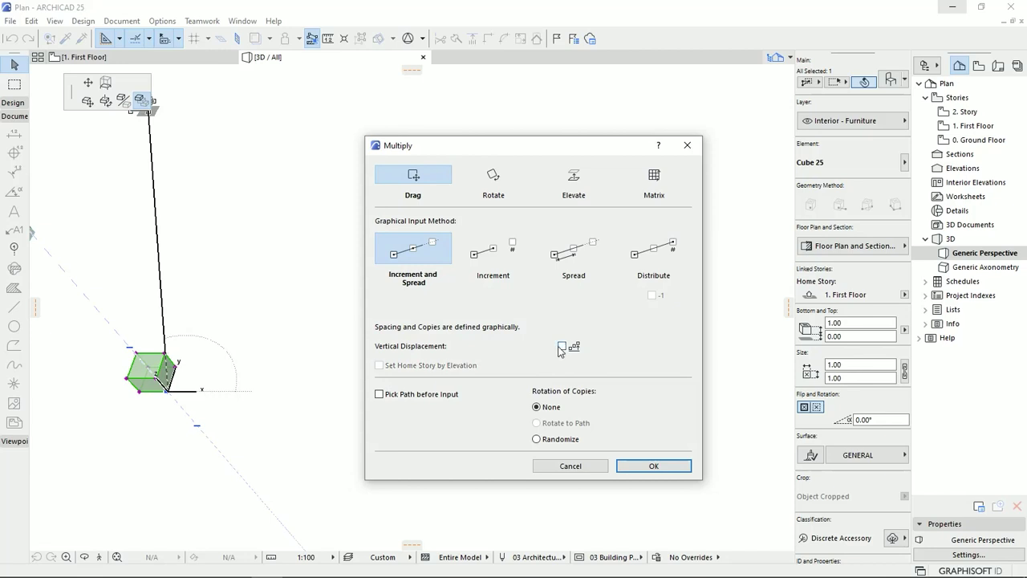
pyautogui.click(496, 260)
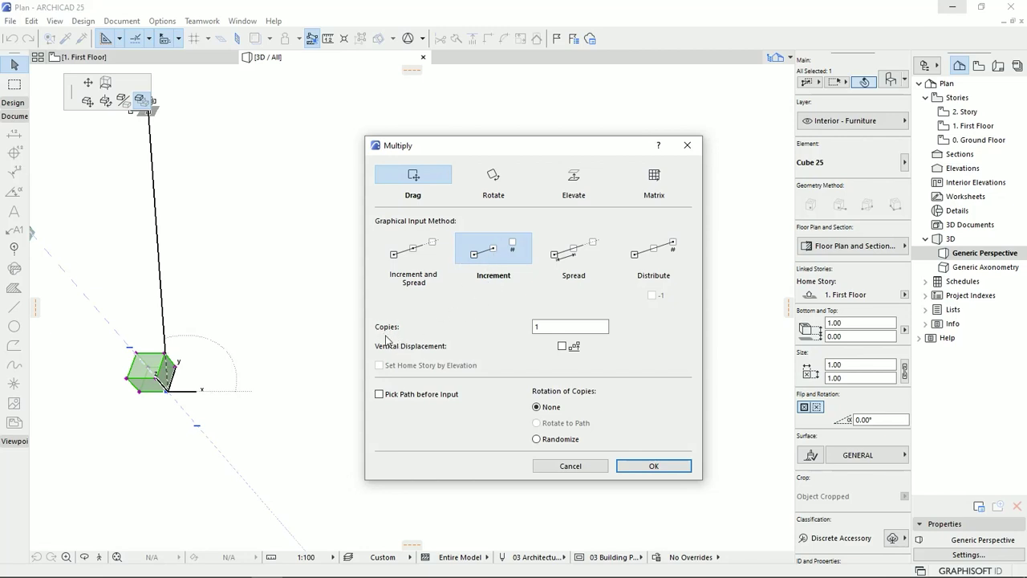
pyautogui.doubleClick(571, 329)
pyautogui.click(654, 466)
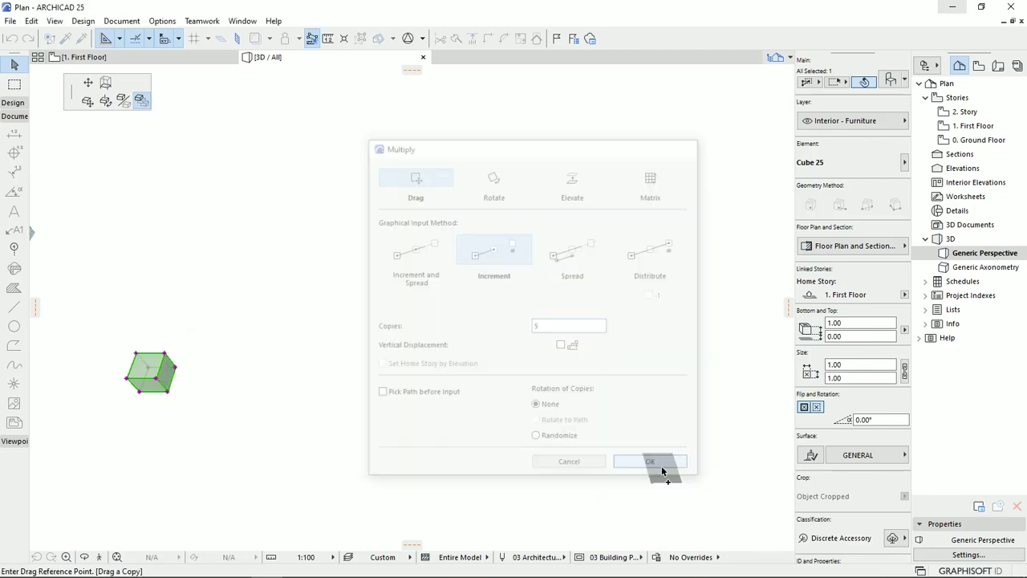
# Step: Place the copies from the cube's lower front corner with a distance of 4 and an angle of 45°
pyautogui.click(169, 393)
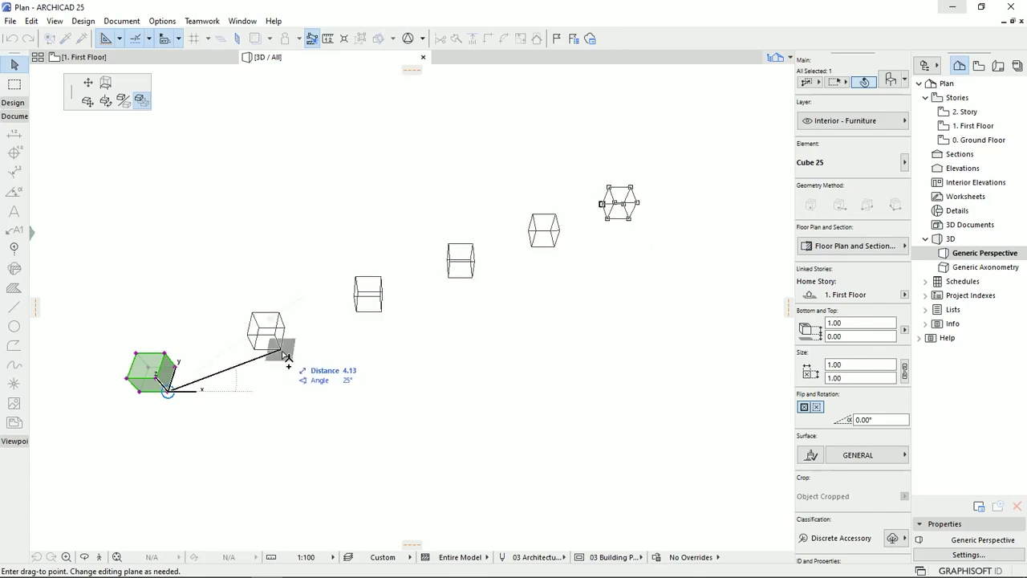
pyautogui.write('4')
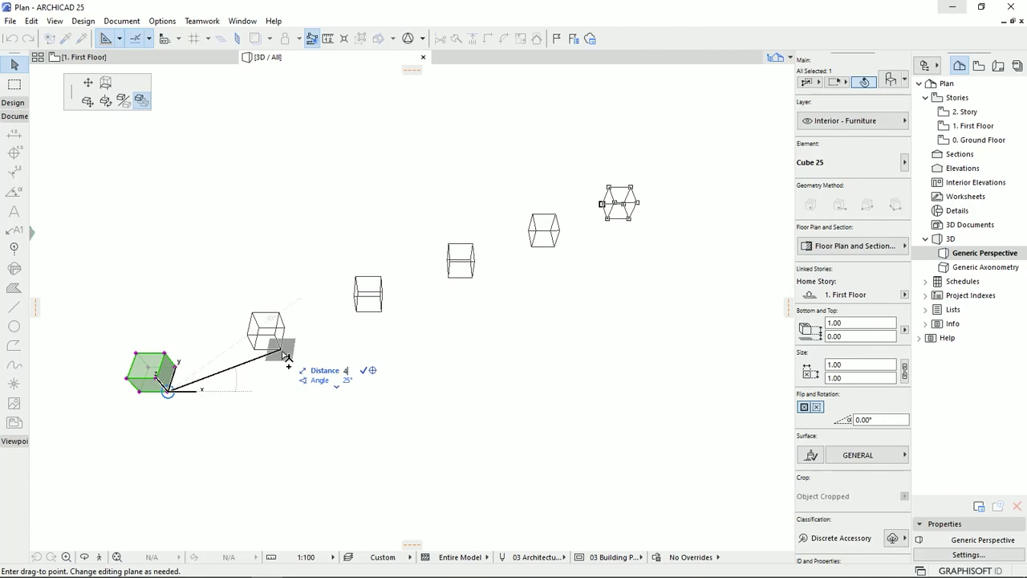
pyautogui.press('Tab')
pyautogui.write('4')
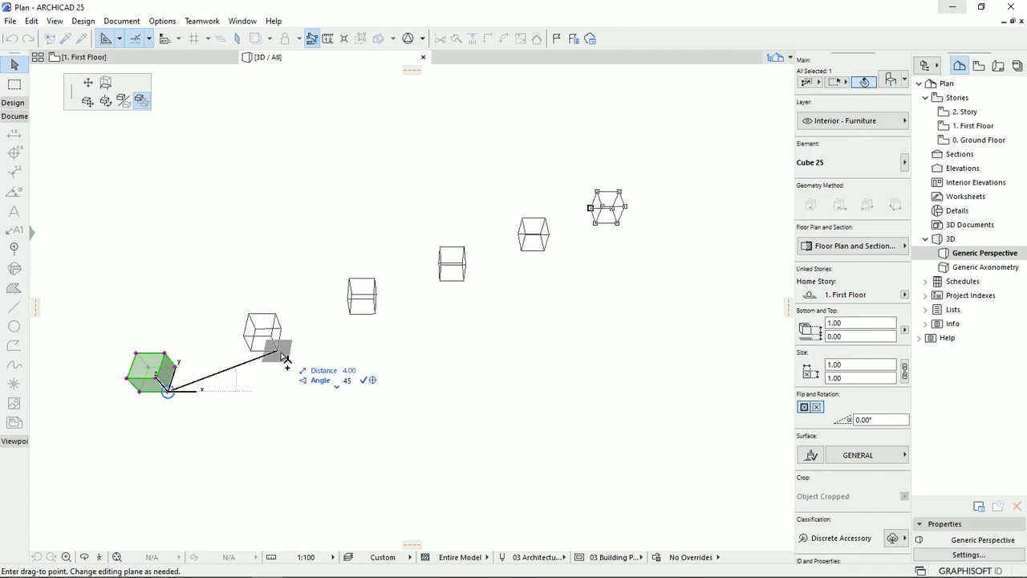
pyautogui.write('5')
pyautogui.press('Return')
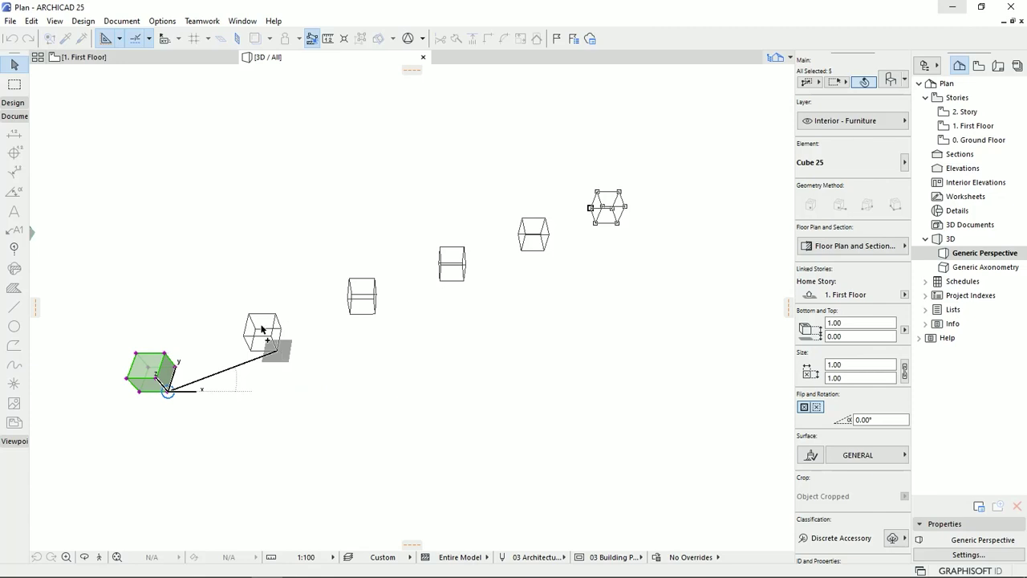
pyautogui.keyDown('shift'); pyautogui.moveTo(348, 301); pyautogui.dragTo(546, 449, button='middle'); pyautogui.keyUp('shift')
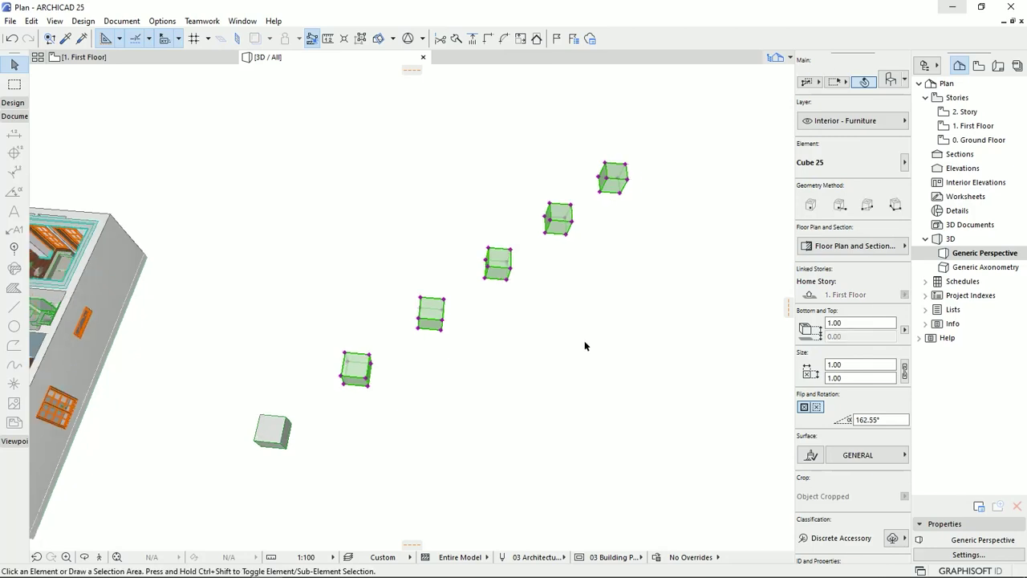
# Step: Delete the cube copies and start Multiply on the remaining cube with Drag, Spread and a spacing of 2
pyautogui.press('Delete')
pyautogui.click(280, 447)
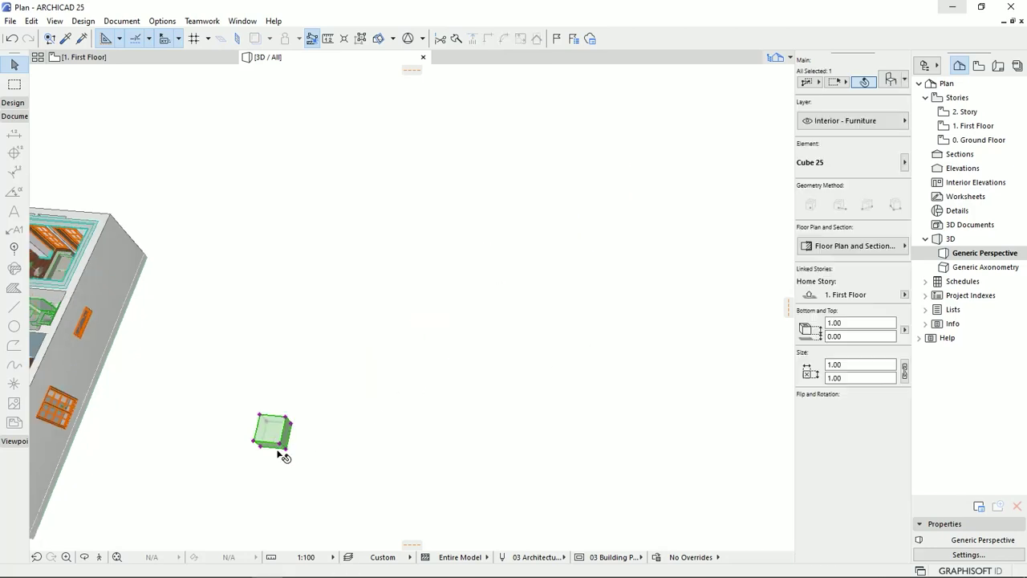
pyautogui.click(286, 448)
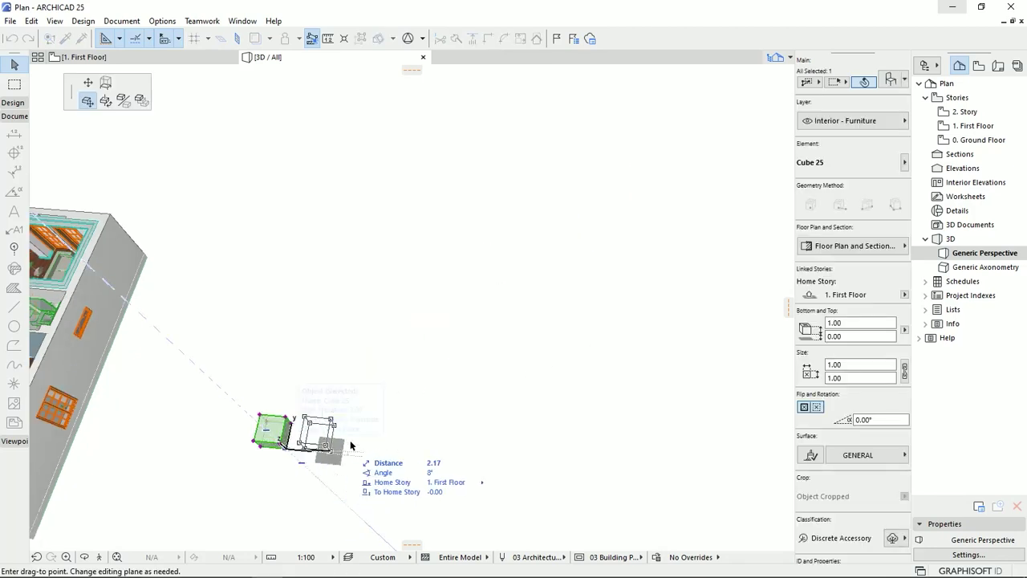
pyautogui.click(144, 103)
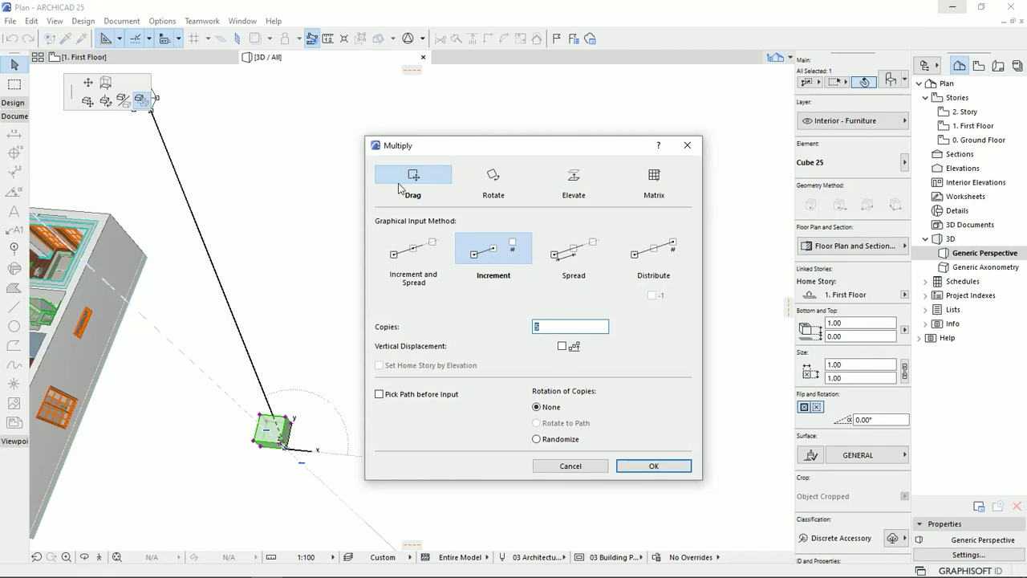
pyautogui.click(582, 252)
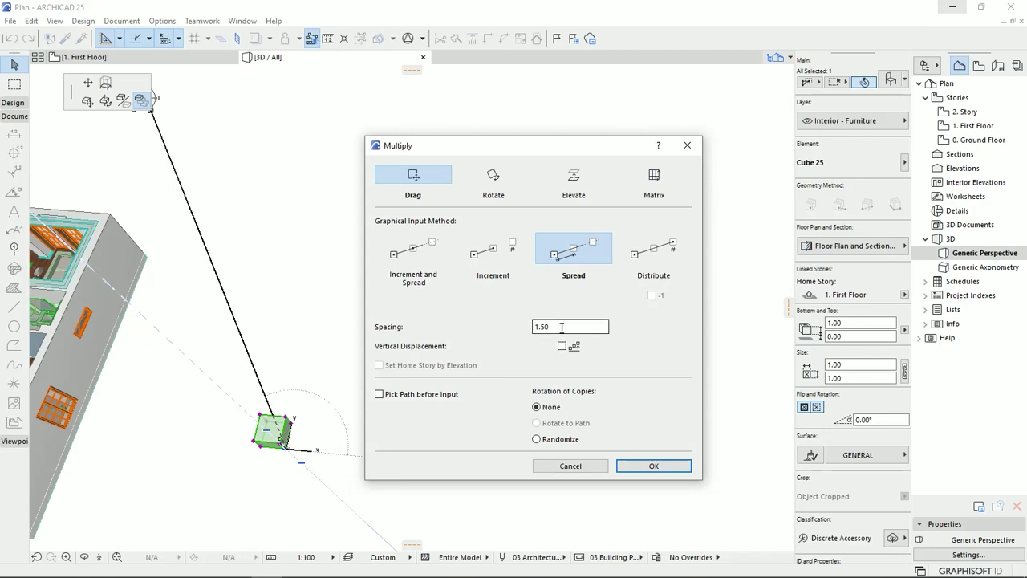
pyautogui.moveTo(553, 327); pyautogui.dragTo(525, 327)
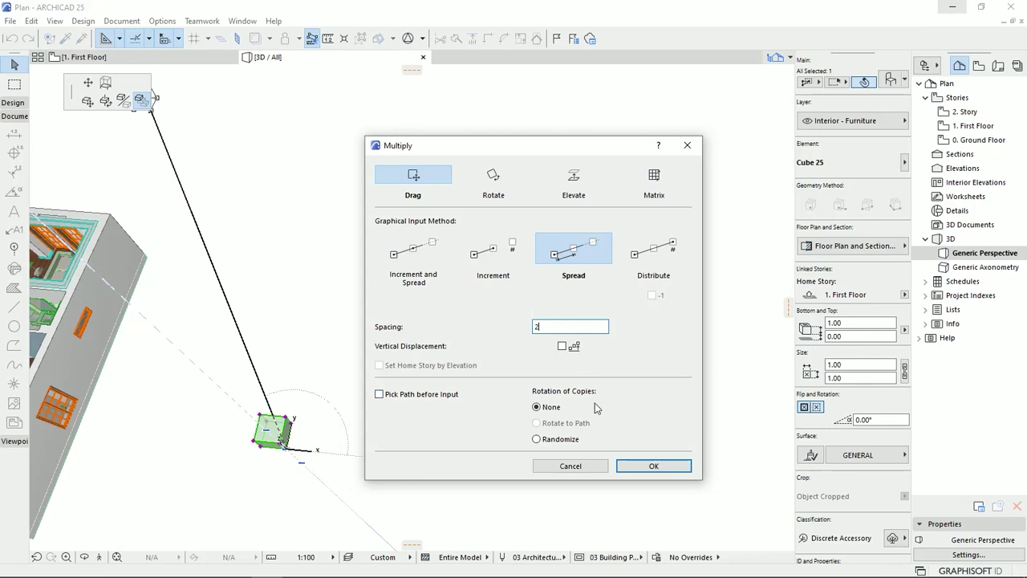
pyautogui.click(651, 466)
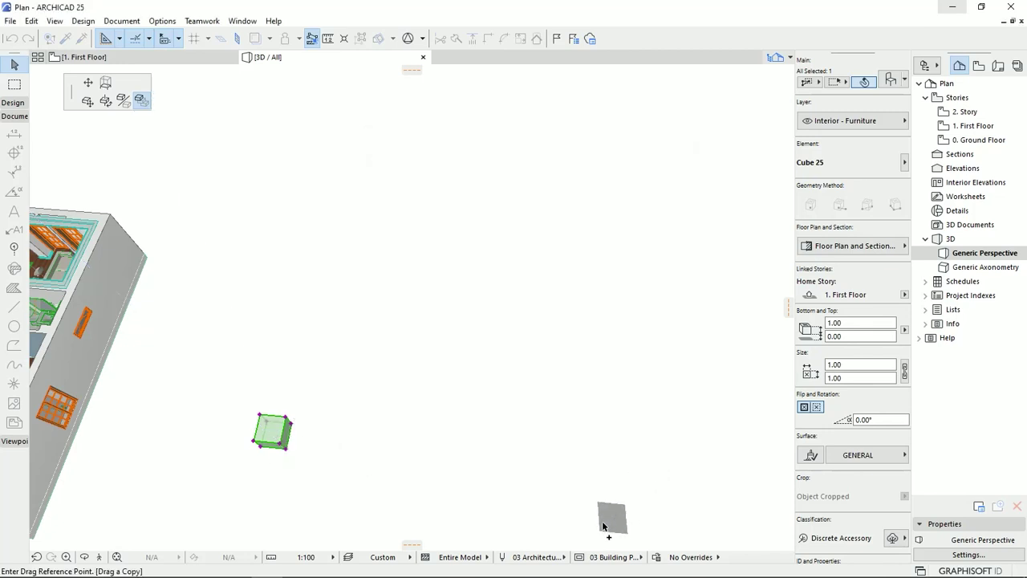
# Step: Place the spread copies in a long straight row starting from the cube's lower front corner
pyautogui.moveTo(305, 476); pyautogui.dragTo(255, 325, button='middle')
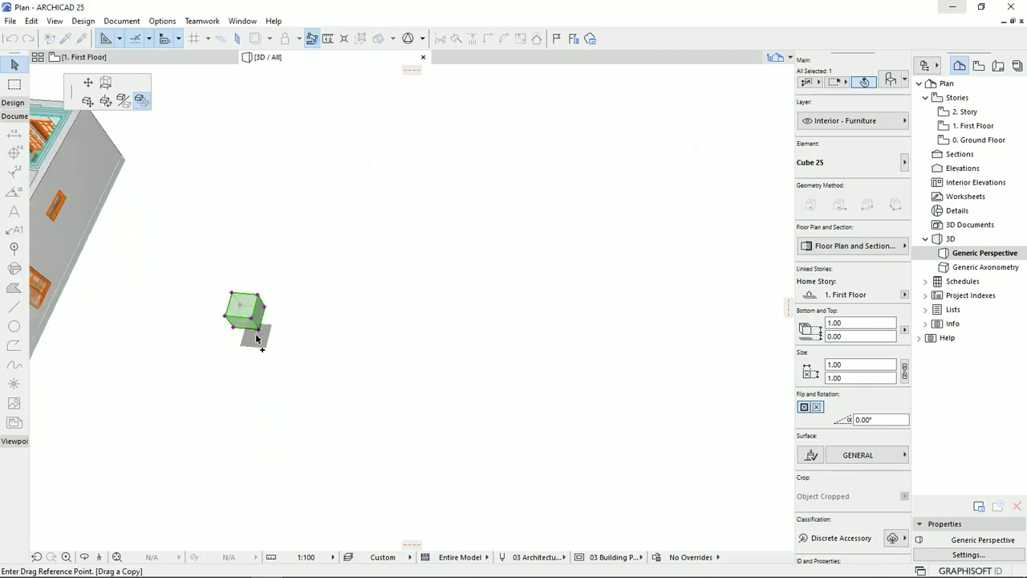
pyautogui.click(256, 326)
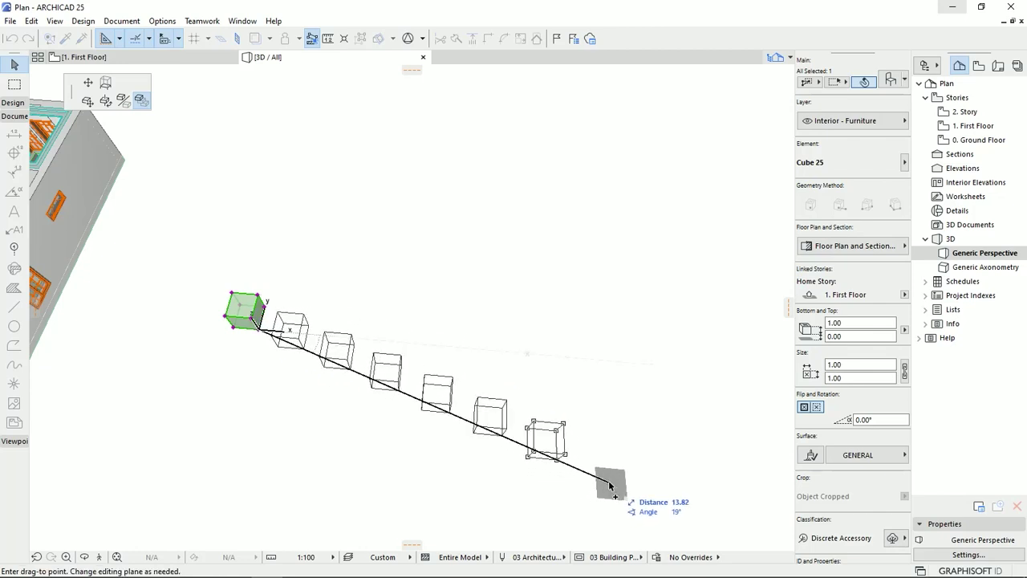
pyautogui.moveTo(606, 502); pyautogui.dragTo(494, 474, button='middle')
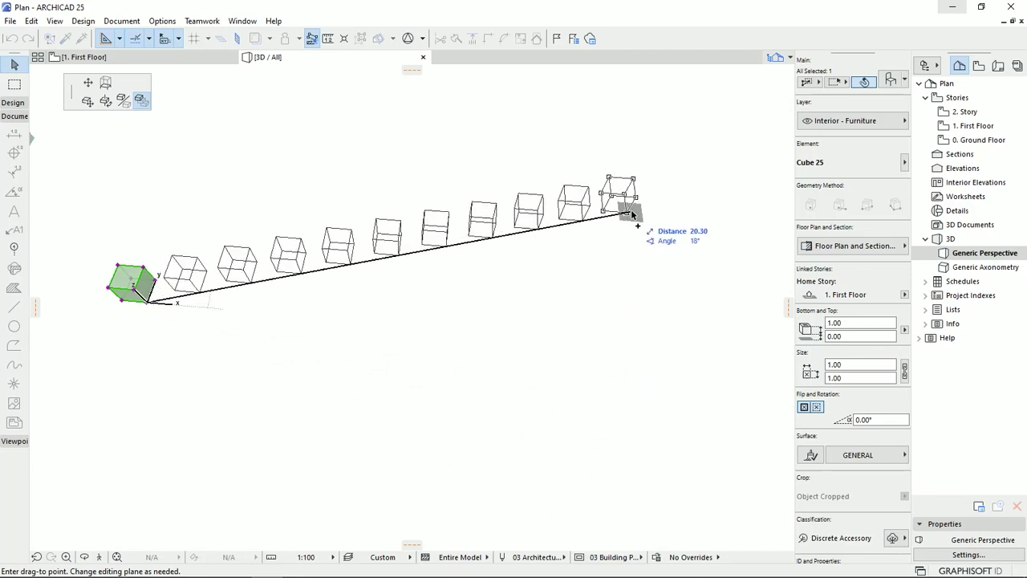
pyautogui.moveTo(718, 154); pyautogui.dragTo(641, 184, button='middle')
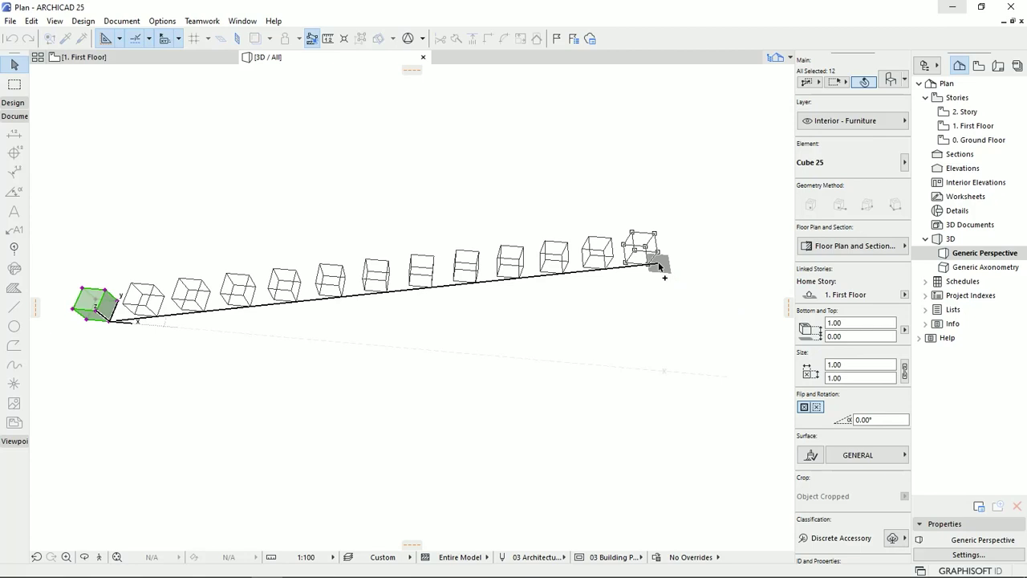
pyautogui.click(660, 266)
# Step: Delete the spread copies and pick the remaining cube by its lower front corner
pyautogui.press('Delete')
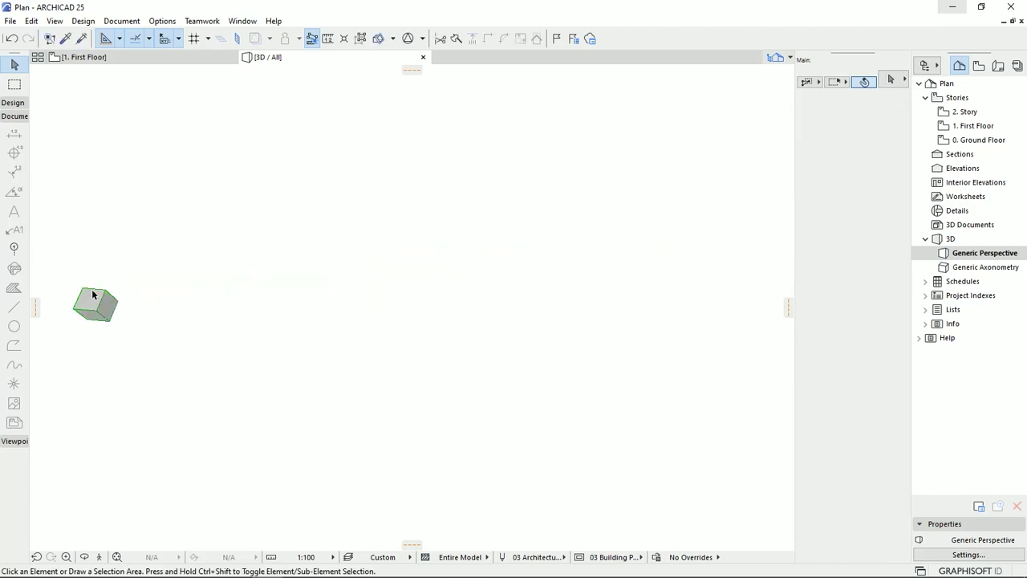
pyautogui.click(104, 314)
pyautogui.press('Escape')
pyautogui.click(108, 312)
pyautogui.click(108, 314)
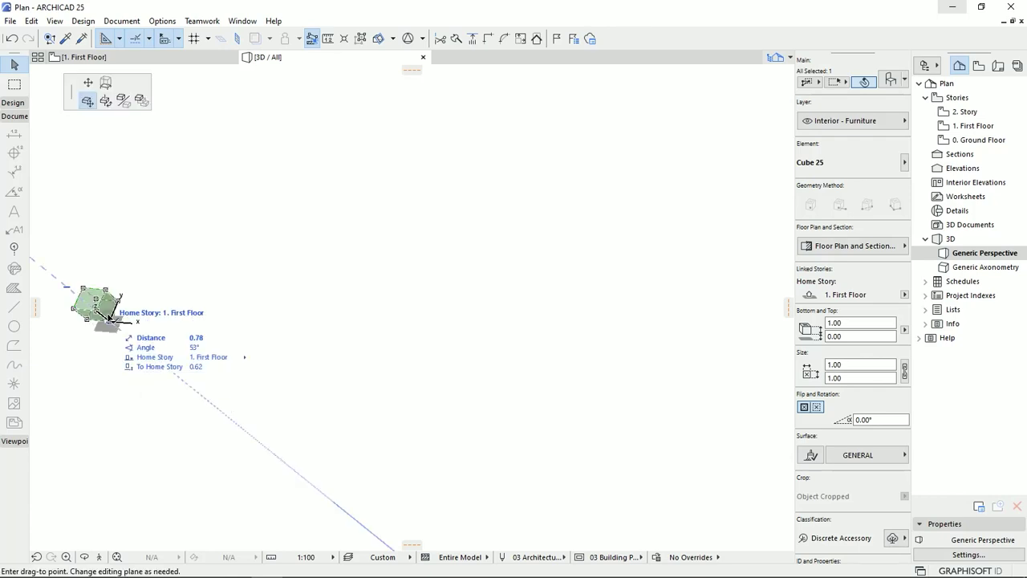
# Step: Multiply the cube from its lower front corner along the X axis with Drag, Distribute, the -1 option and 5 copies
pyautogui.click(141, 100)
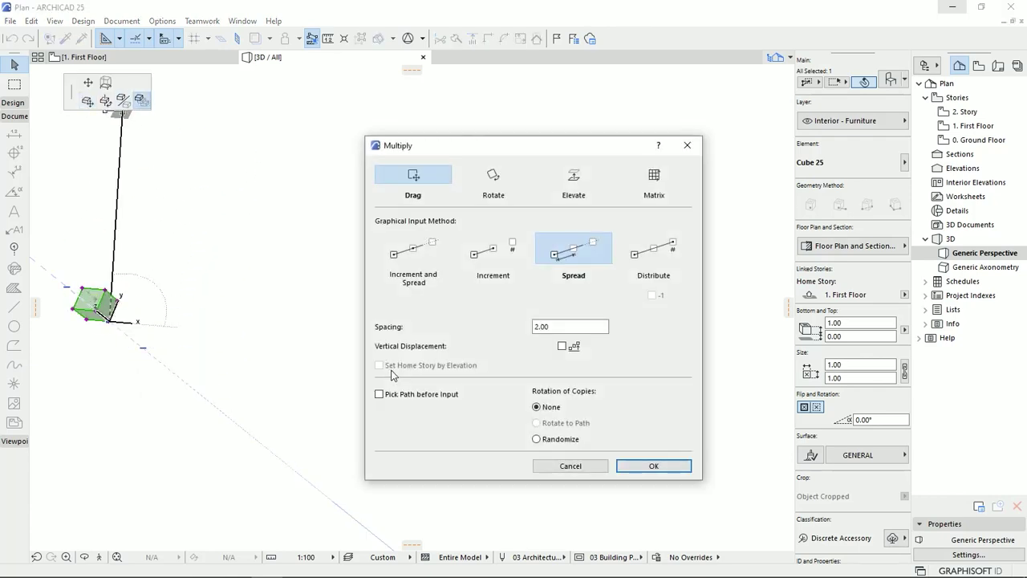
pyautogui.click(653, 251)
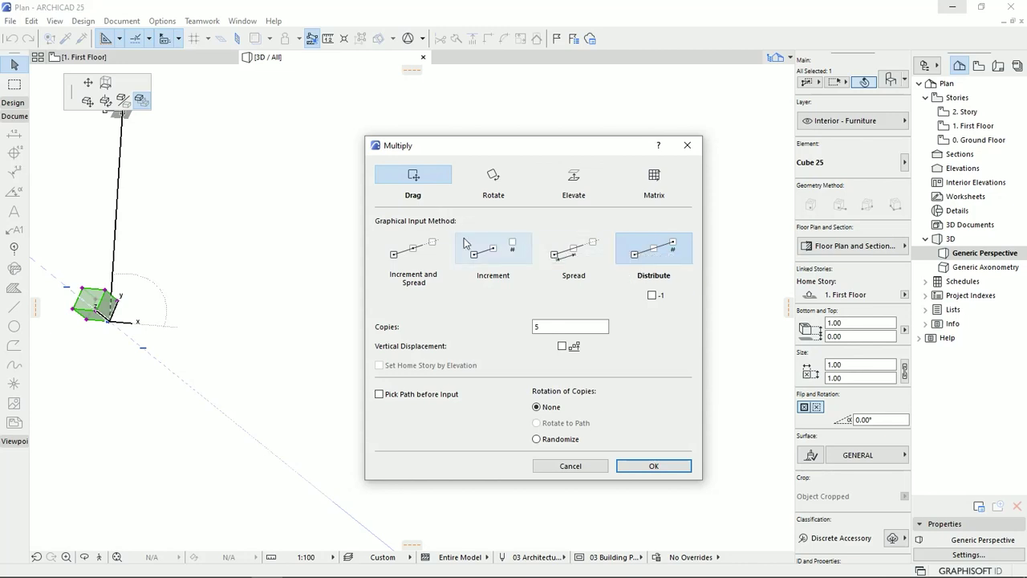
pyautogui.click(652, 297)
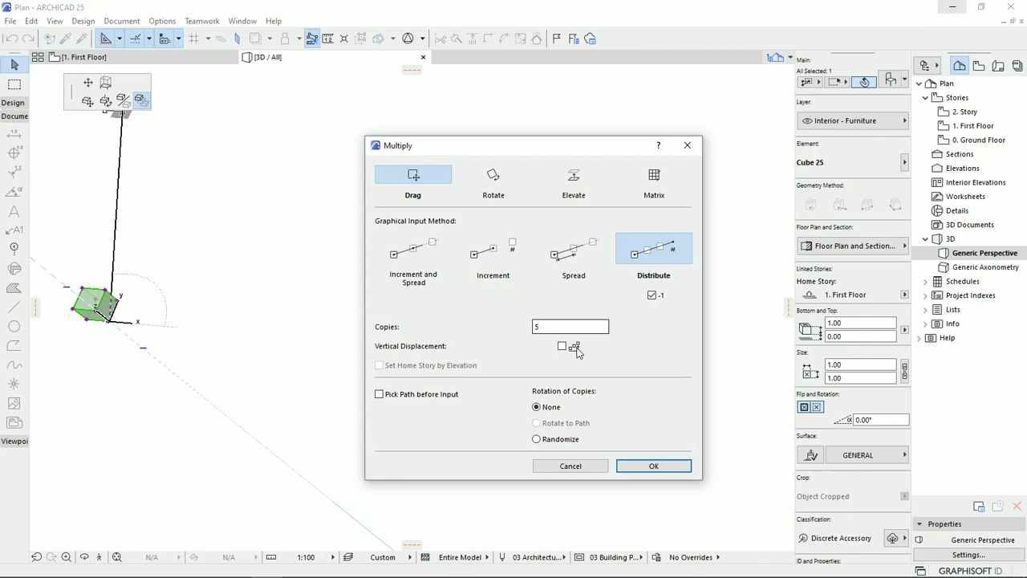
pyautogui.click(653, 466)
pyautogui.click(112, 324)
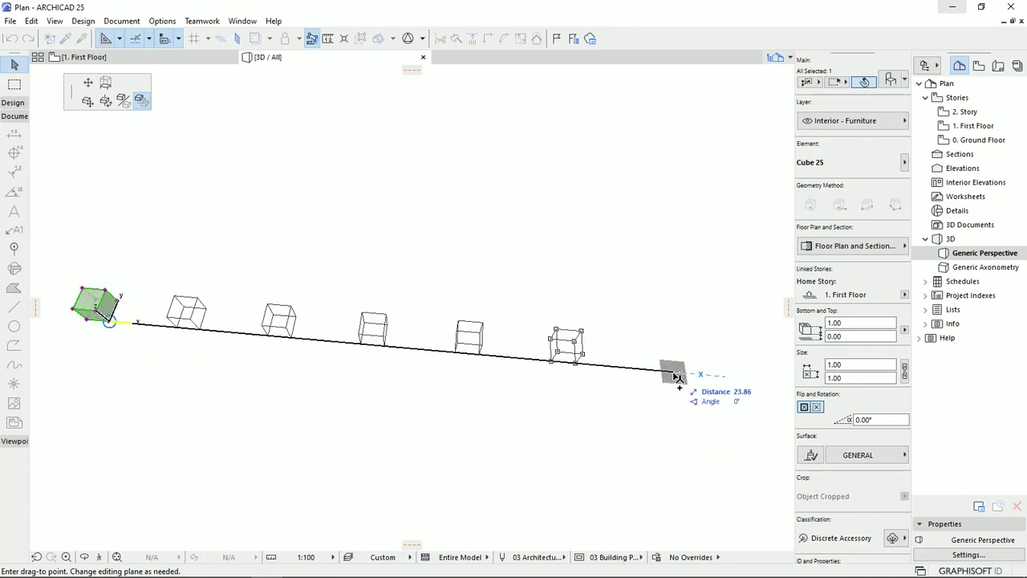
pyautogui.click(744, 379)
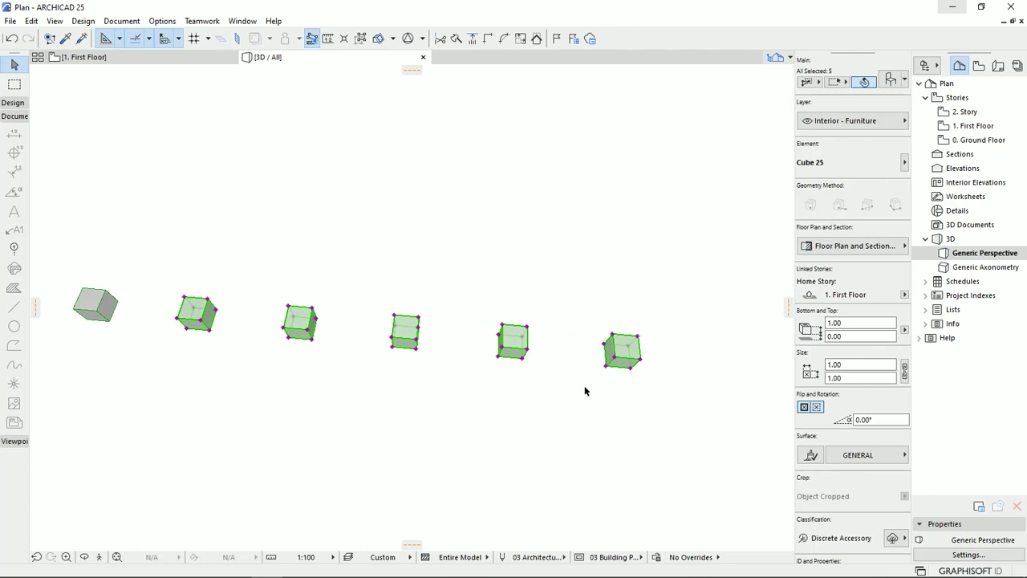
# Step: Delete the distributed cube copies and place two vertical columns far apart, one of them near the cube
pyautogui.press('Delete')
pyautogui.moveTo(248, 405); pyautogui.dragTo(264, 332, button='middle')
pyautogui.click(13, 103)
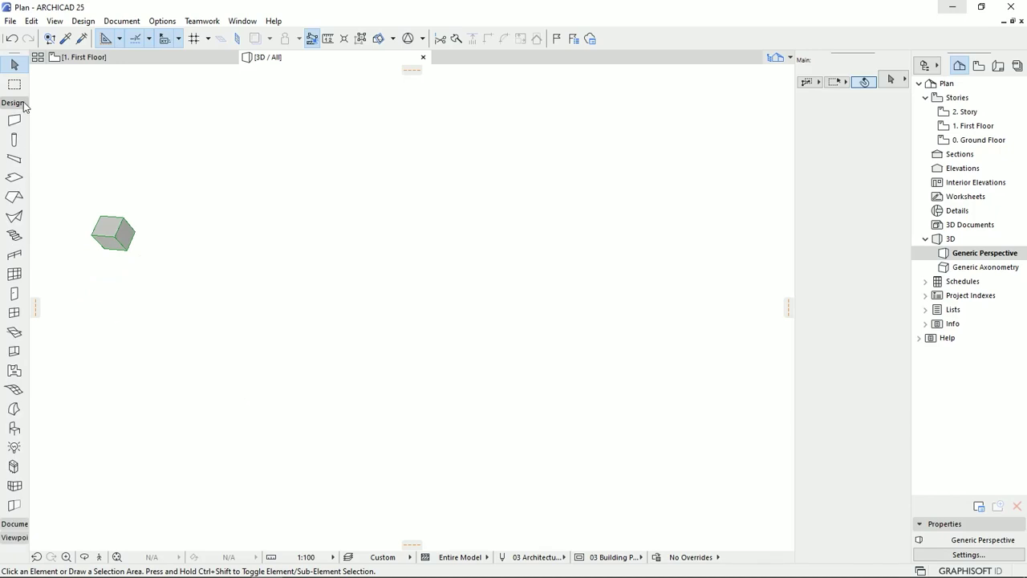
pyautogui.click(14, 142)
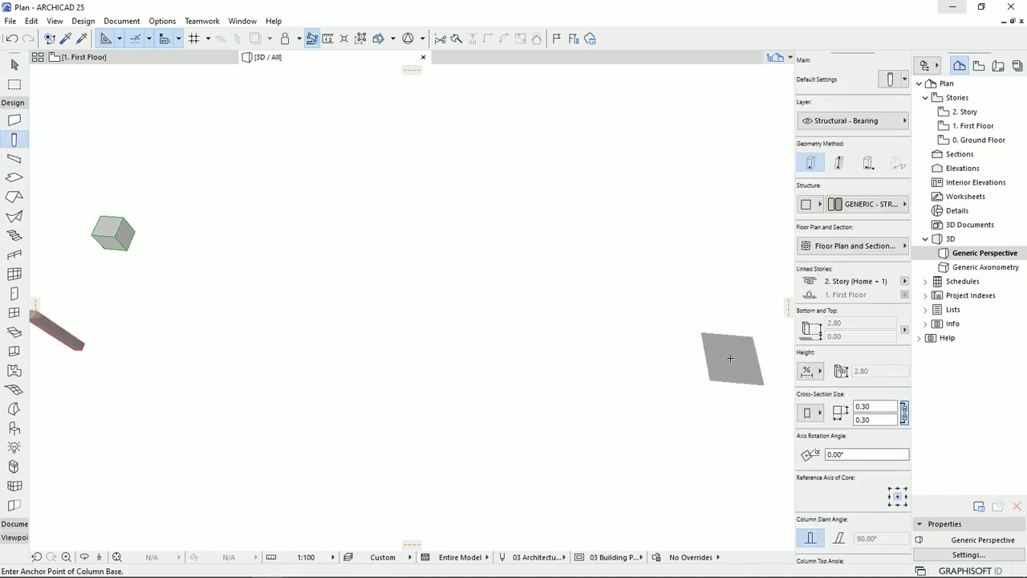
pyautogui.keyDown('shift'); pyautogui.moveTo(670, 416); pyautogui.dragTo(561, 345, button='middle'); pyautogui.keyUp('shift')
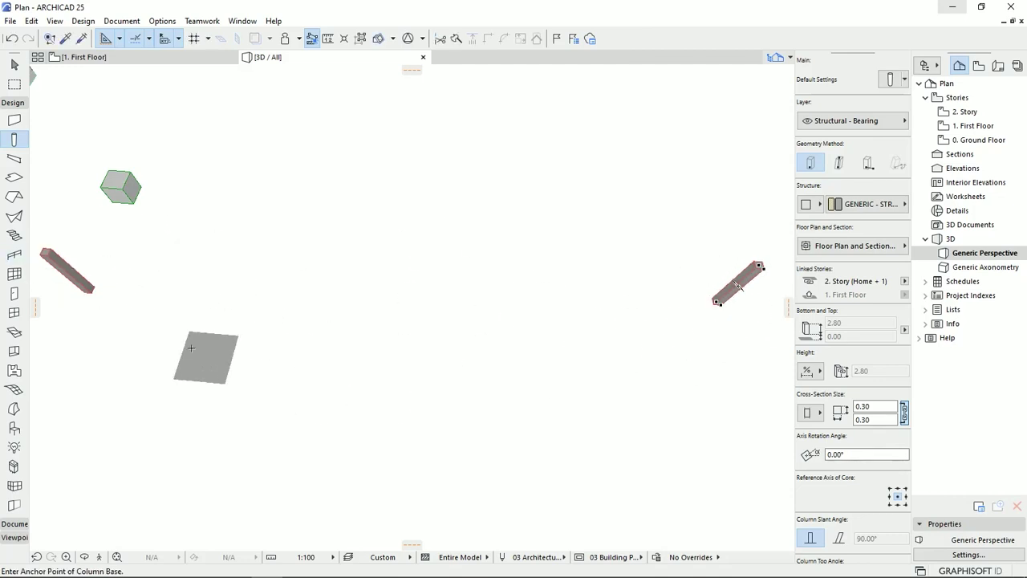
# Step: Multiply the column near the cube with Drag, Distribute, the -1 option and 5 copies, ending at the matching base point of the far column
pyautogui.click(14, 65)
pyautogui.click(93, 289)
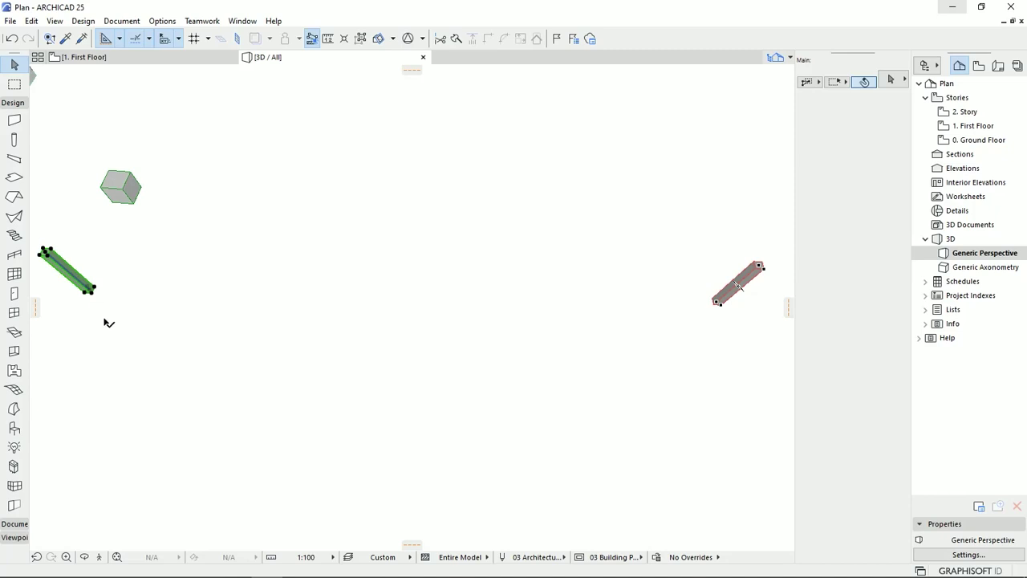
pyautogui.click(92, 292)
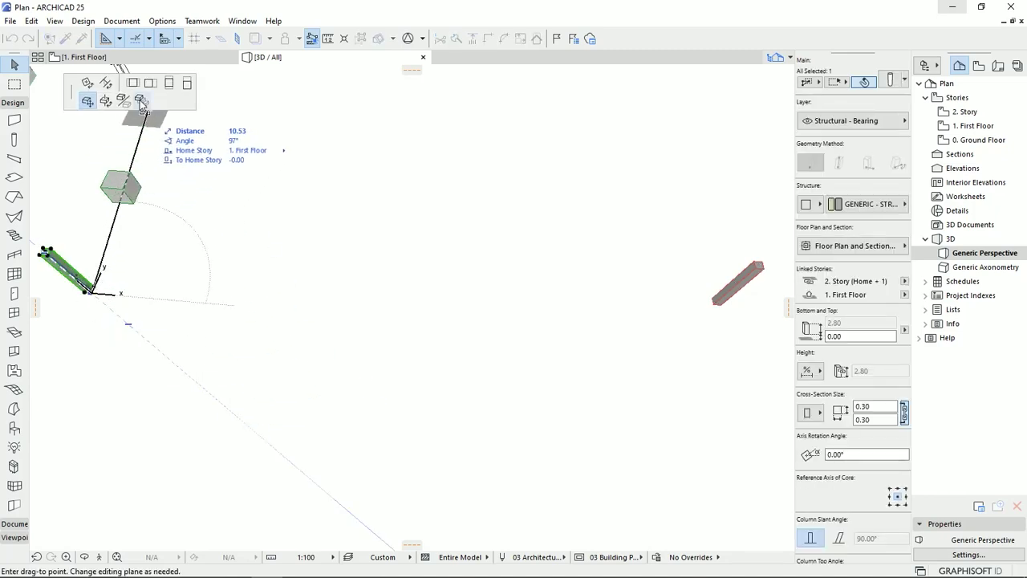
pyautogui.click(141, 101)
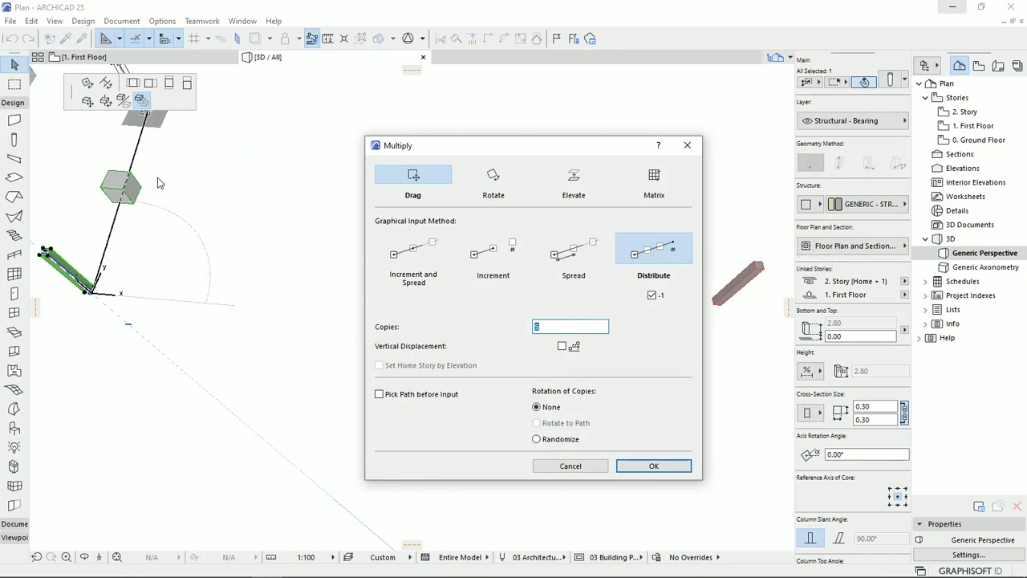
pyautogui.click(652, 466)
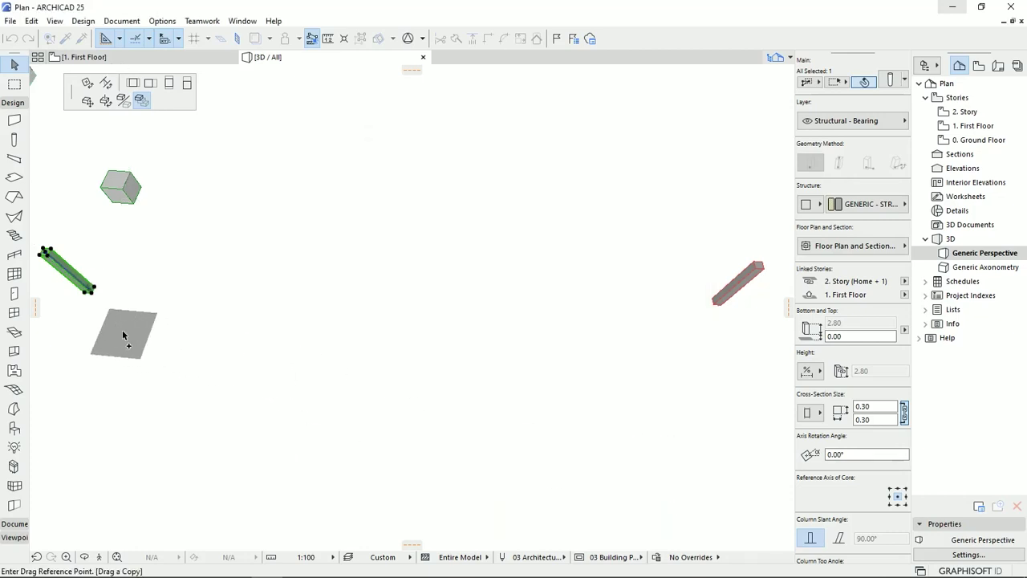
pyautogui.click(93, 294)
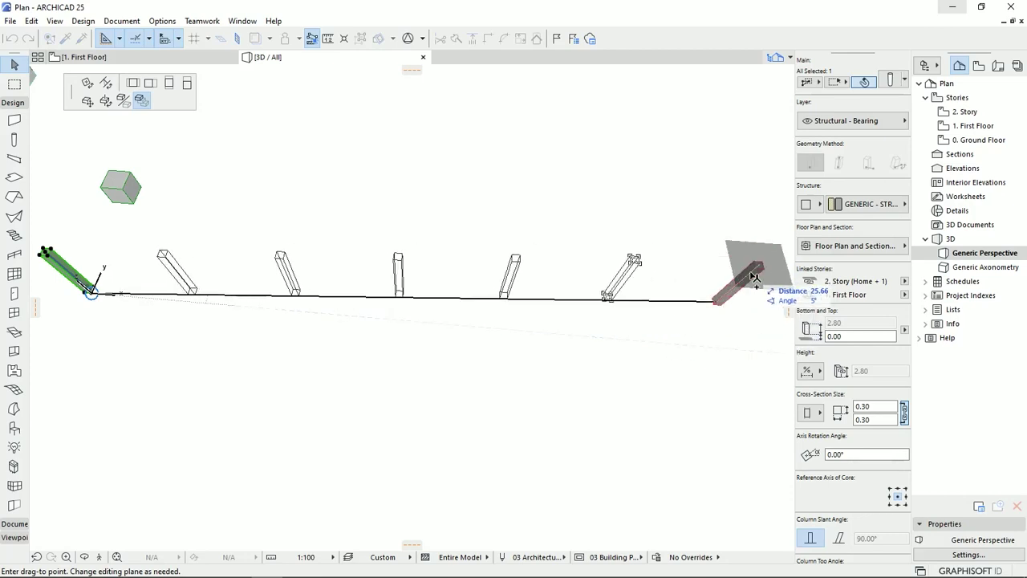
pyautogui.click(725, 313)
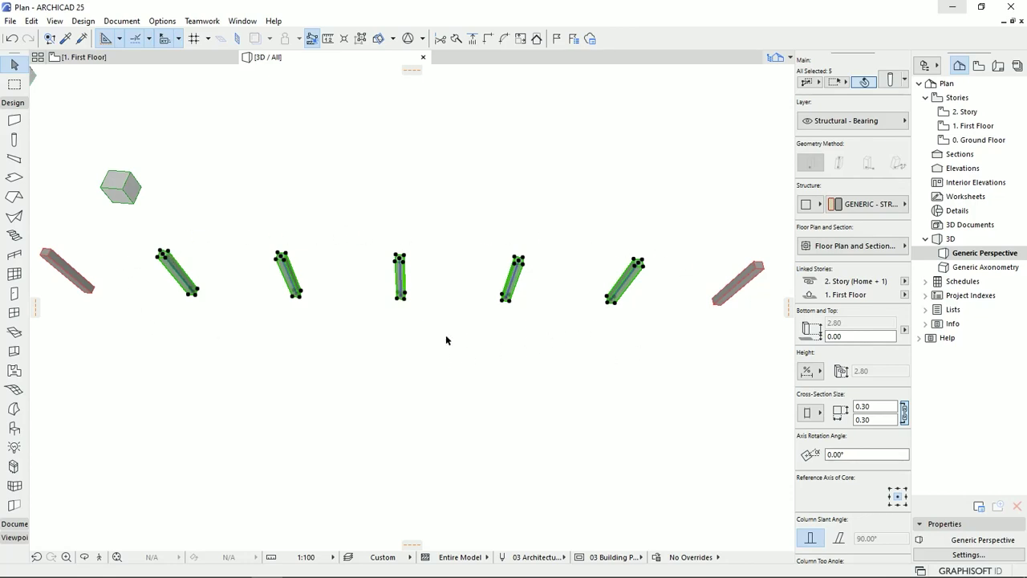
# Step: Add the two original end columns to the selected copies and delete all the columns
pyautogui.keyDown('shift'); pyautogui.moveTo(445, 340); pyautogui.dragTo(422, 356, button='middle'); pyautogui.keyUp('shift')
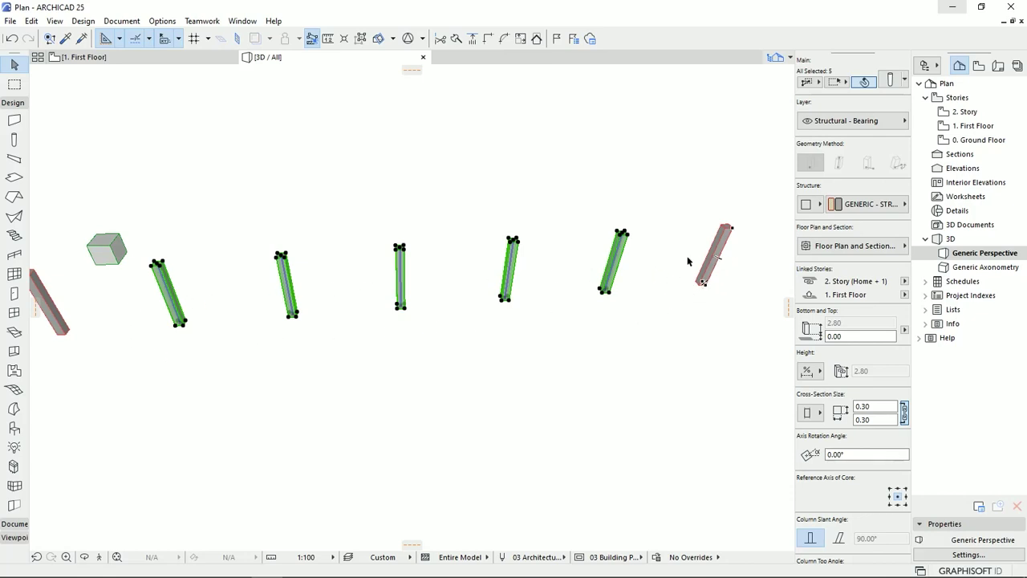
pyautogui.keyDown('shift'); pyautogui.click(80, 332); pyautogui.keyUp('shift')
pyautogui.keyDown('shift'); pyautogui.click(715, 267); pyautogui.keyUp('shift')
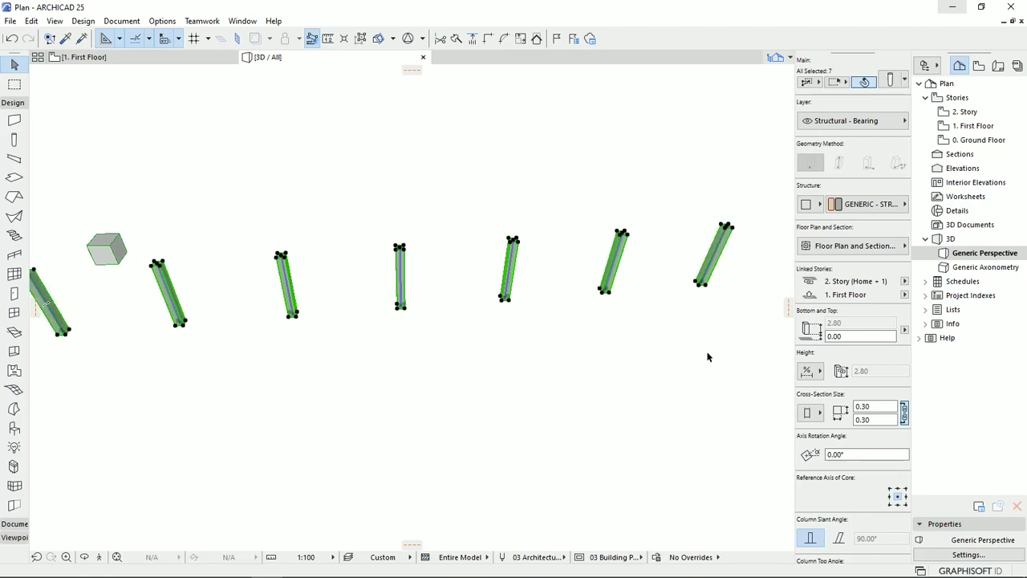
pyautogui.press('Delete')
# Step: Set up Multiply for the cube from its lower front corner with Rotate, Distribute, the -1 option and 8 copies
pyautogui.keyDown('shift'); pyautogui.moveTo(114, 214); pyautogui.dragTo(179, 349, button='middle'); pyautogui.keyUp('shift')
pyautogui.click(175, 342)
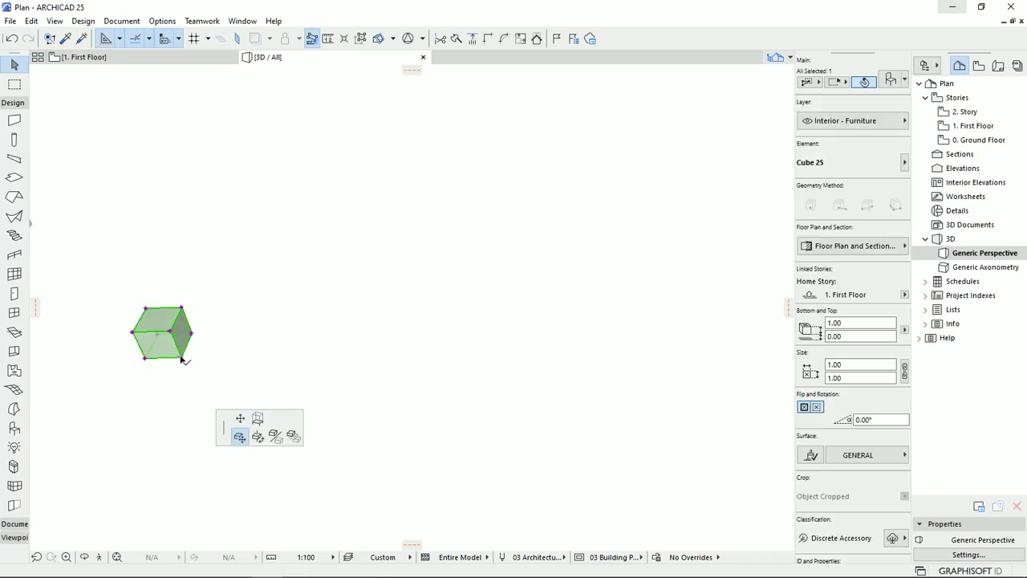
pyautogui.click(182, 358)
pyautogui.click(141, 100)
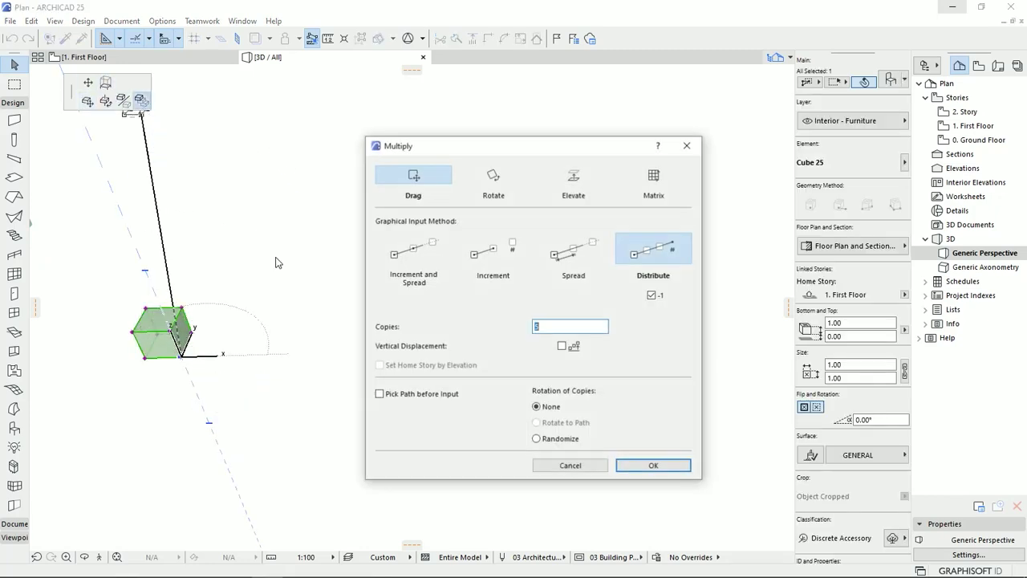
pyautogui.click(495, 188)
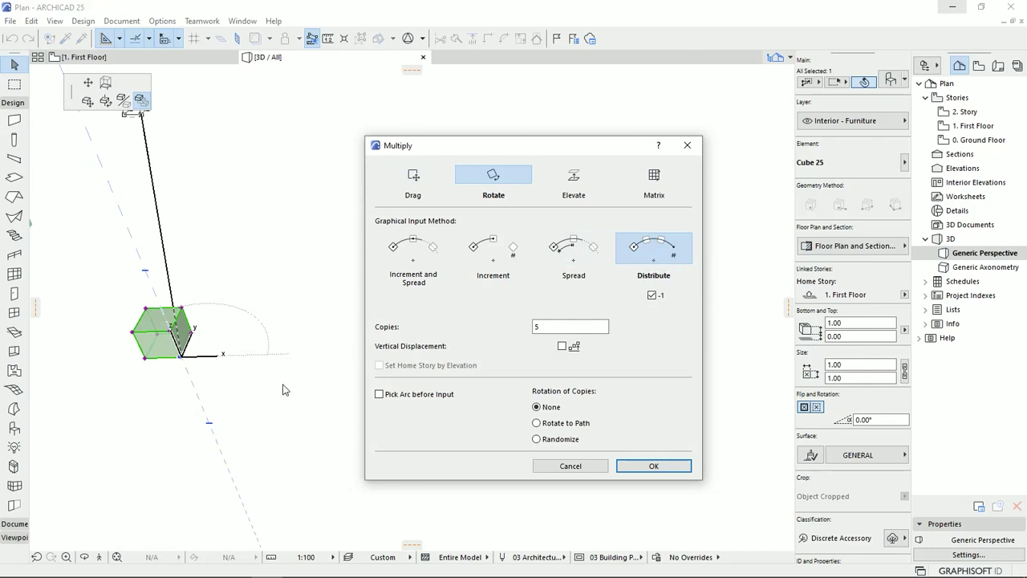
pyautogui.click(539, 327)
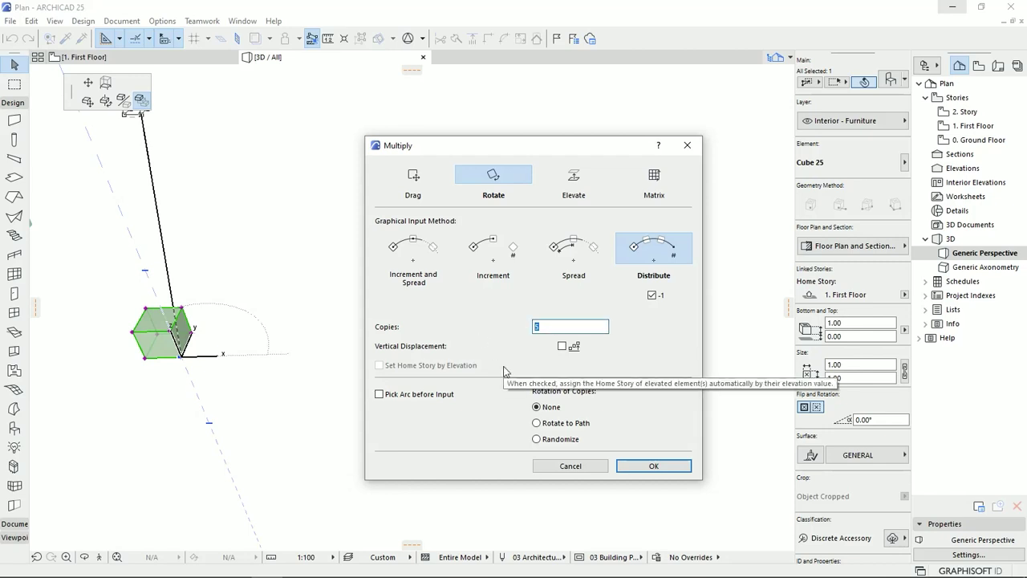
pyautogui.write('8')
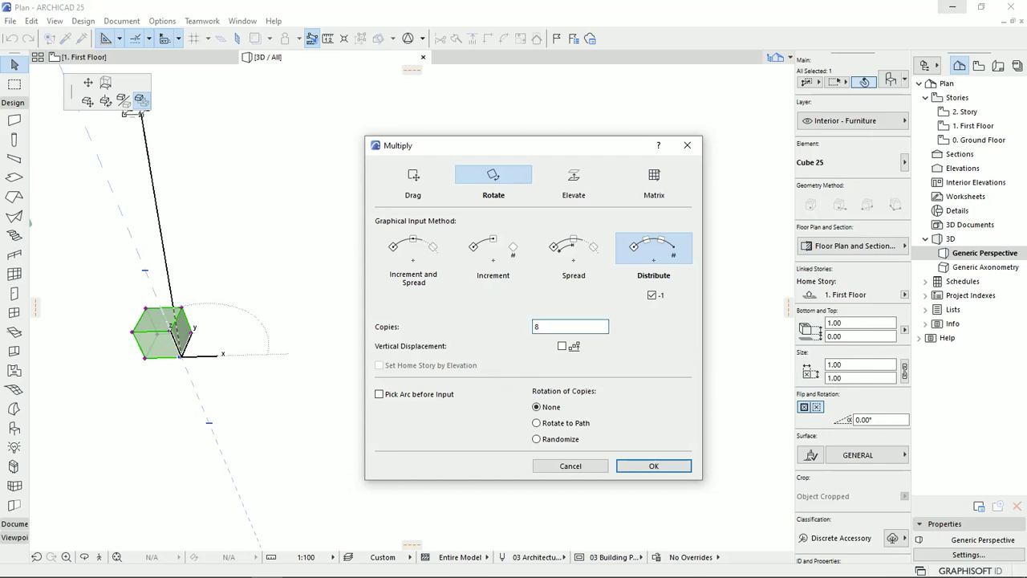
pyautogui.click(657, 467)
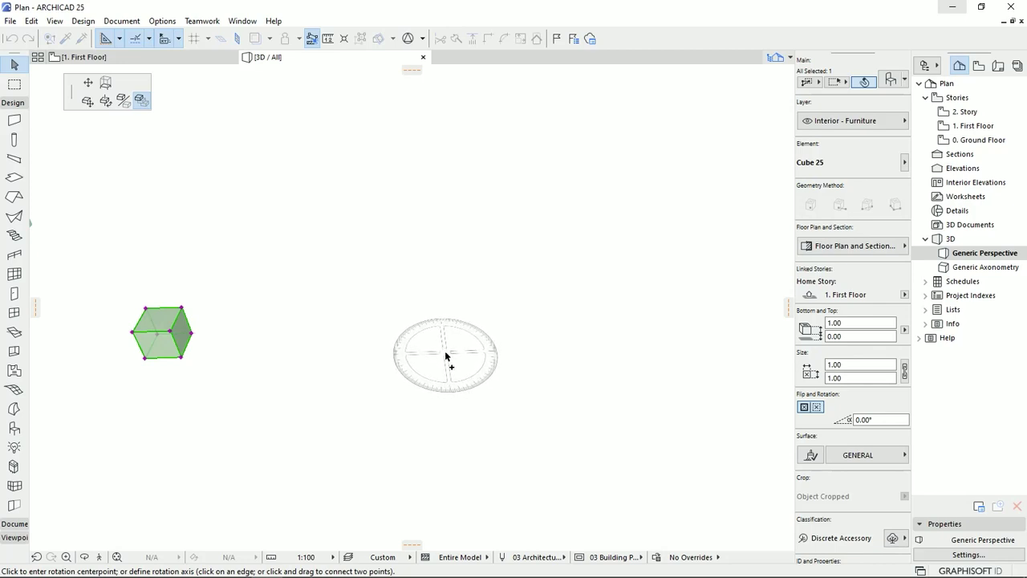
# Step: Distribute the cube copies around a full circle centred on a point beside the cube, using its lower front corner as reference
pyautogui.click(446, 351)
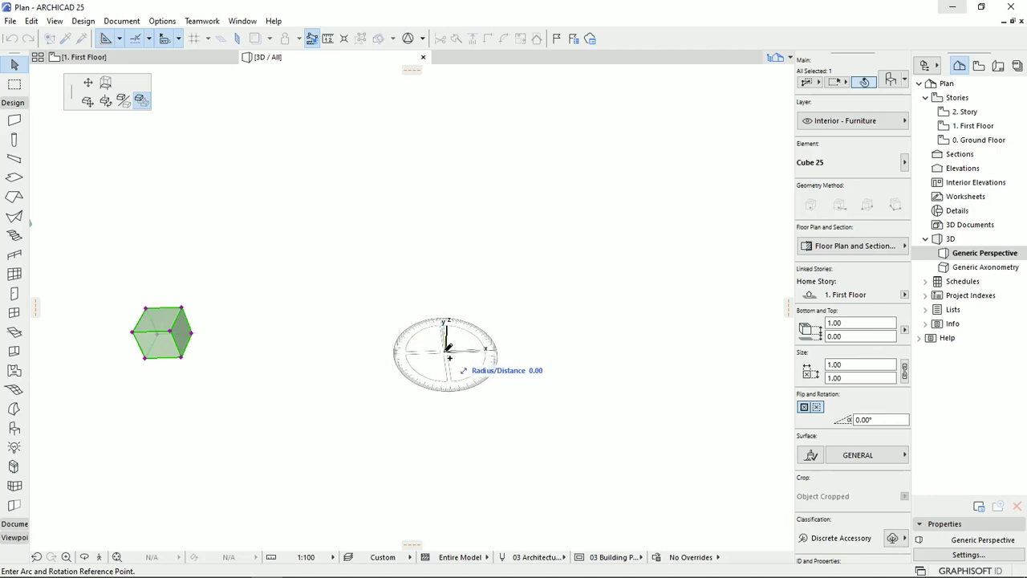
pyautogui.click(184, 357)
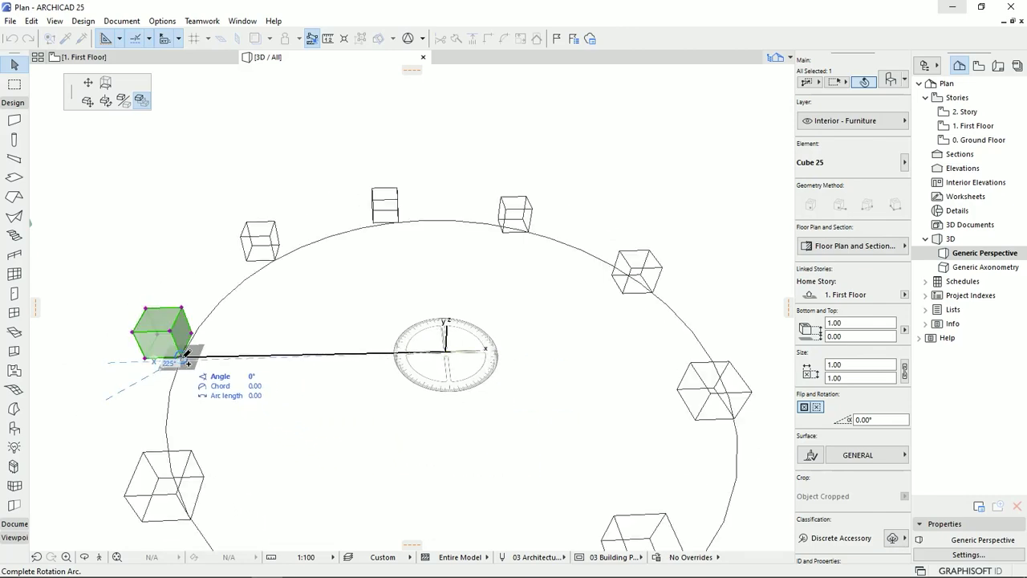
pyautogui.click(185, 354)
pyautogui.keyDown('shift'); pyautogui.moveTo(427, 370); pyautogui.dragTo(452, 220, button='middle'); pyautogui.keyUp('shift')
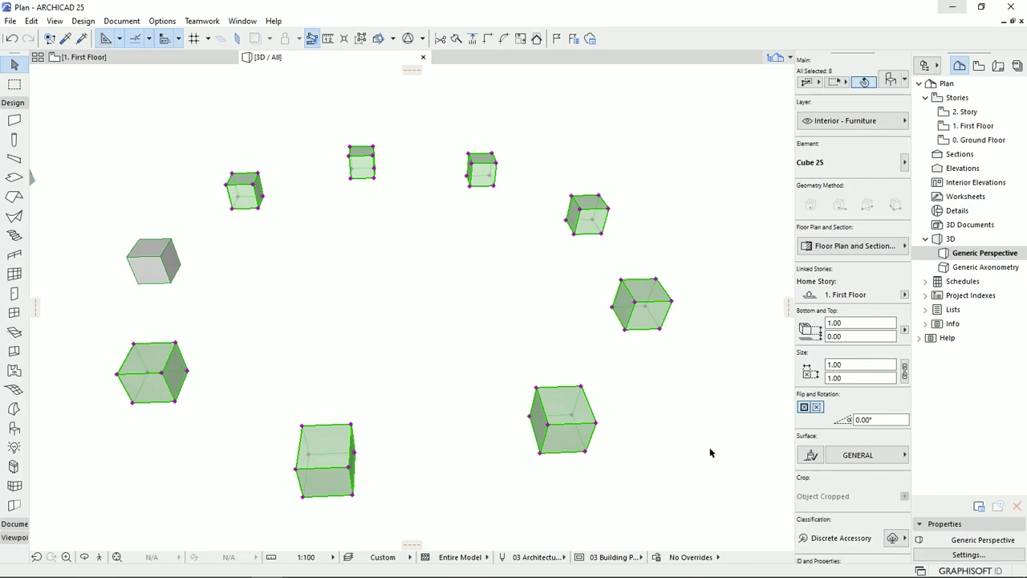
# Step: Delete the rotated copies and set up Multiply for the cube with Matrix, Increment and Spread, and vertical displacement for both inputs
pyautogui.press('Delete')
pyautogui.click(147, 263)
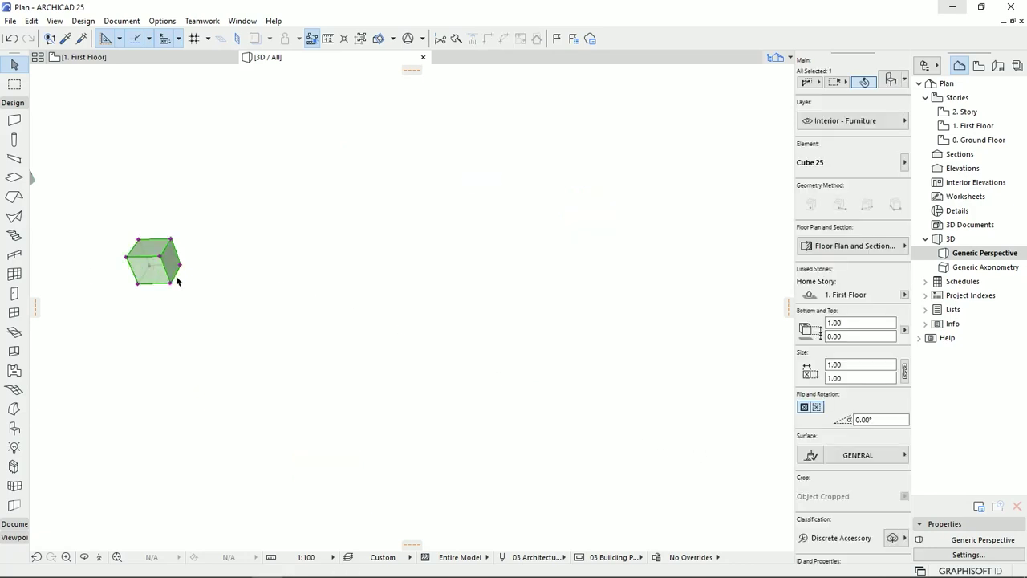
pyautogui.click(169, 283)
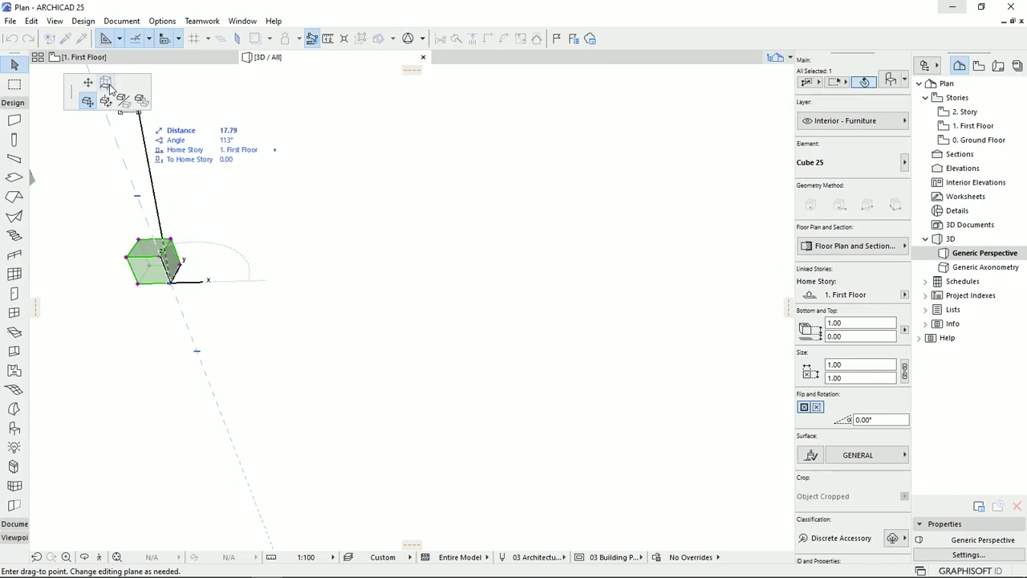
pyautogui.click(140, 100)
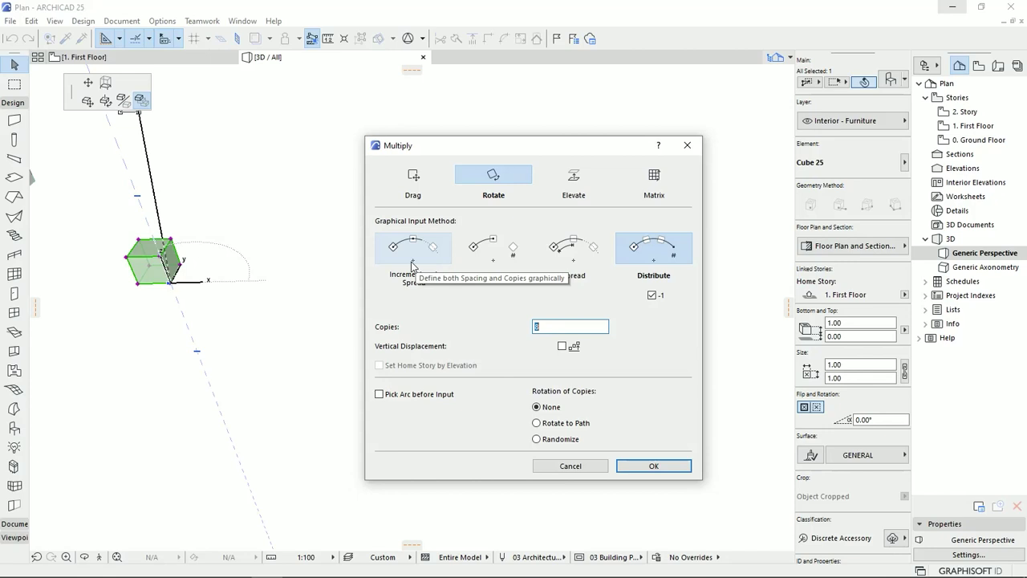
pyautogui.click(585, 385)
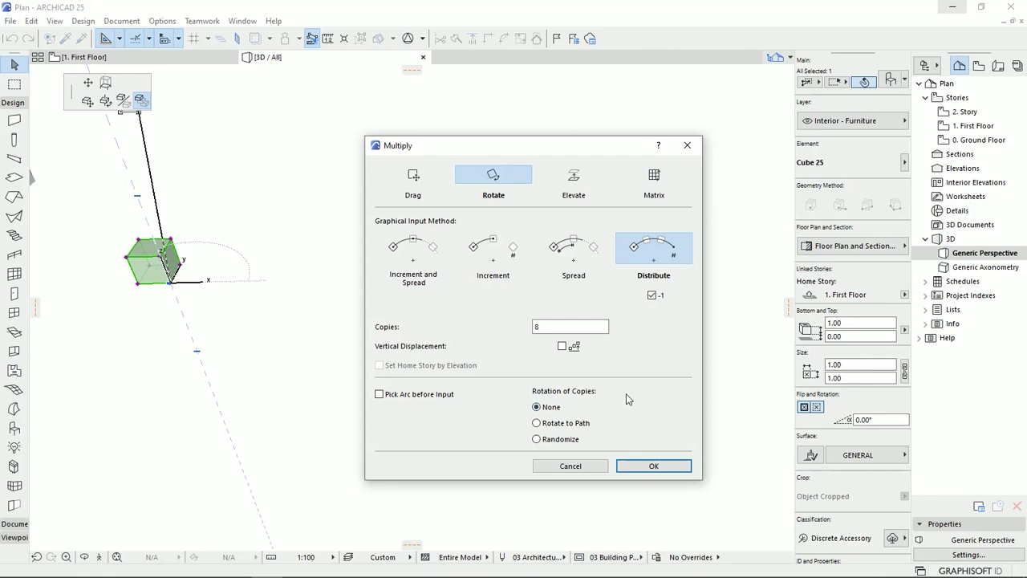
pyautogui.click(579, 179)
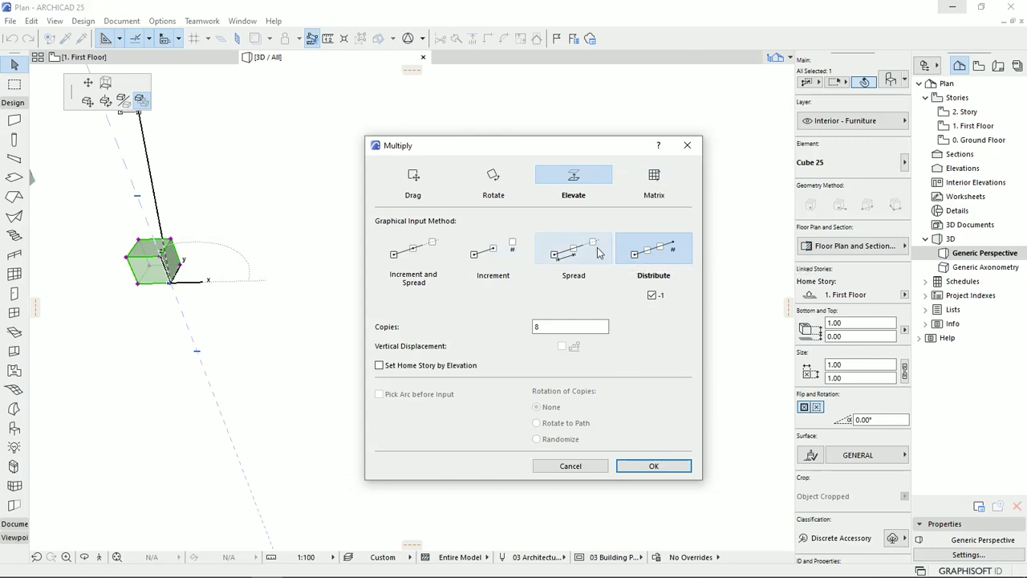
pyautogui.click(655, 183)
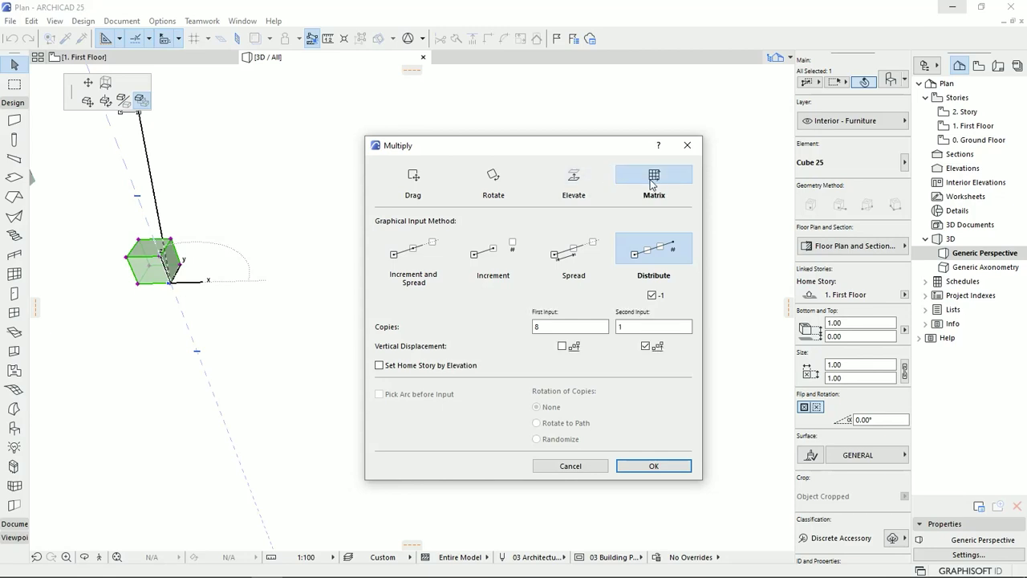
pyautogui.click(407, 263)
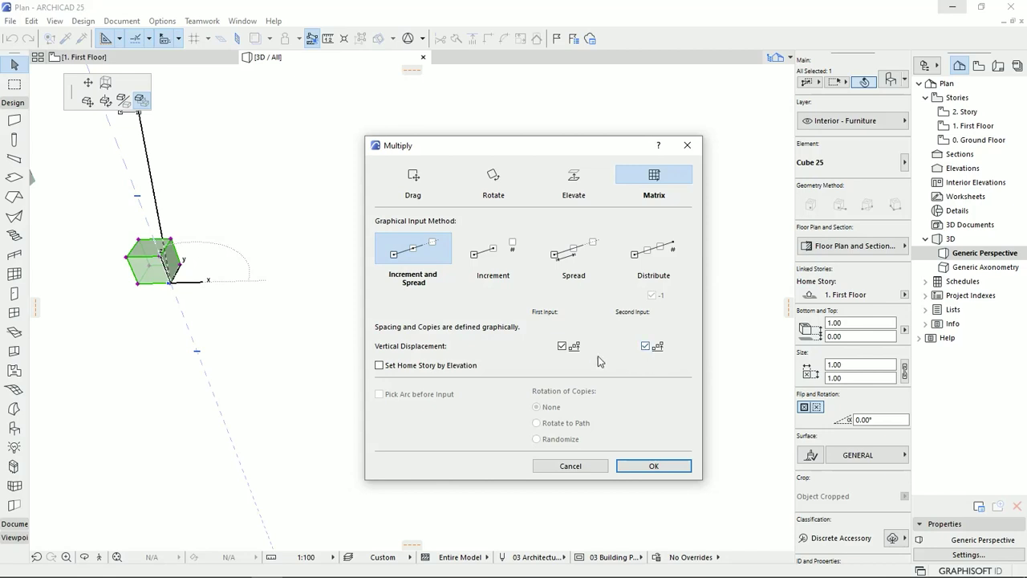
pyautogui.click(654, 466)
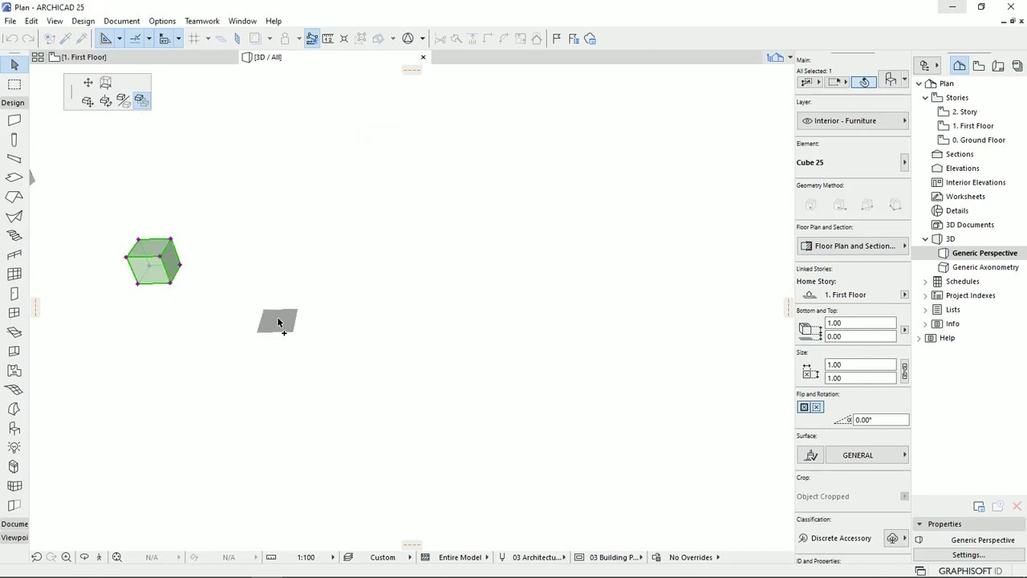
# Step: Define the first matrix direction along the X axis from the cube's lower front corner: spacing 2, length about 10.4, elevation 2
pyautogui.moveTo(213, 279); pyautogui.dragTo(298, 355, button='middle')
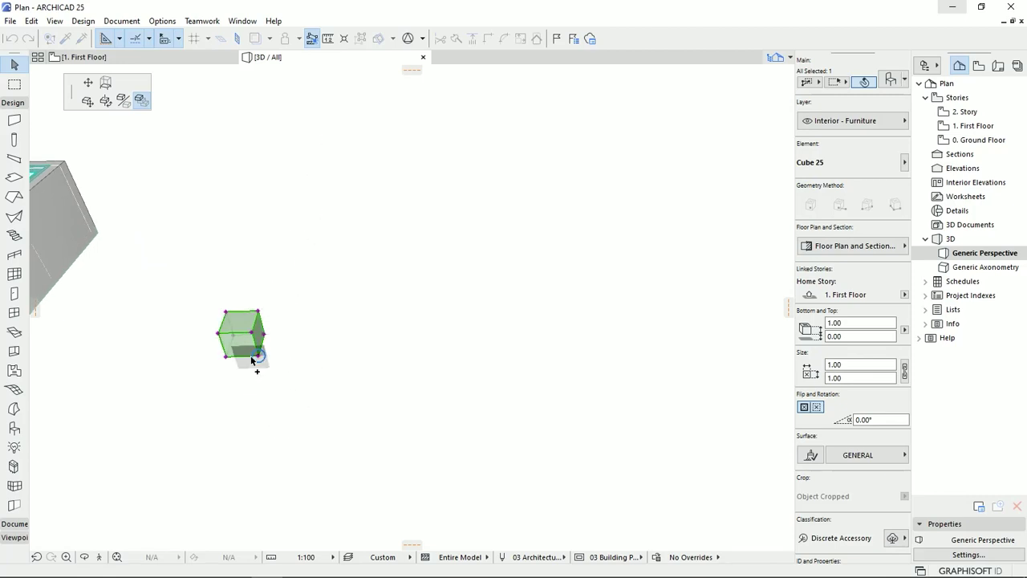
pyautogui.click(258, 358)
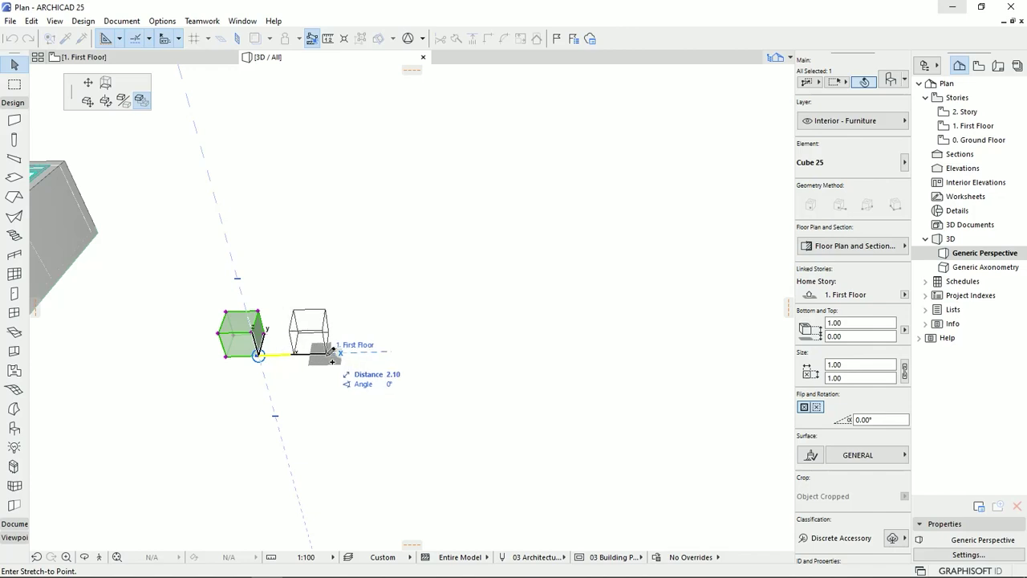
pyautogui.write('2')
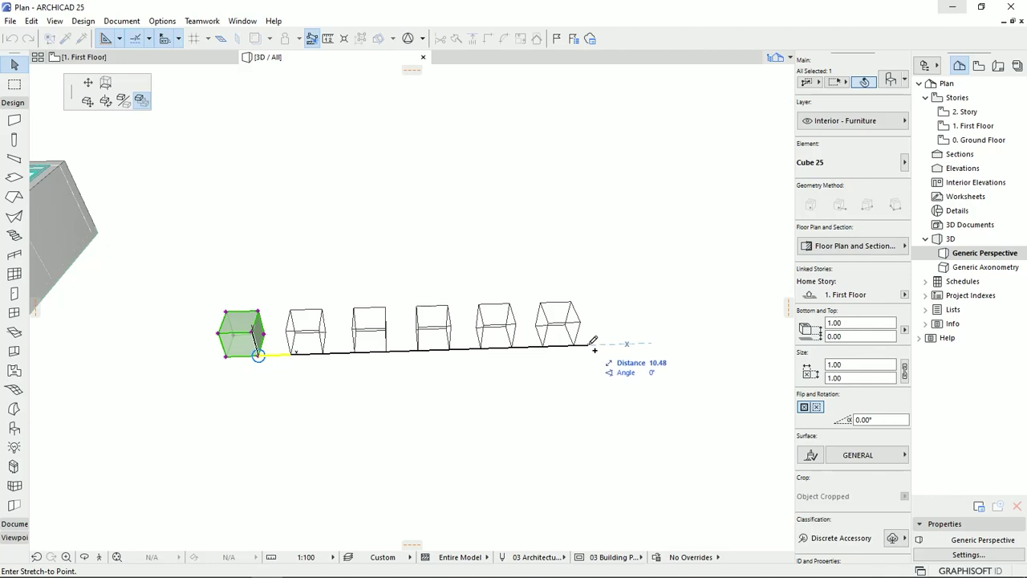
pyautogui.click(591, 346)
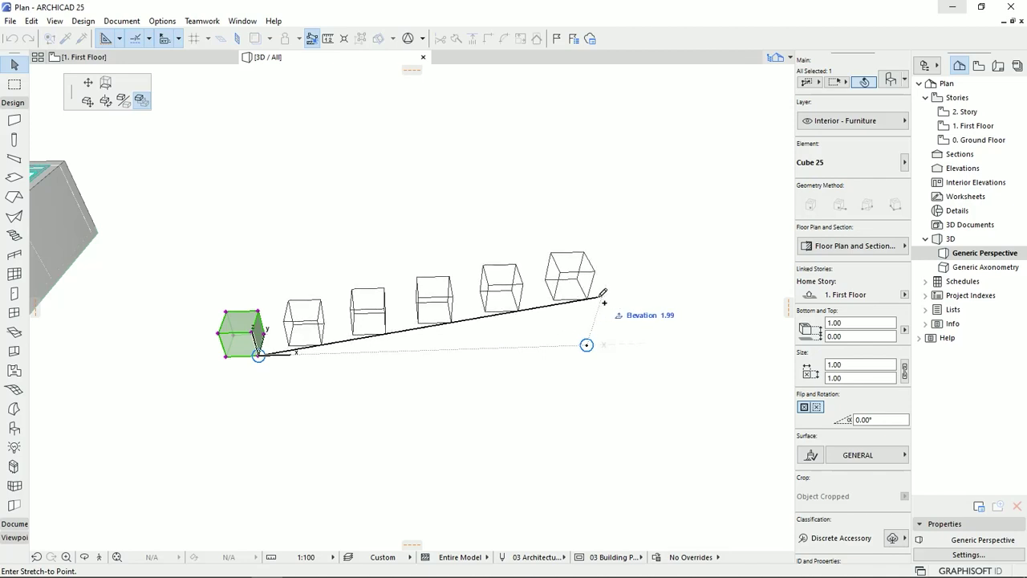
pyautogui.write('2')
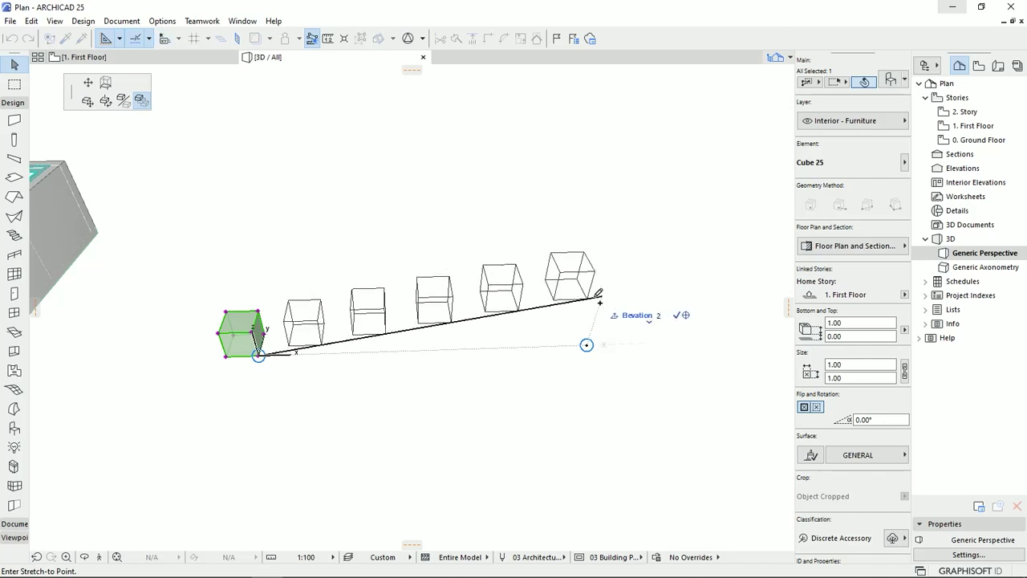
pyautogui.press('Return')
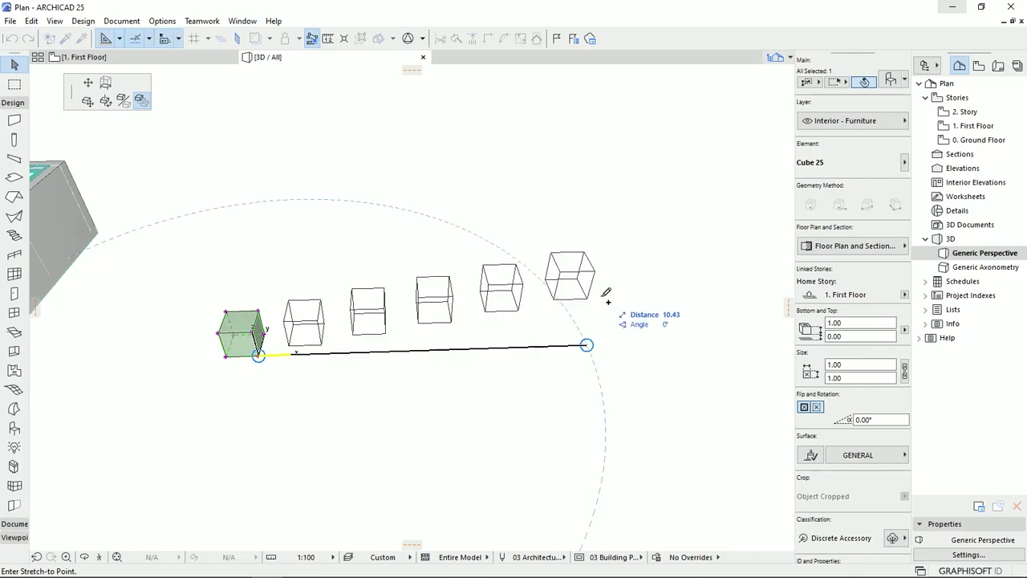
pyautogui.click(586, 345)
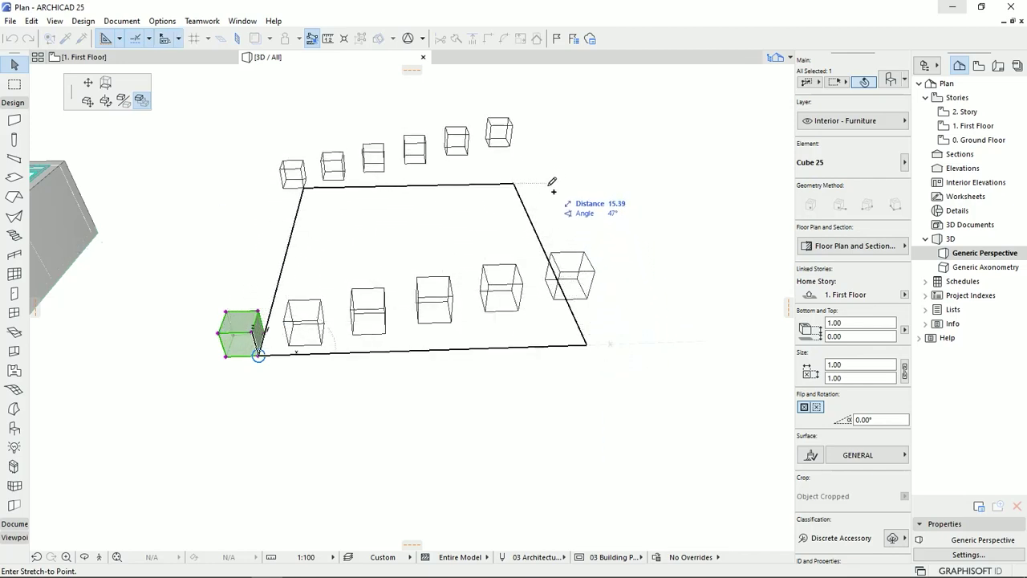
# Step: Define the second matrix direction with a distance of 11, extend the rows about 9.4 at 90°, and set the elevation to 4
pyautogui.scroll(2, 569, 294)
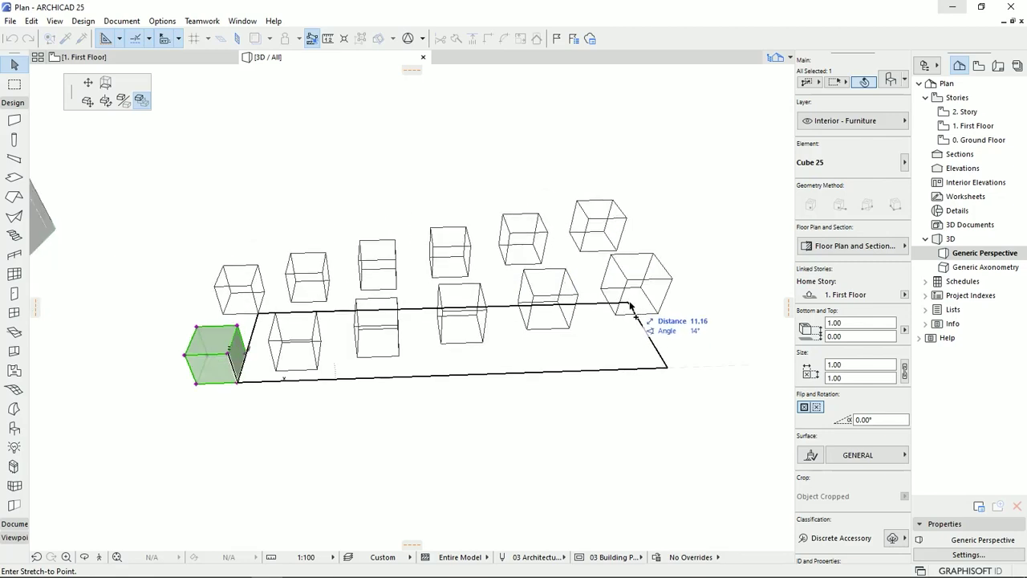
pyautogui.write('11')
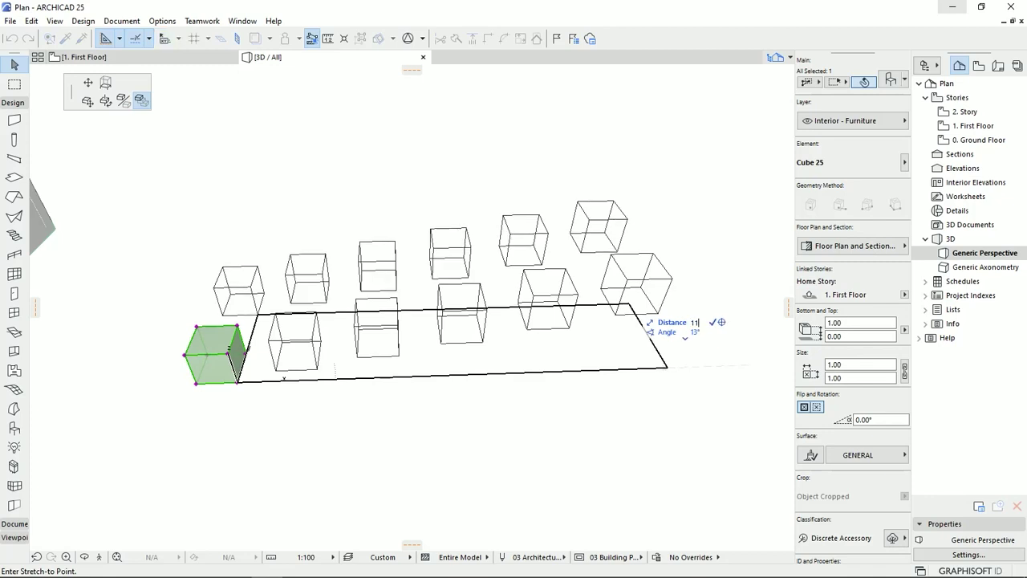
pyautogui.press('Return')
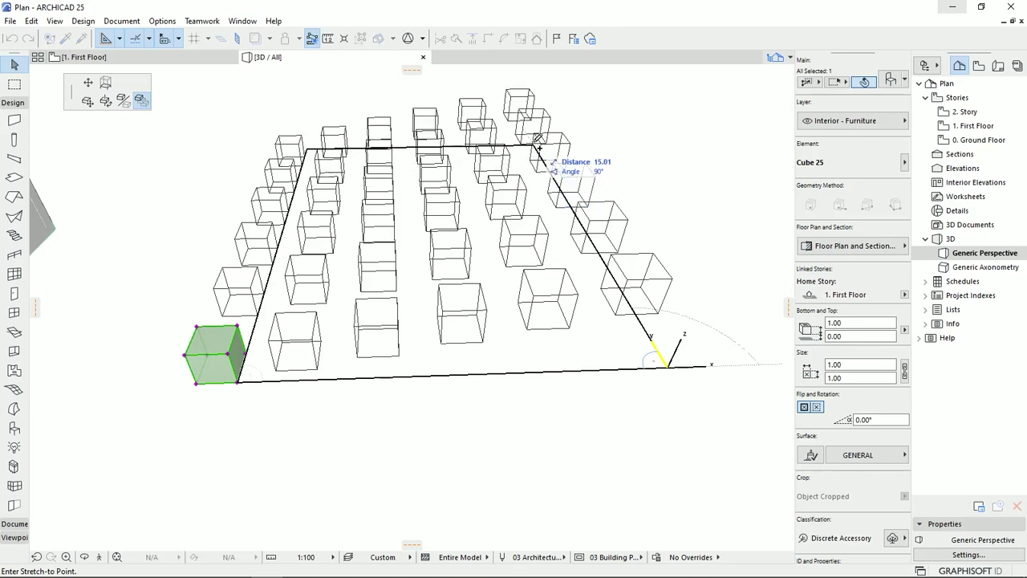
pyautogui.moveTo(539, 149); pyautogui.dragTo(579, 280, button='middle')
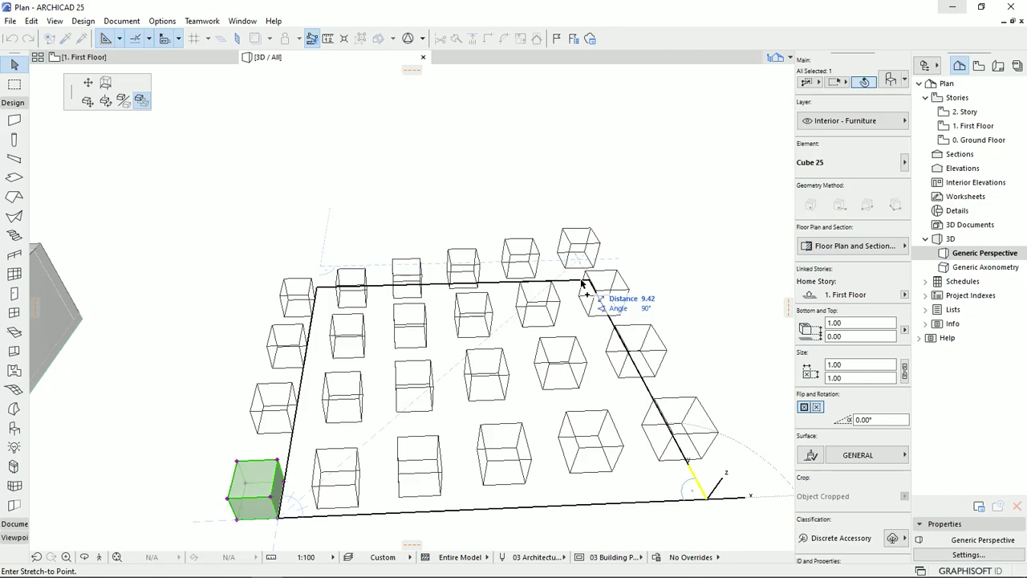
pyautogui.click(584, 283)
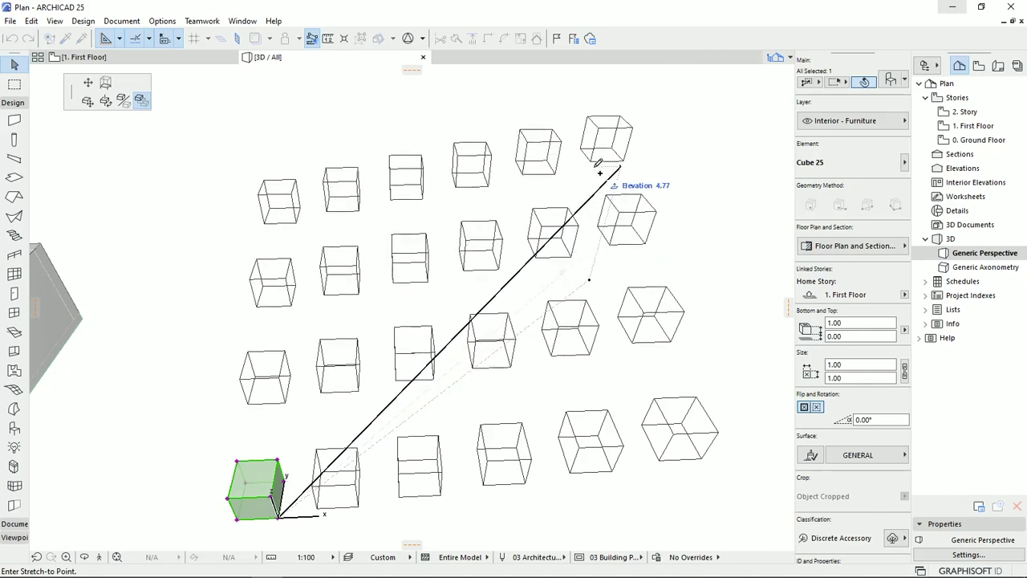
pyautogui.write('4')
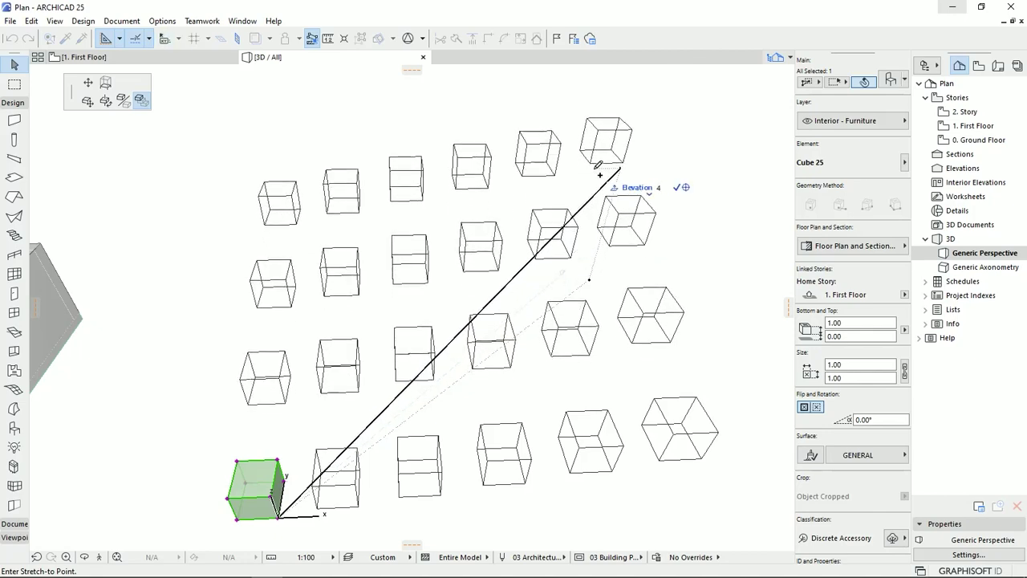
pyautogui.press('Return')
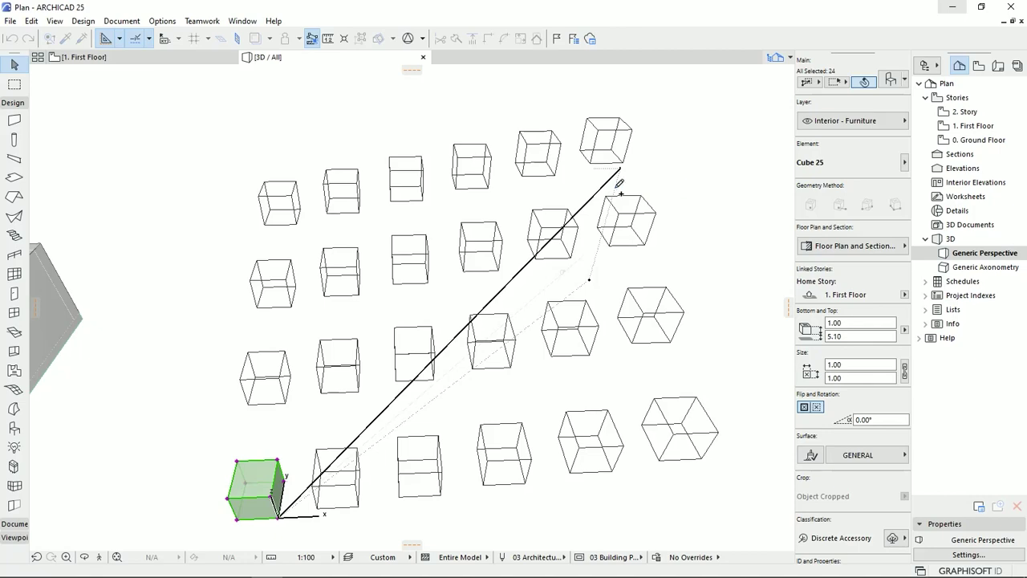
# Step: Examine the rising cube matrix from several angles, then remove the original cube from the selection and delete the copies
pyautogui.keyDown('shift'); pyautogui.moveTo(473, 442); pyautogui.dragTo(439, 450, button='middle'); pyautogui.keyUp('shift')
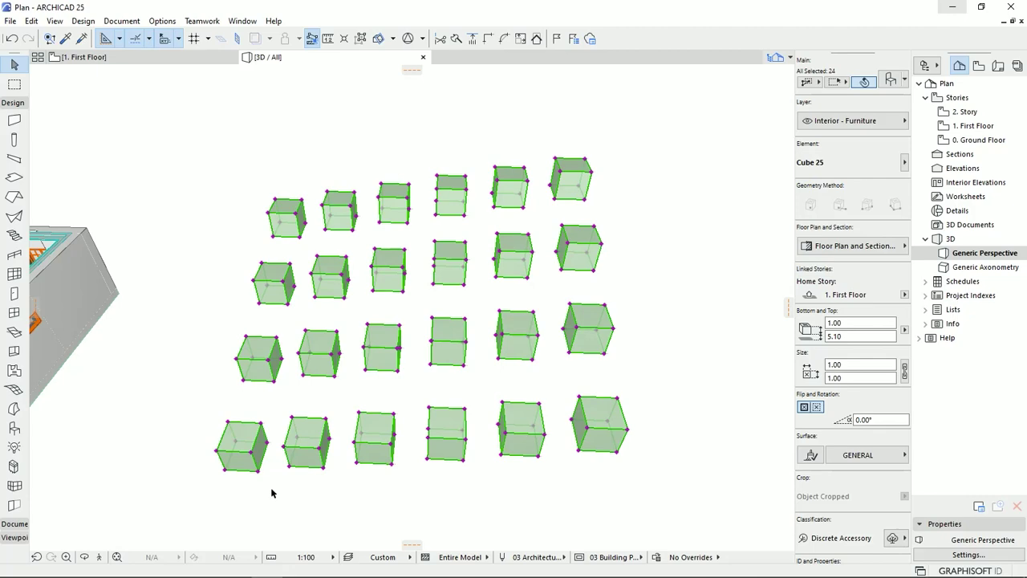
pyautogui.keyDown('shift'); pyautogui.moveTo(312, 460); pyautogui.dragTo(510, 418, button='middle'); pyautogui.keyUp('shift')
pyautogui.keyDown('shift'); pyautogui.moveTo(520, 371); pyautogui.dragTo(498, 406, button='middle'); pyautogui.keyUp('shift')
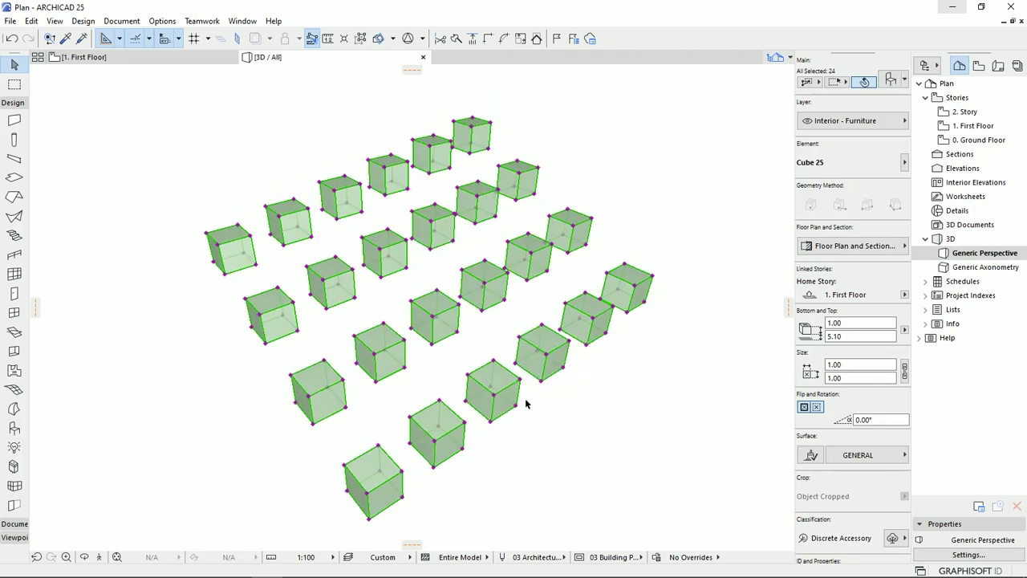
pyautogui.keyDown('shift'); pyautogui.moveTo(505, 405); pyautogui.dragTo(446, 388, button='middle'); pyautogui.keyUp('shift')
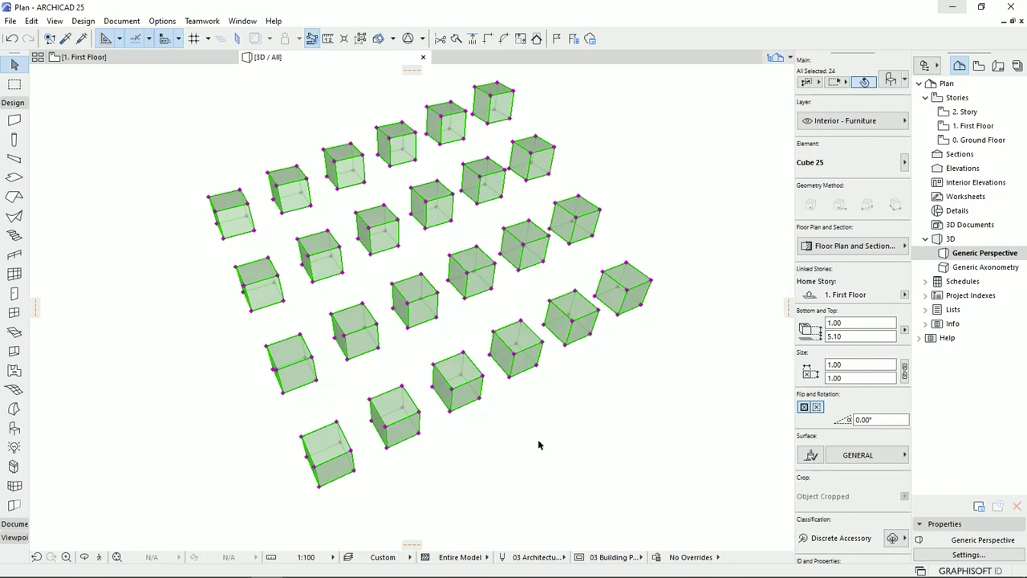
pyautogui.keyDown('shift'); pyautogui.moveTo(421, 432); pyautogui.dragTo(445, 474, button='middle'); pyautogui.keyUp('shift')
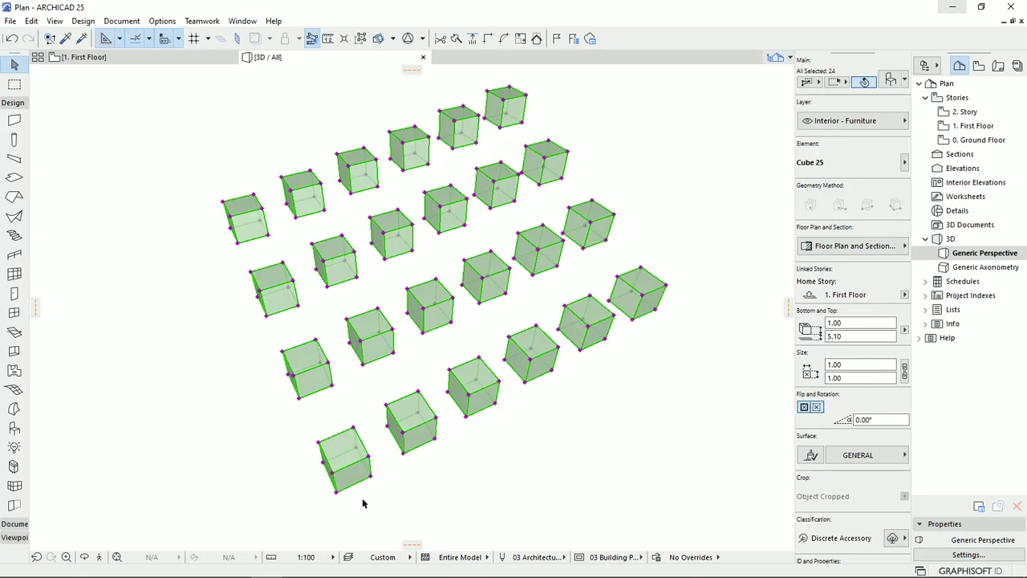
pyautogui.keyDown('shift'); pyautogui.click(341, 445); pyautogui.keyUp('shift')
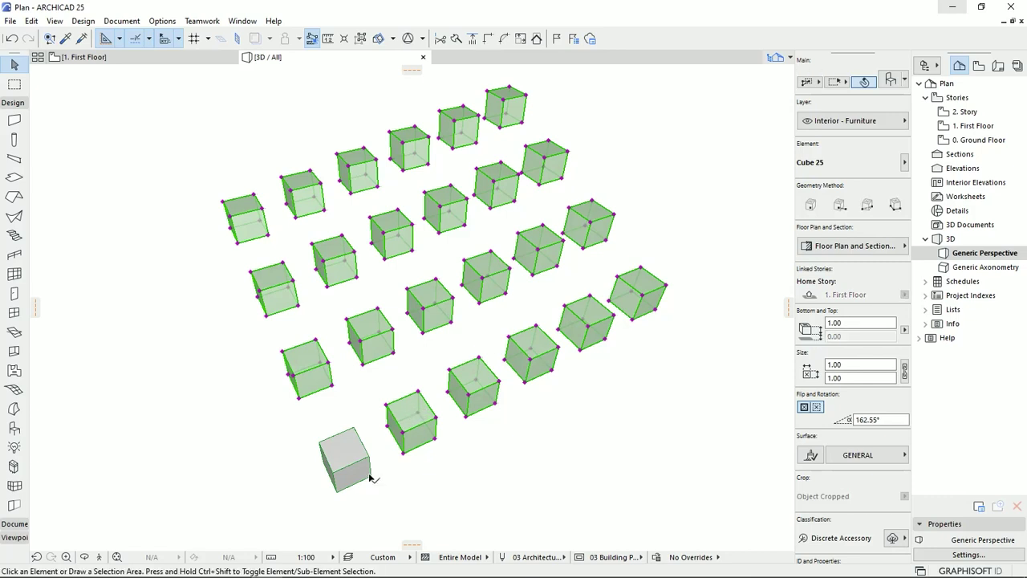
pyautogui.press('Delete')
# Step: Open the Multiply settings for the remaining cube from its lower front corner
pyautogui.click(339, 460)
pyautogui.click(368, 456)
pyautogui.click(141, 99)
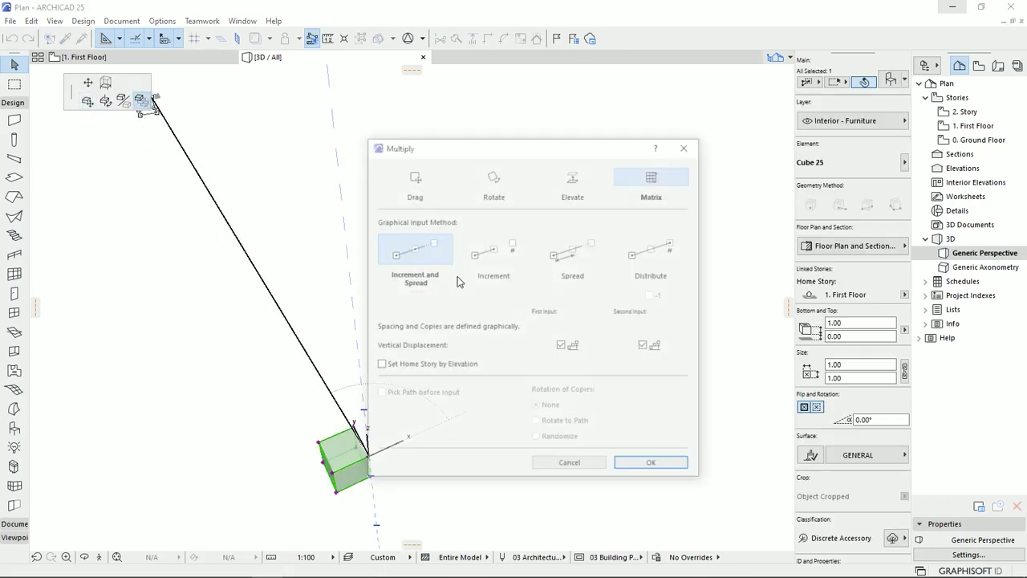